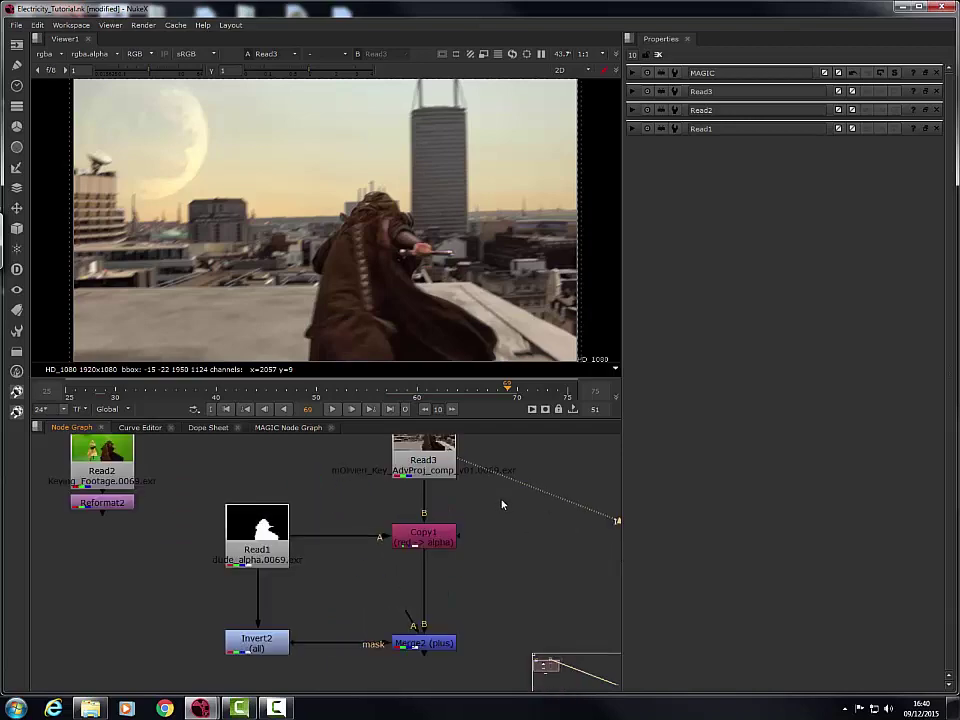
Step: Play back the Read3 composite footage twice in the viewer and look over the existing node tree
{"action": "middle_click_drag", "start_coordinate": [477, 515], "coordinate": [475, 541]}
{"action": "scroll", "coordinate": [473, 541], "scroll_direction": "down", "scroll_amount": 1}
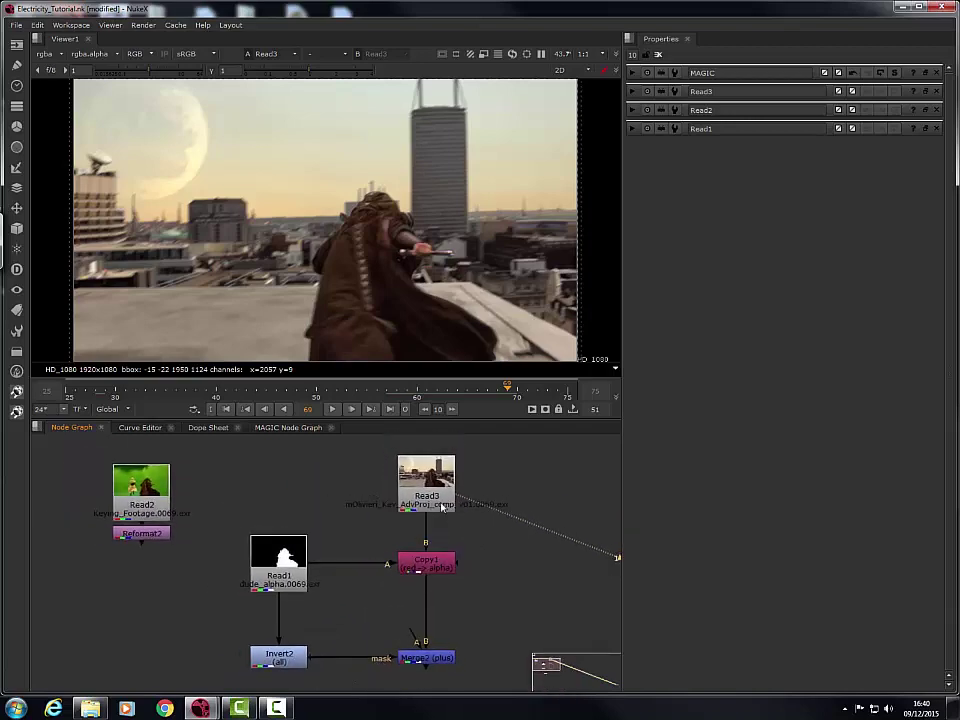
{"action": "left_click", "coordinate": [333, 410]}
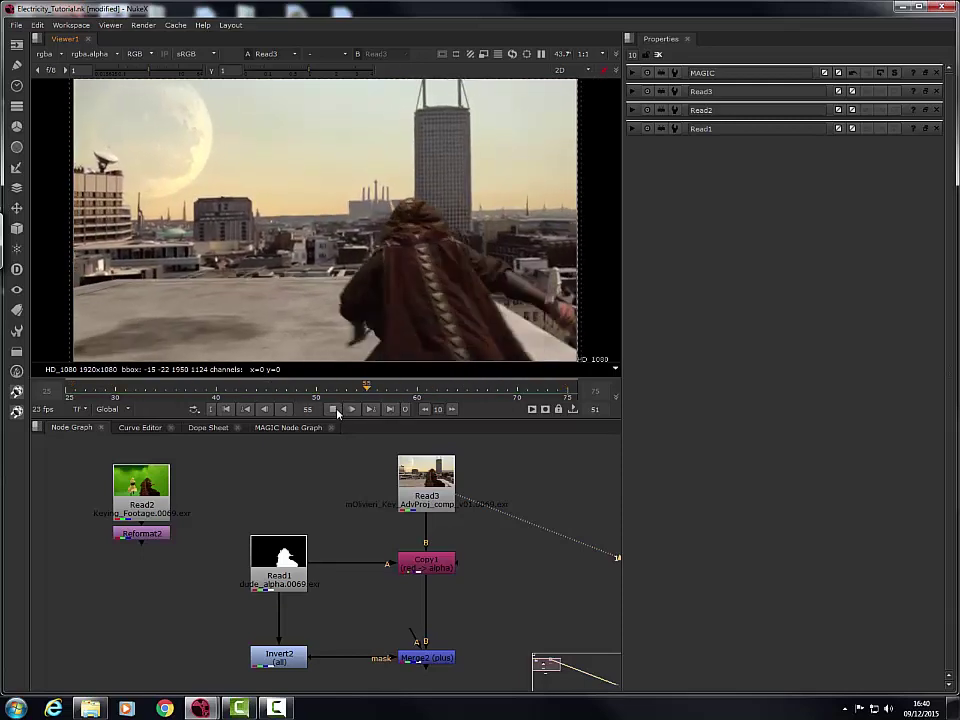
{"action": "left_click", "coordinate": [333, 409]}
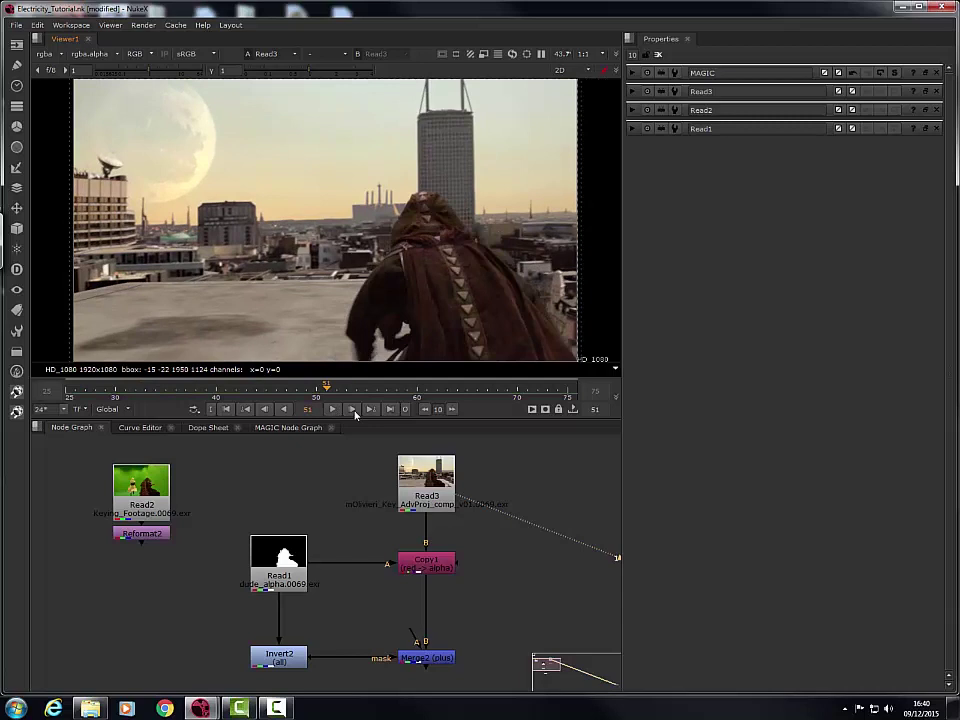
{"action": "middle_click_drag", "start_coordinate": [495, 514], "coordinate": [358, 536]}
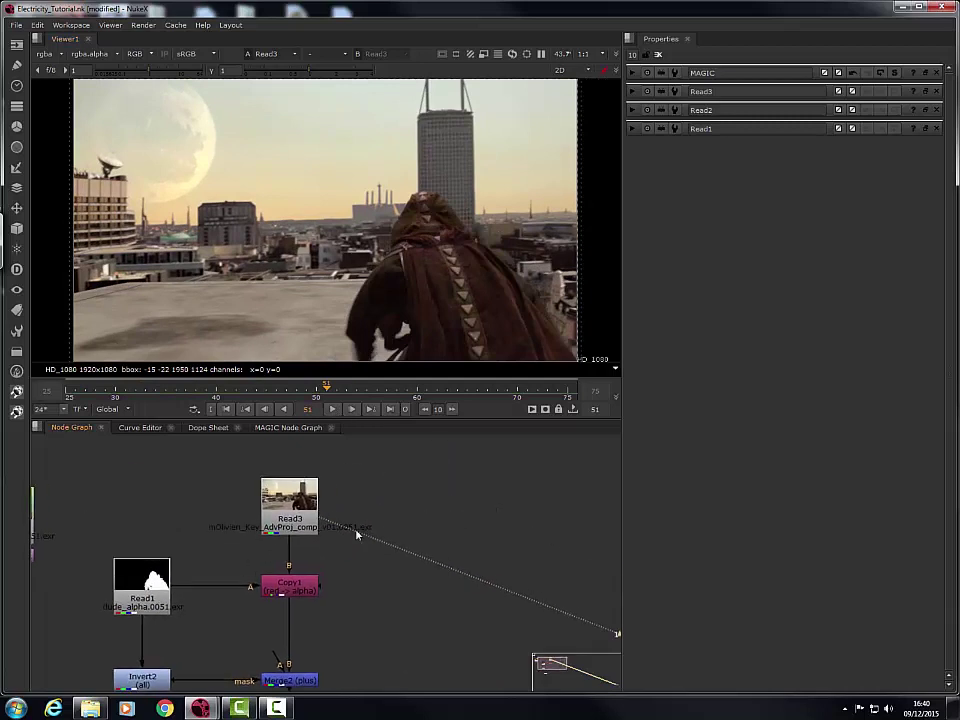
{"action": "scroll", "coordinate": [377, 525], "scroll_direction": "down", "scroll_amount": 4}
{"action": "middle_click_drag", "start_coordinate": [430, 525], "coordinate": [466, 504]}
{"action": "scroll", "coordinate": [359, 513], "scroll_direction": "up", "scroll_amount": 3}
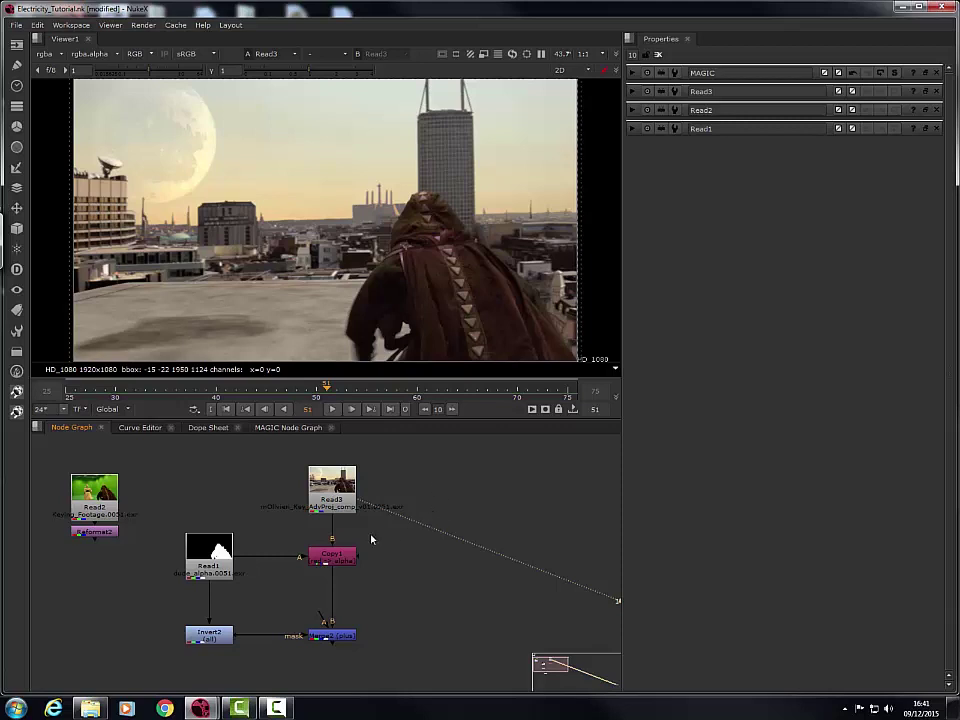
{"action": "middle_click_drag", "start_coordinate": [371, 540], "coordinate": [401, 511]}
{"action": "left_click", "coordinate": [332, 409]}
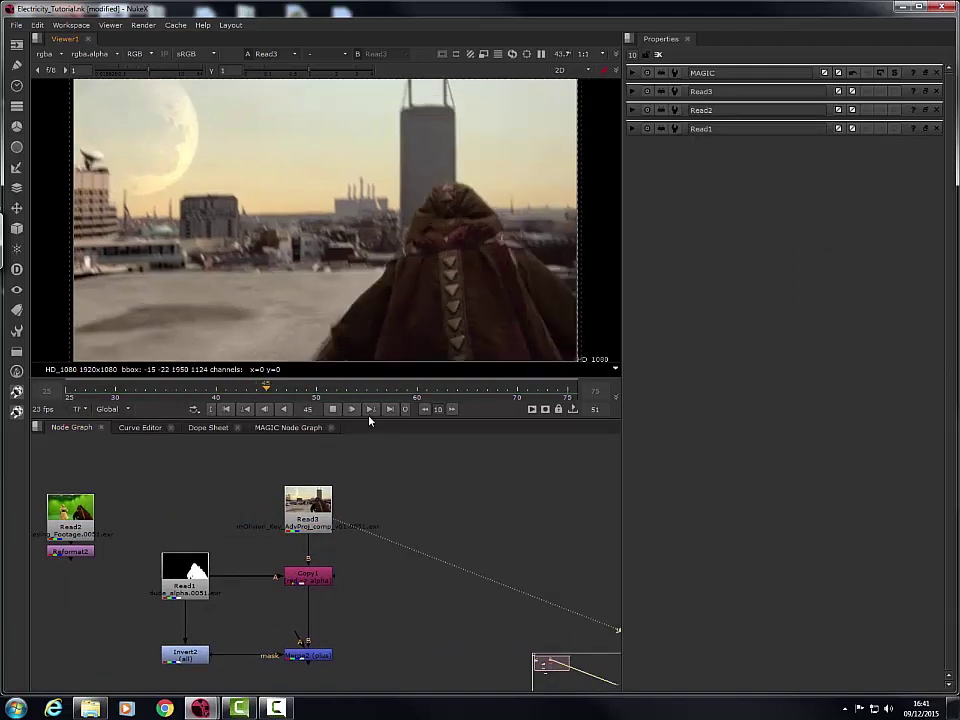
{"action": "left_click", "coordinate": [333, 411]}
Step: Add a Noise node in an empty area of the node graph, away from the existing tree
{"action": "middle_click_drag", "start_coordinate": [246, 529], "coordinate": [146, 546]}
{"action": "middle_click_drag", "start_coordinate": [540, 535], "coordinate": [298, 551]}
{"action": "scroll", "coordinate": [300, 551], "scroll_direction": "down", "scroll_amount": 3}
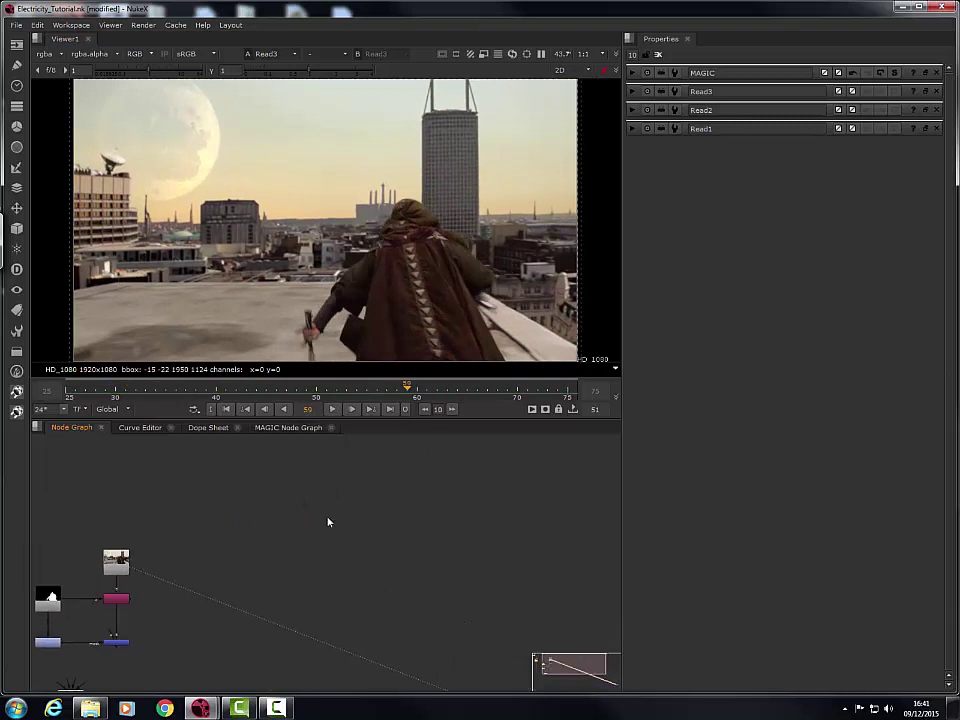
{"action": "scroll", "coordinate": [328, 521], "scroll_direction": "up", "scroll_amount": 1}
{"action": "key", "text": "Tab"}
{"action": "type", "text": "Noise"}
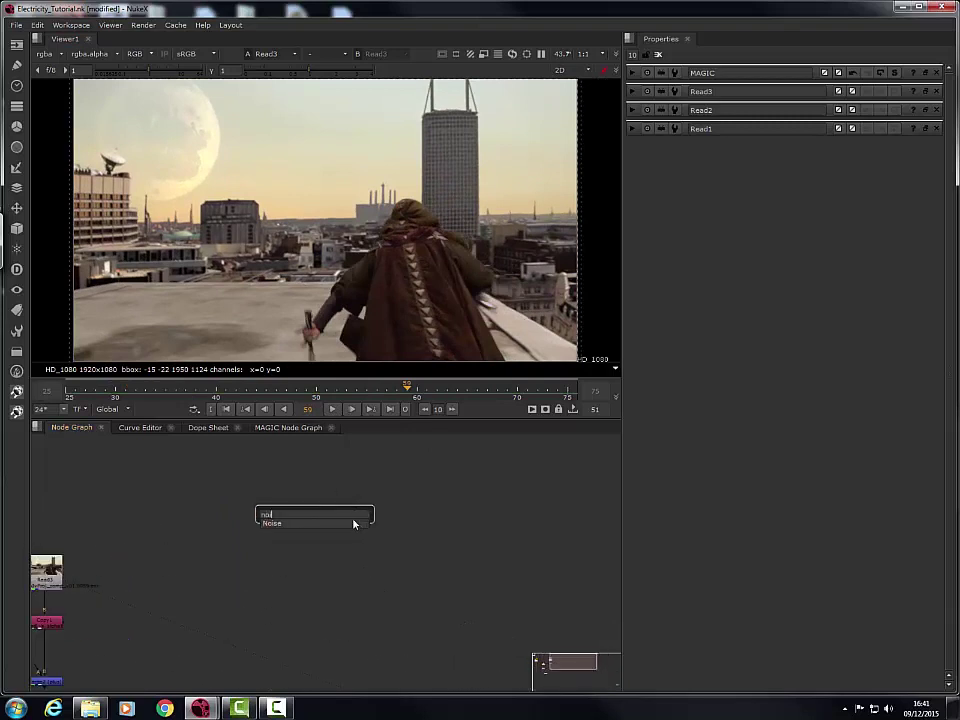
{"action": "key", "text": "Return"}
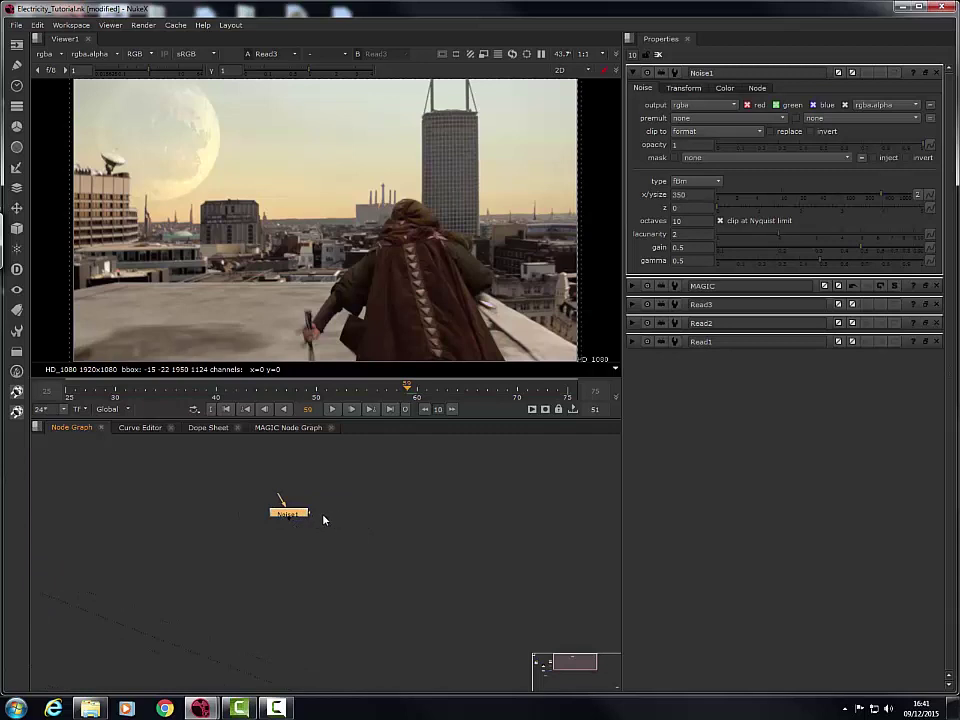
{"action": "scroll", "coordinate": [341, 512], "scroll_direction": "up", "scroll_amount": 1}
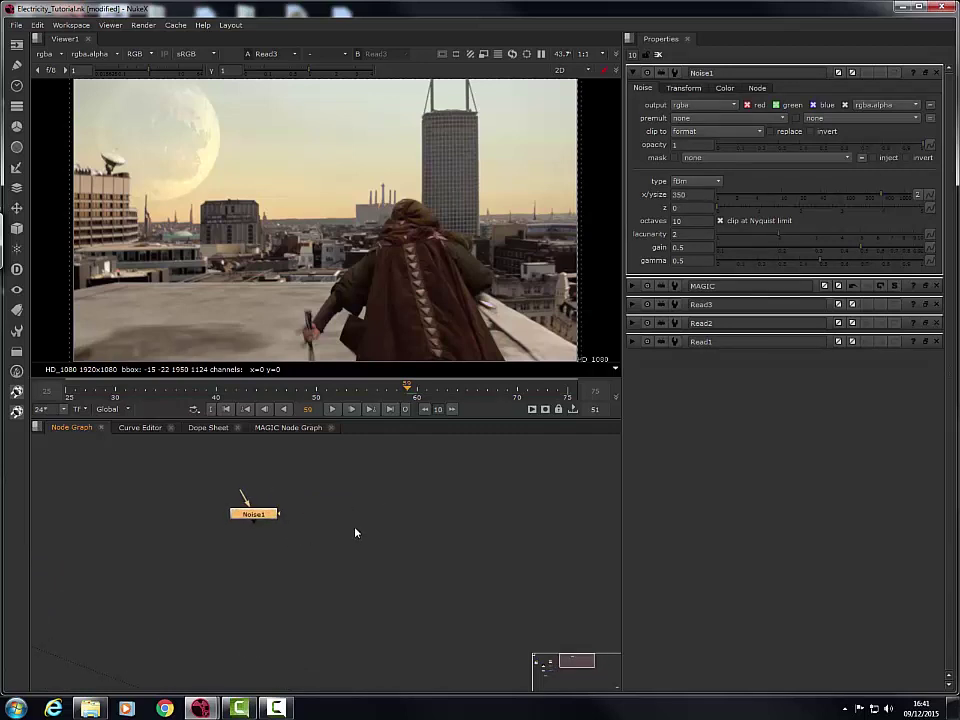
{"action": "middle_click_drag", "start_coordinate": [323, 543], "coordinate": [306, 575]}
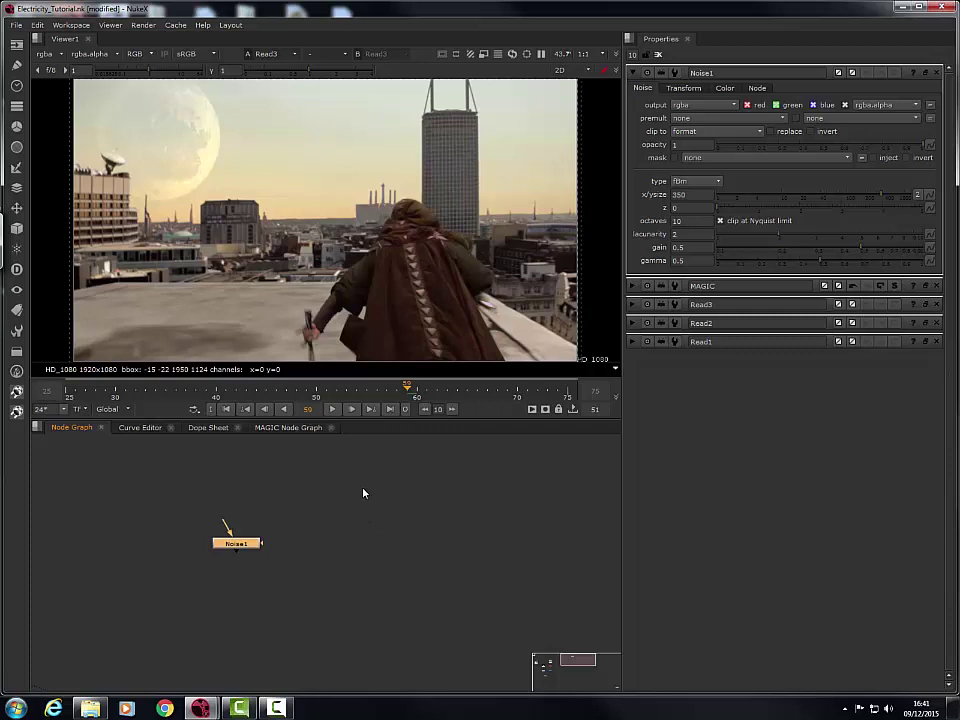
Step: Add a separate Rectangle node near the Noise node and view its output
{"action": "left_click", "coordinate": [390, 491]}
{"action": "key", "text": "Tab"}
{"action": "type", "text": "rec"}
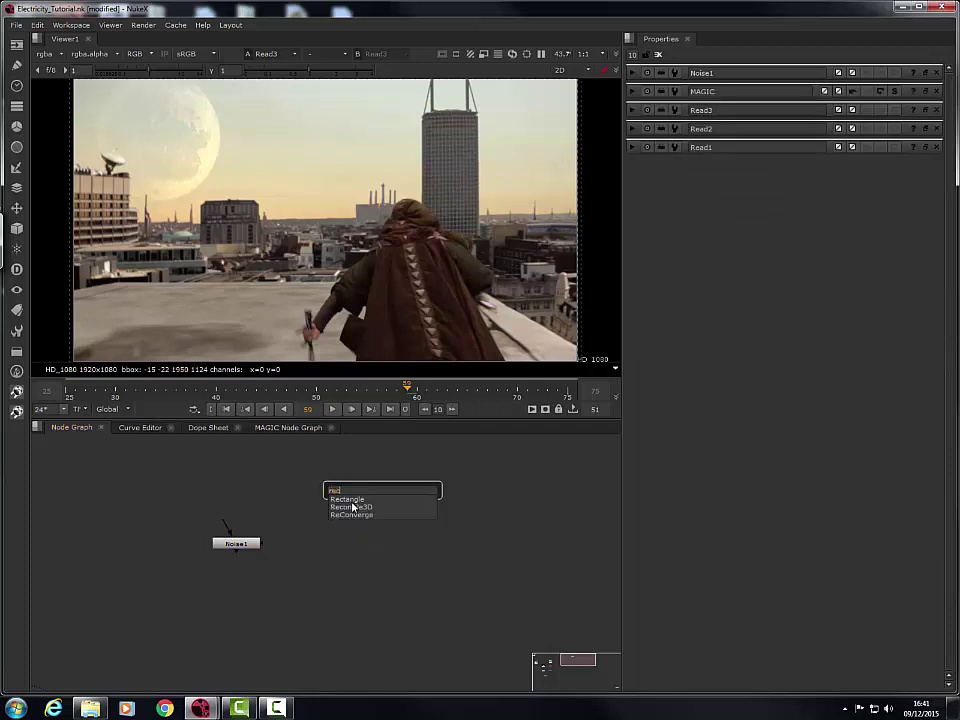
{"action": "key", "text": "Return"}
{"action": "key", "text": "1"}
{"action": "left_click", "coordinate": [369, 500]}
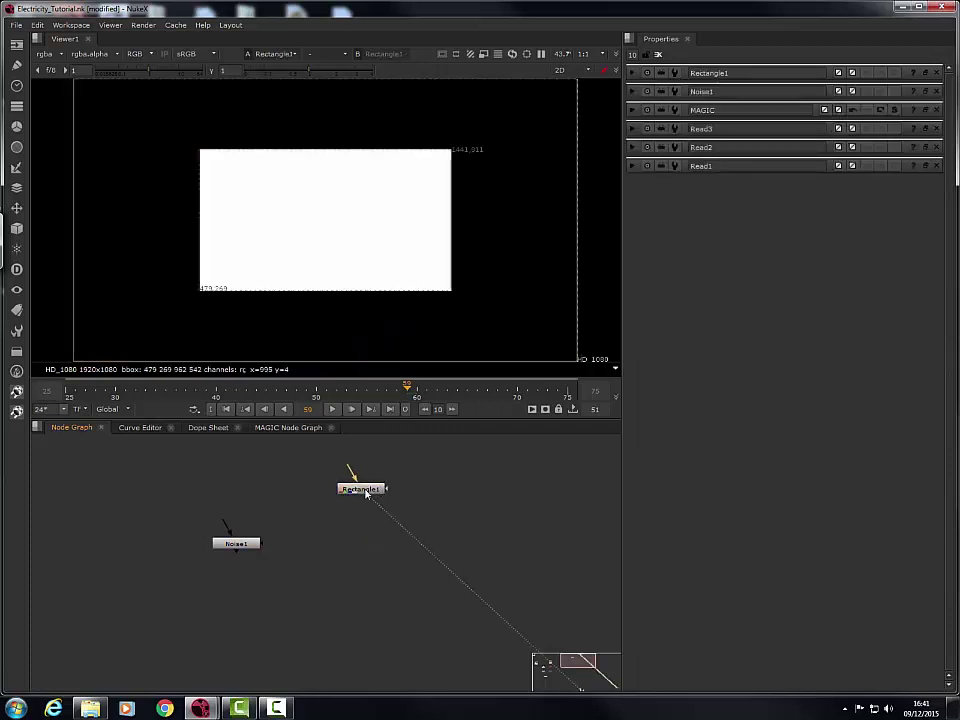
{"action": "double_click", "coordinate": [367, 491]}
Step: Add a Constant node above the Rectangle node as its input
{"action": "left_click", "coordinate": [429, 508]}
{"action": "key", "text": "Tab"}
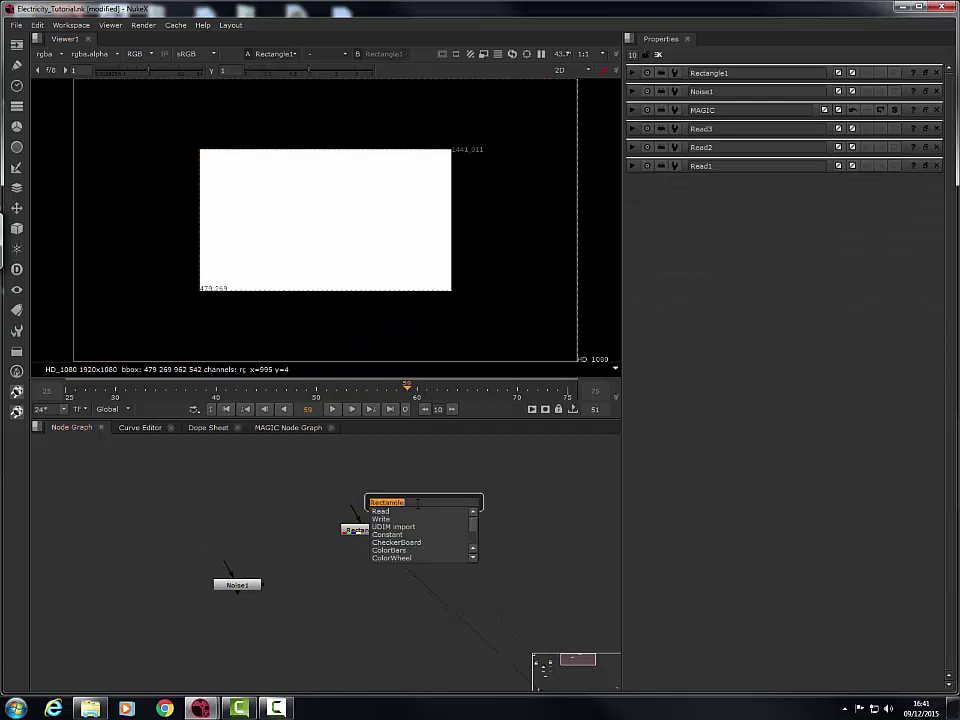
{"action": "type", "text": "con"}
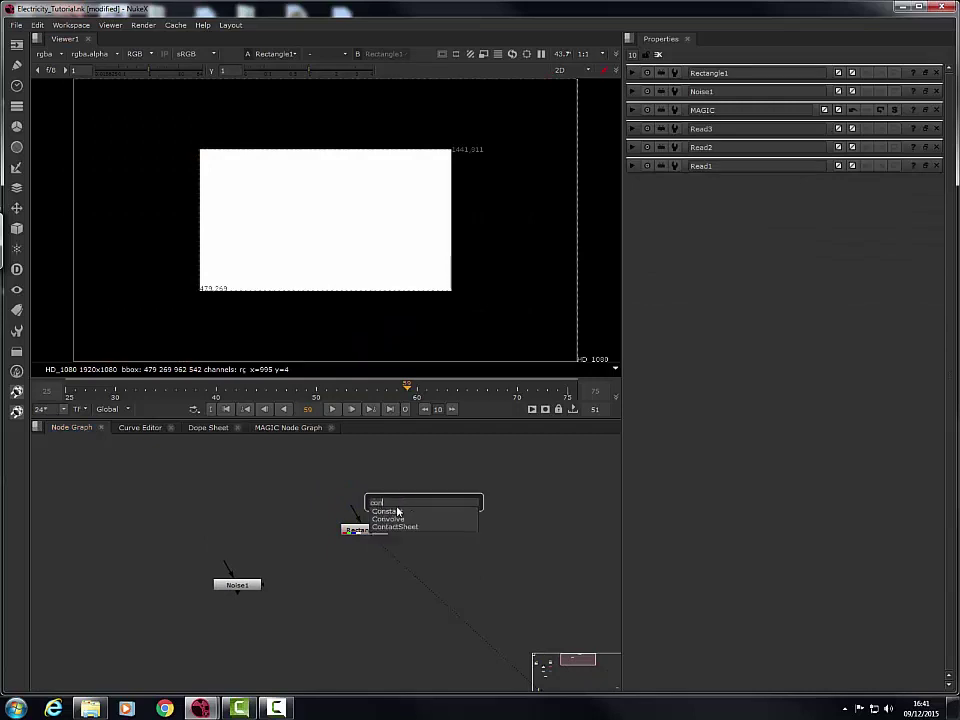
{"action": "key", "text": "Return"}
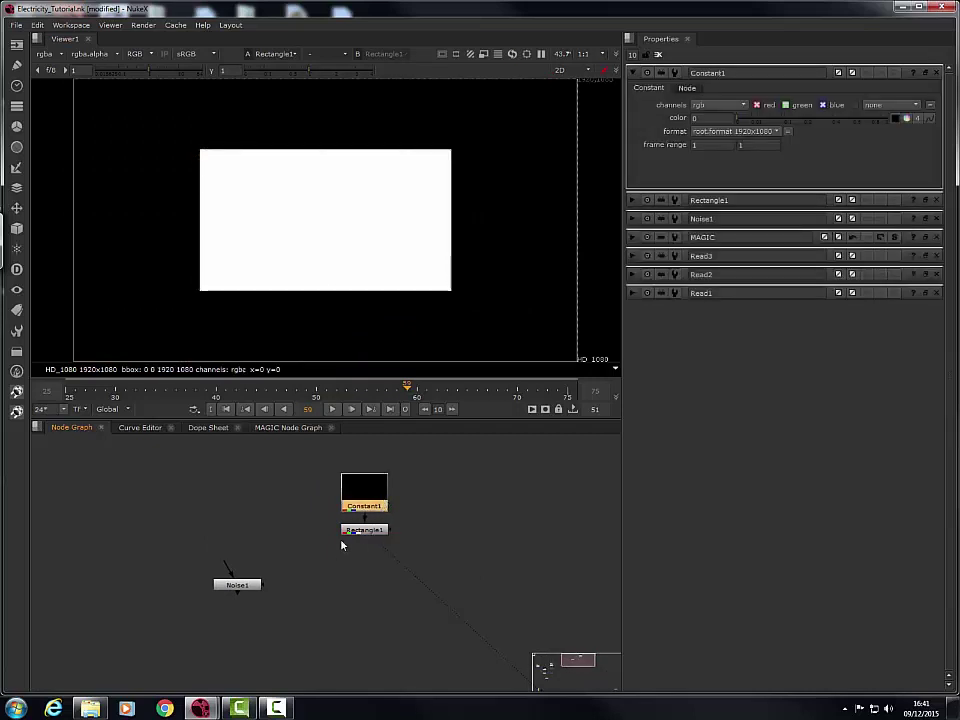
Step: View the Noise node's output and play it through the timeline to check for motion
{"action": "double_click", "coordinate": [250, 566]}
{"action": "left_click_drag", "start_coordinate": [250, 567], "coordinate": [265, 553]}
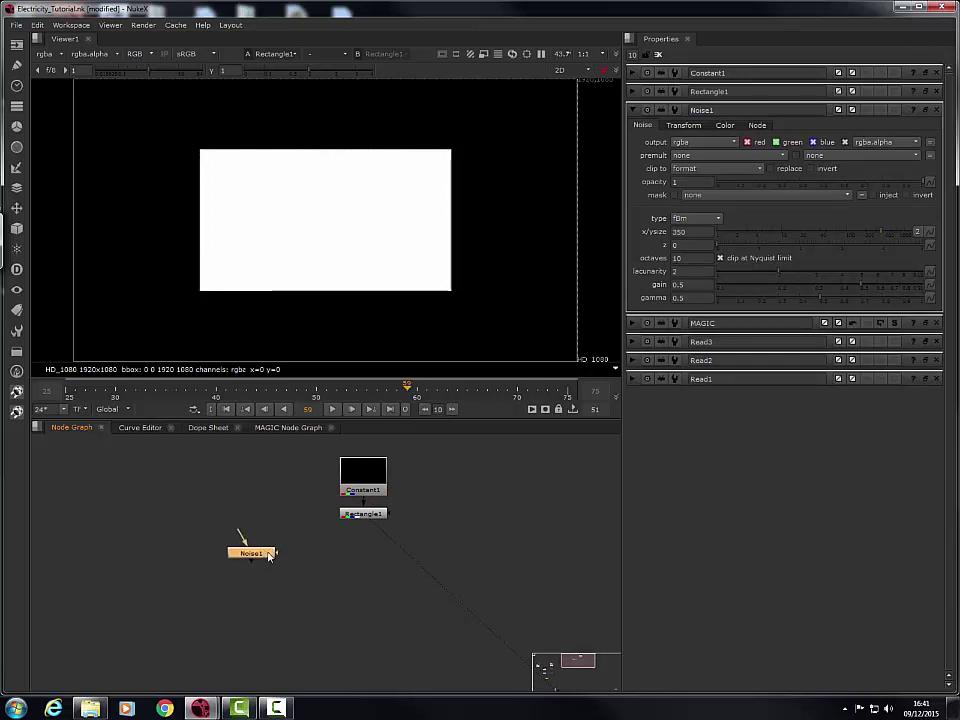
{"action": "key", "text": "1"}
{"action": "left_click", "coordinate": [332, 409]}
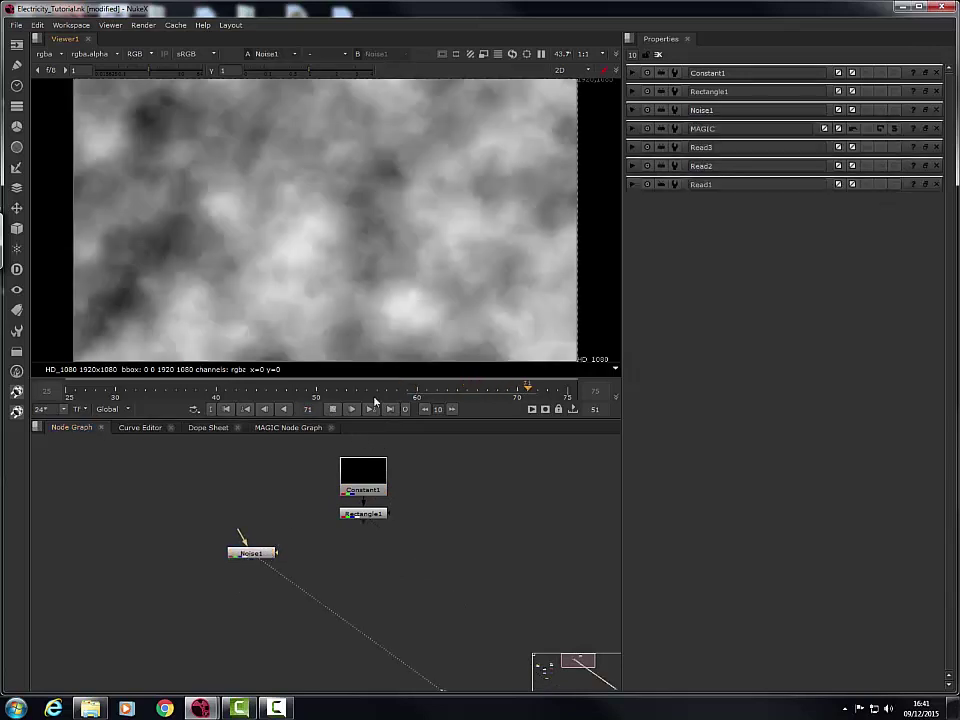
{"action": "double_click", "coordinate": [270, 554]}
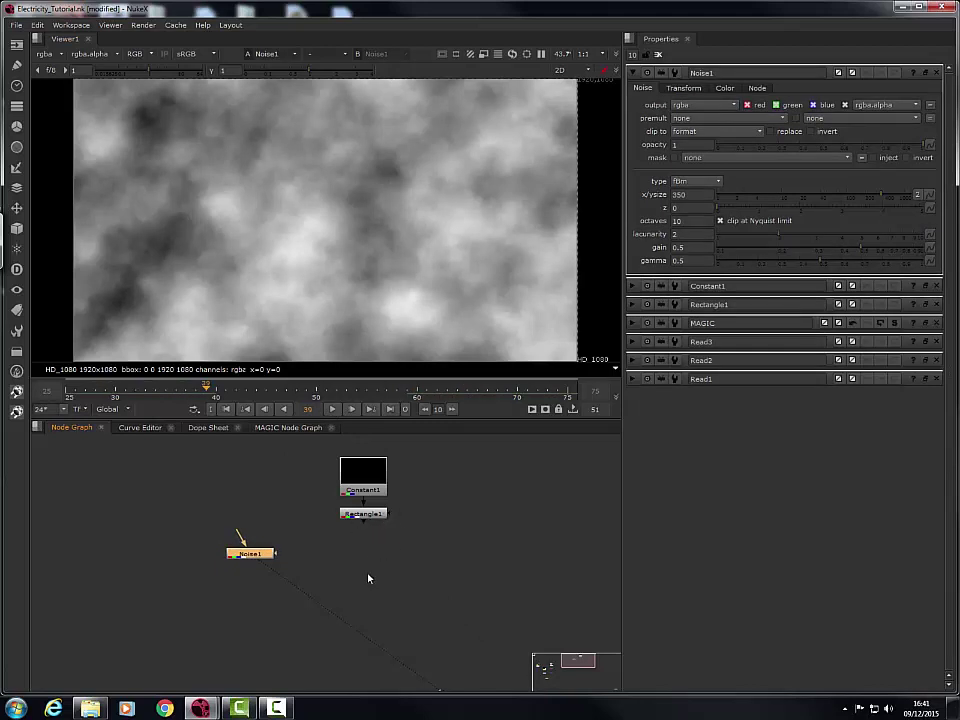
Step: Add an unconnected IDistort node and place it below the Rectangle node
{"action": "left_click", "coordinate": [395, 578]}
{"action": "key", "text": "Tab"}
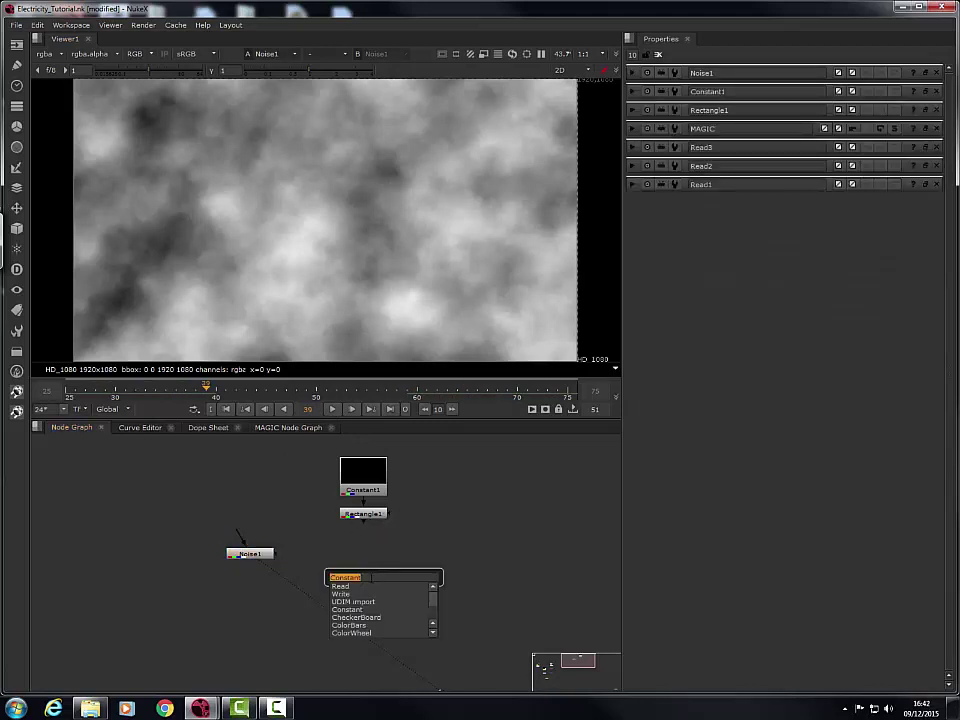
{"action": "type", "text": "idistort"}
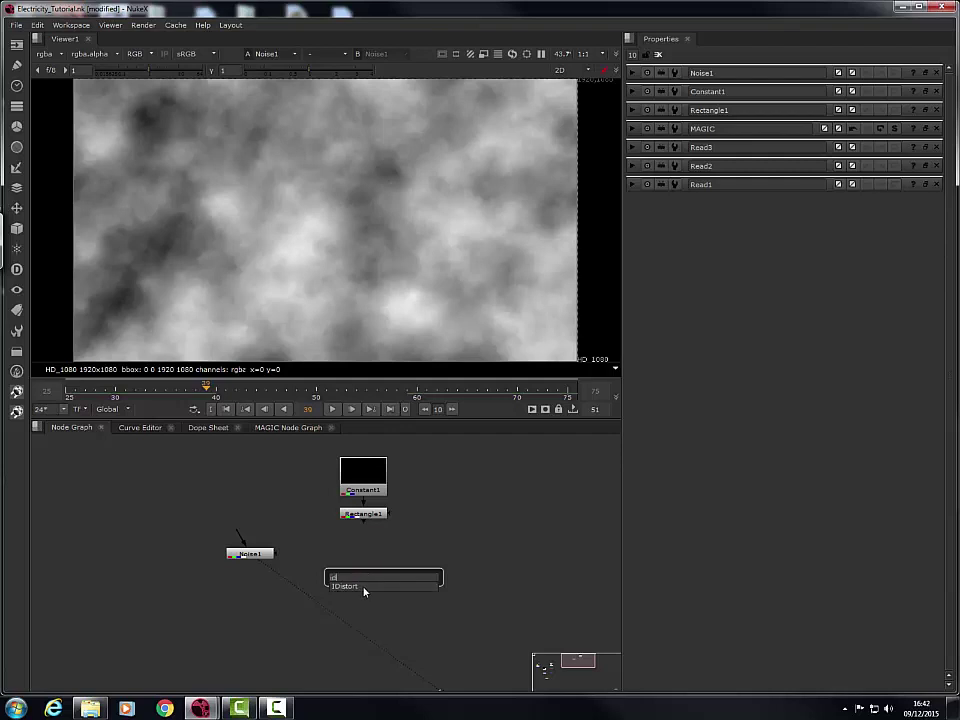
{"action": "key", "text": "Return"}
{"action": "left_click", "coordinate": [240, 554]}
{"action": "left_click", "coordinate": [368, 590]}
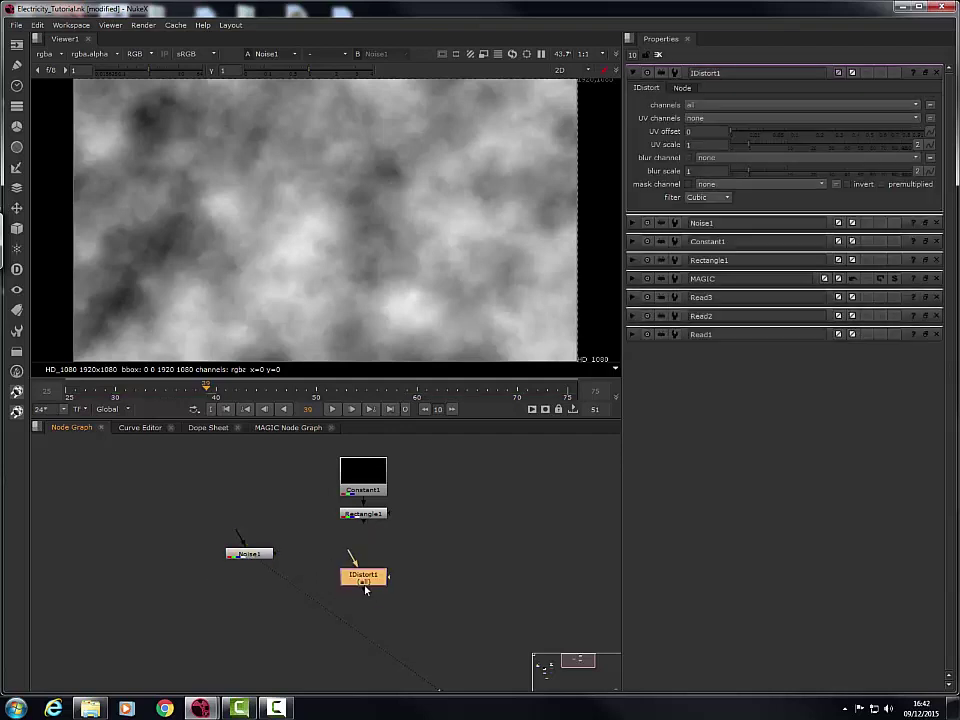
{"action": "left_click_drag", "start_coordinate": [368, 590], "coordinate": [367, 589]}
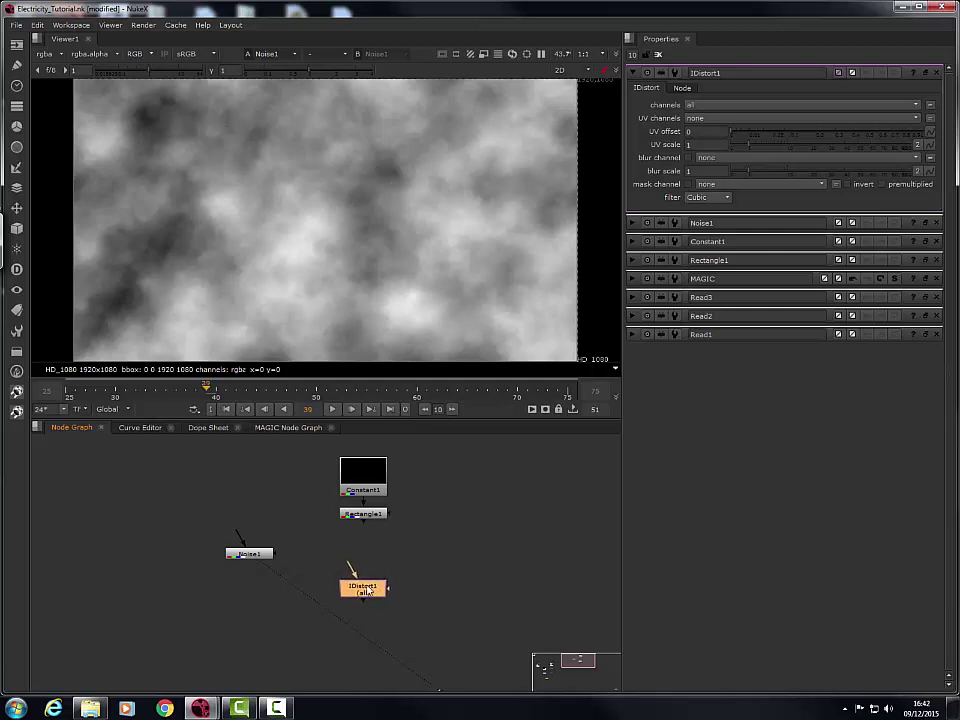
Step: Compare the outputs of the Rectangle, Noise and IDistort nodes in the viewer
{"action": "left_click", "coordinate": [375, 516]}
{"action": "key", "text": "1"}
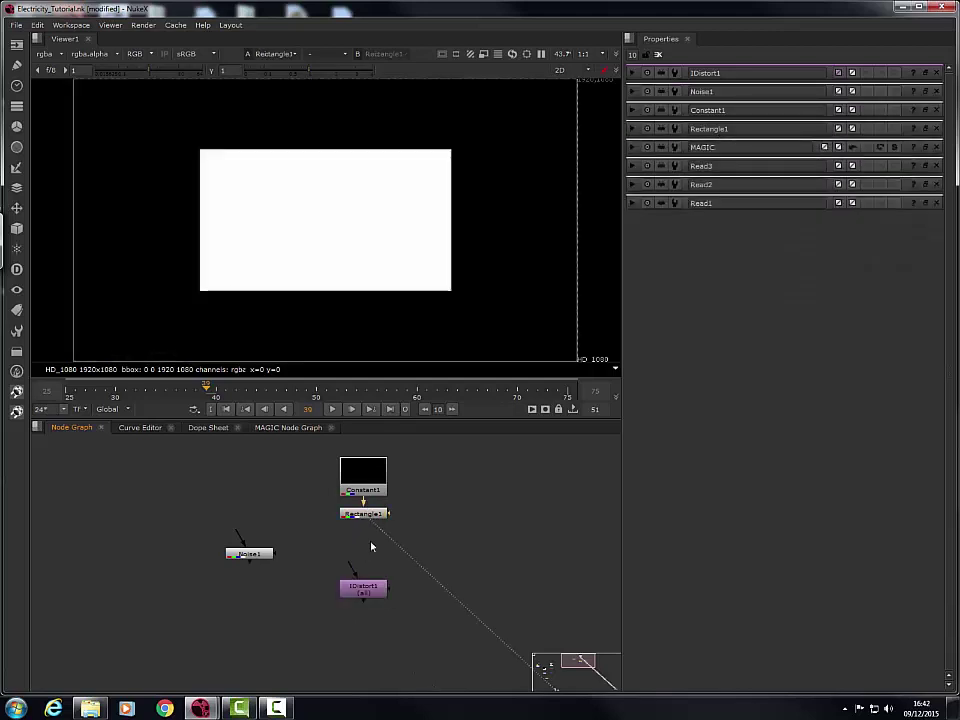
{"action": "double_click", "coordinate": [364, 589]}
{"action": "left_click_drag", "start_coordinate": [361, 578], "coordinate": [359, 559]}
{"action": "left_click", "coordinate": [268, 556]}
{"action": "key", "text": "1"}
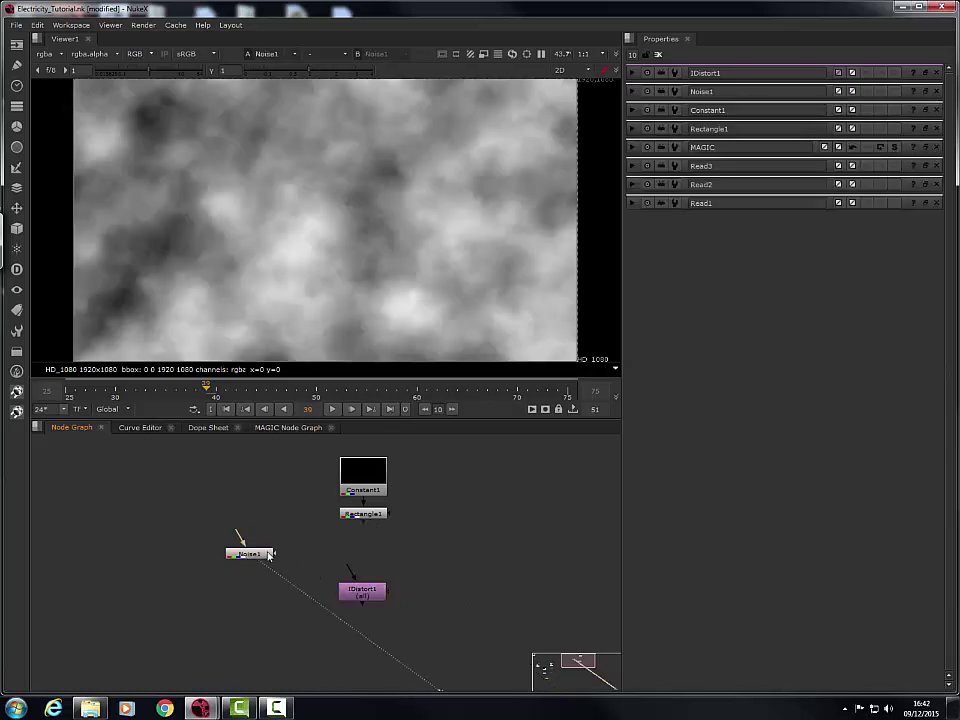
{"action": "left_click", "coordinate": [371, 592]}
{"action": "key", "text": "1"}
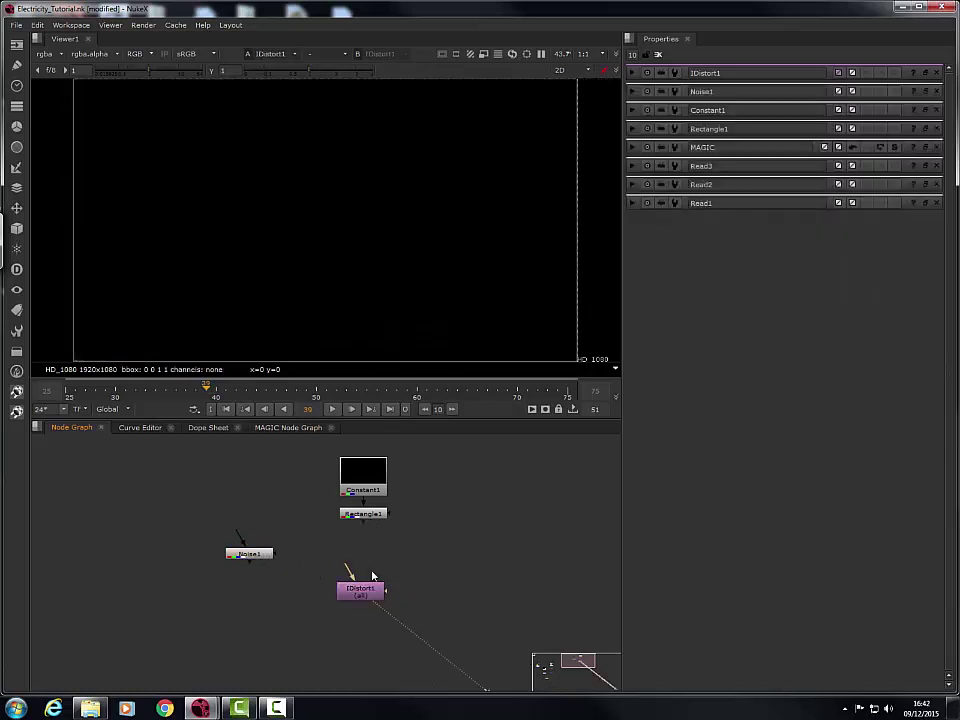
{"action": "left_click", "coordinate": [365, 515]}
{"action": "key", "text": "1"}
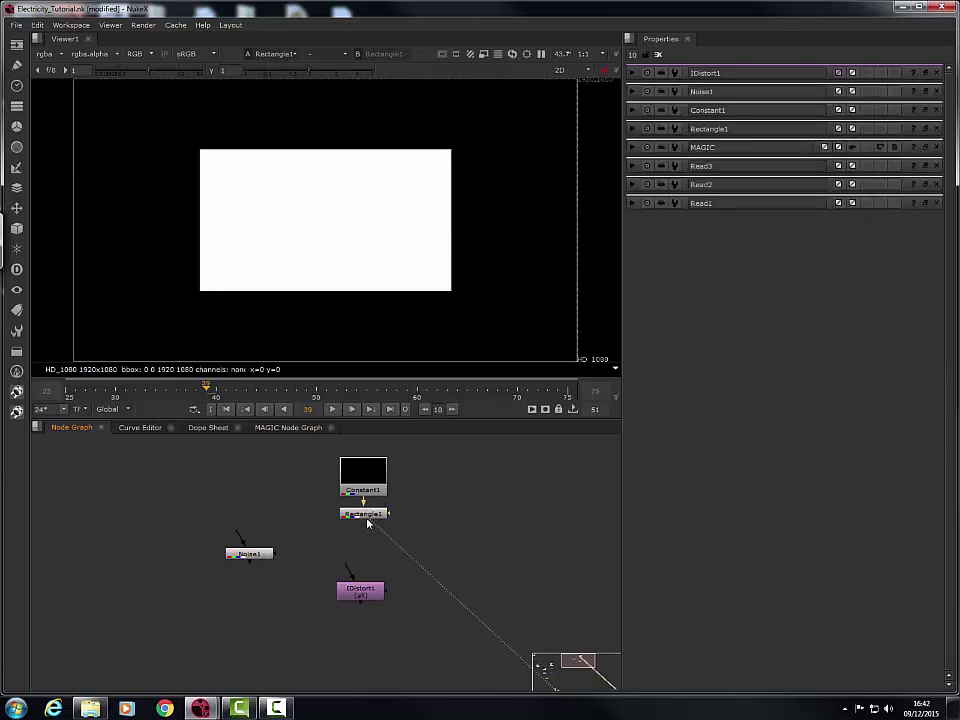
Step: Reshape the rectangle into a thin horizontal strip across the frame, with its area about x -22, y 636, r 1908, t 664
{"action": "double_click", "coordinate": [365, 514]}
{"action": "scroll", "coordinate": [345, 233], "scroll_direction": "down", "scroll_amount": 2}
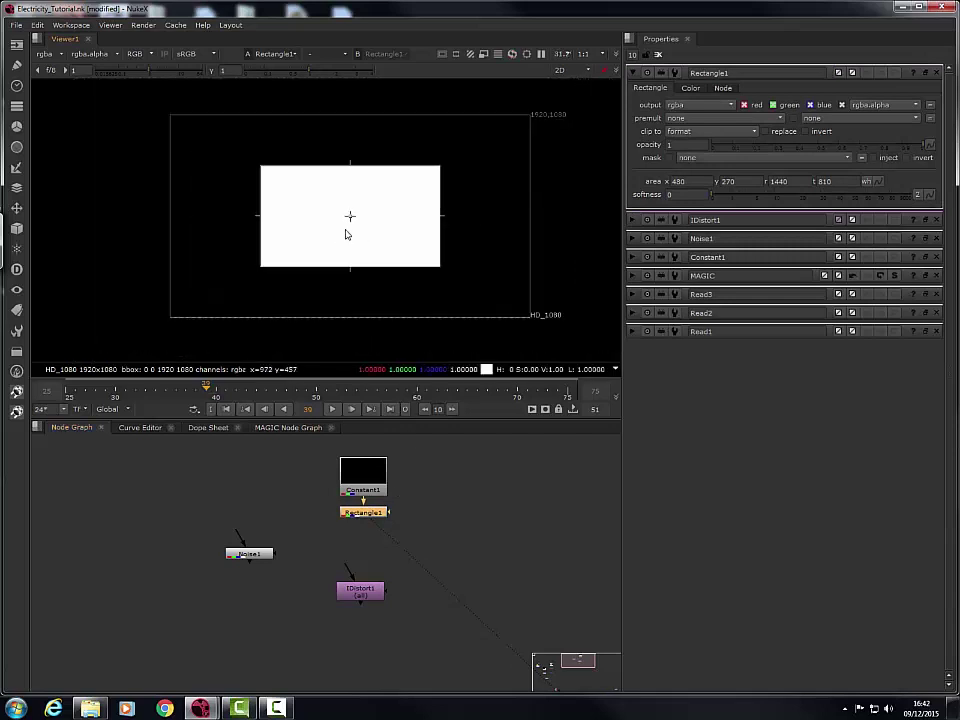
{"action": "scroll", "coordinate": [345, 233], "scroll_direction": "up", "scroll_amount": 2}
{"action": "left_click_drag", "start_coordinate": [358, 139], "coordinate": [358, 181]}
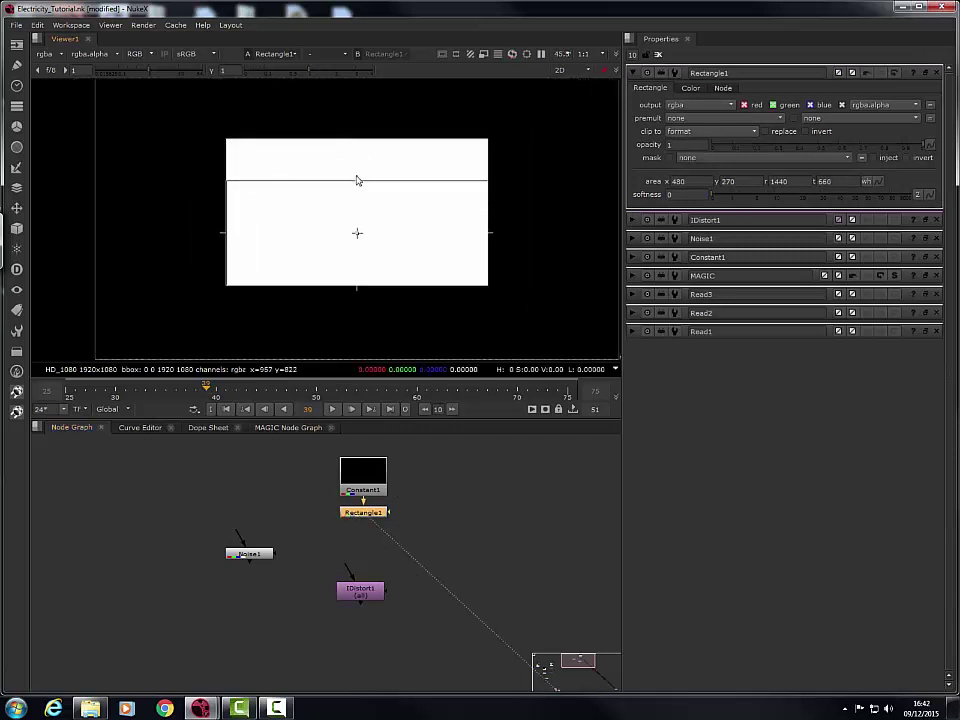
{"action": "left_click_drag", "start_coordinate": [358, 276], "coordinate": [358, 187]}
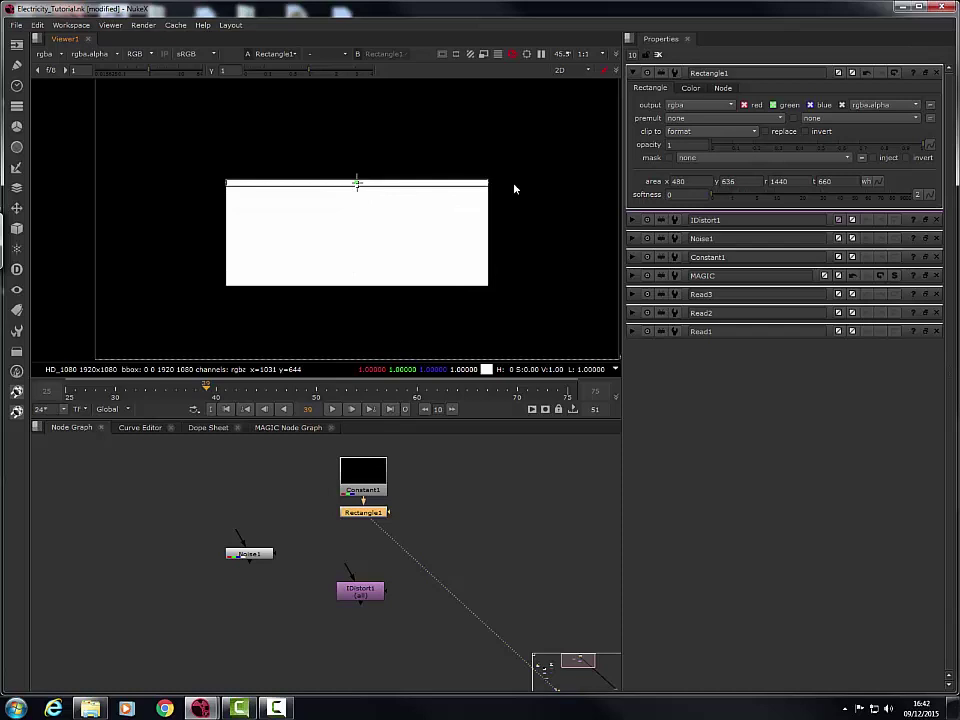
{"action": "middle_click_drag", "start_coordinate": [512, 188], "coordinate": [485, 192]}
{"action": "left_click_drag", "start_coordinate": [461, 185], "coordinate": [589, 189]}
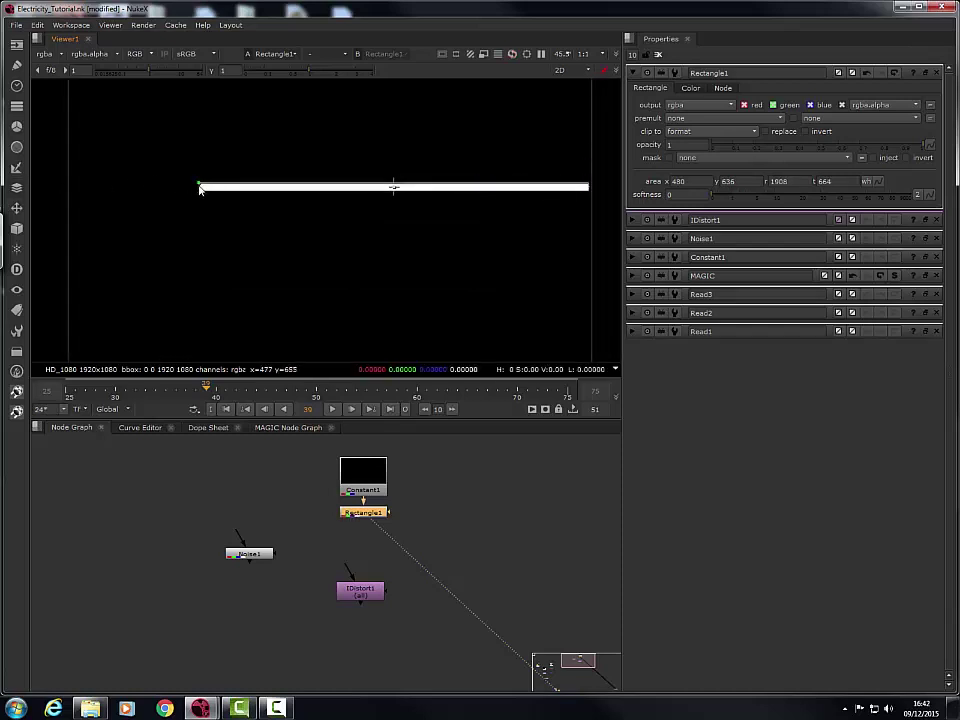
{"action": "left_click_drag", "start_coordinate": [200, 189], "coordinate": [62, 188]}
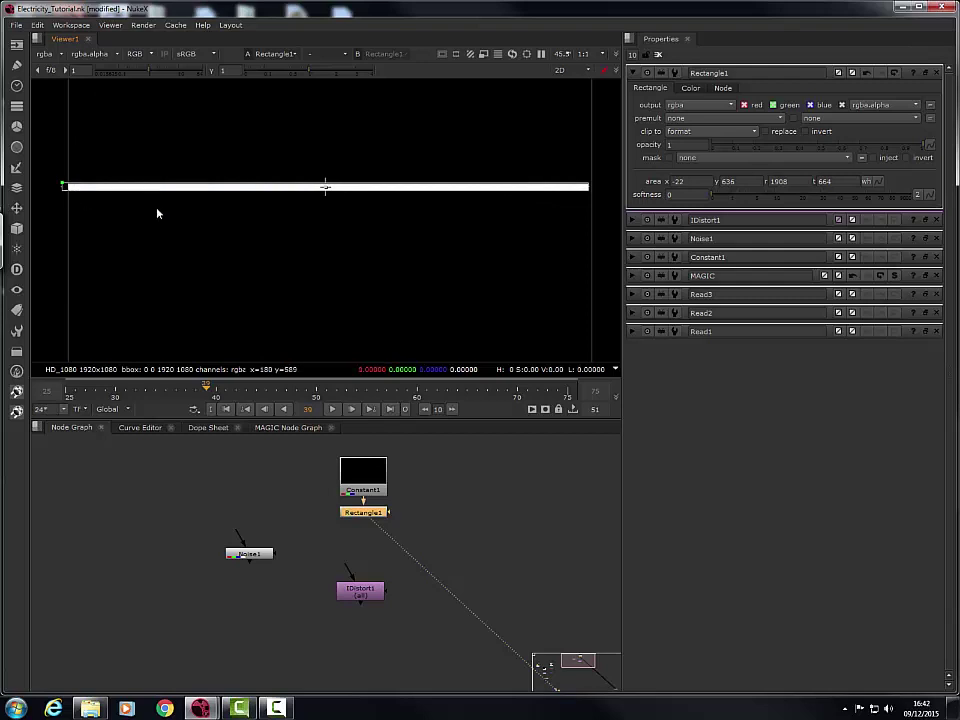
Step: View the Noise node again with its properties open and play back its pattern
{"action": "middle_click_drag", "start_coordinate": [350, 568], "coordinate": [318, 555]}
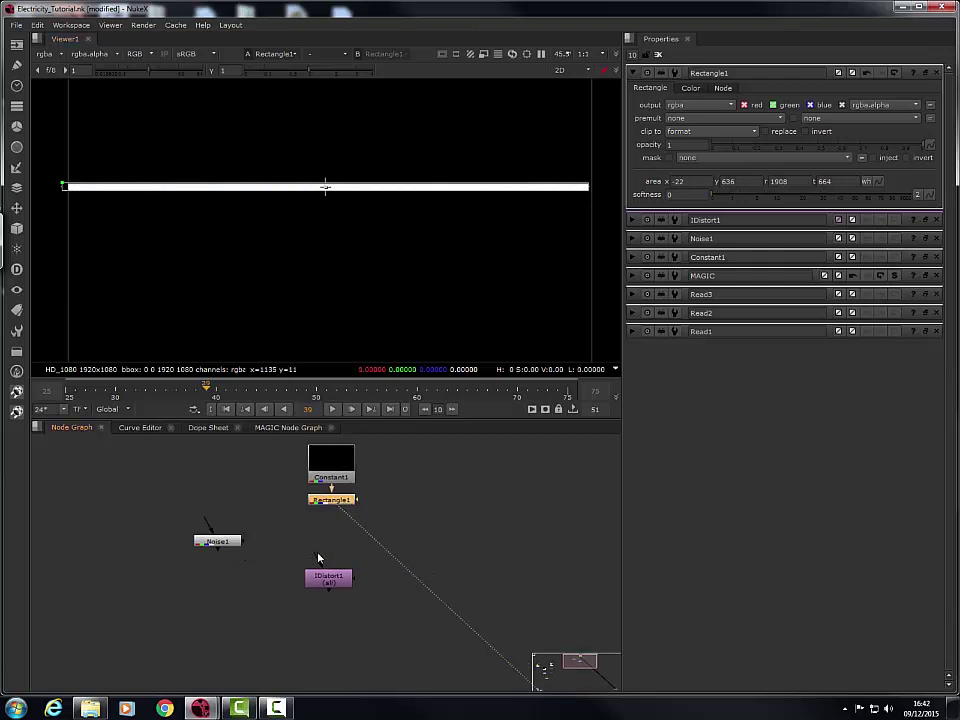
{"action": "left_click", "coordinate": [201, 545]}
{"action": "key", "text": "1"}
{"action": "left_click", "coordinate": [212, 525]}
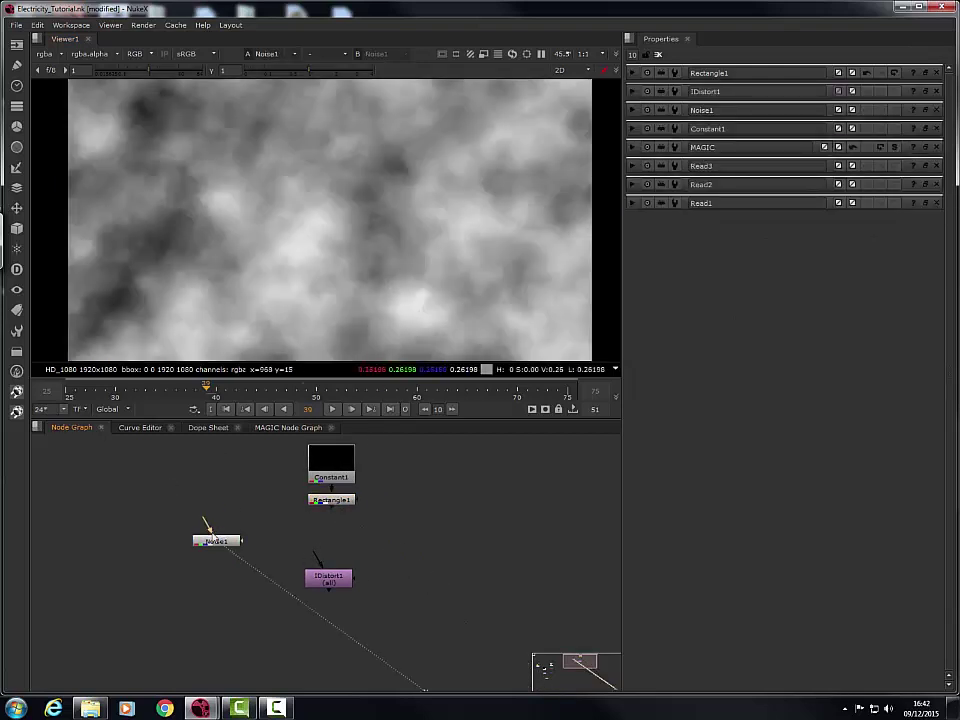
{"action": "double_click", "coordinate": [215, 541]}
{"action": "left_click", "coordinate": [330, 409]}
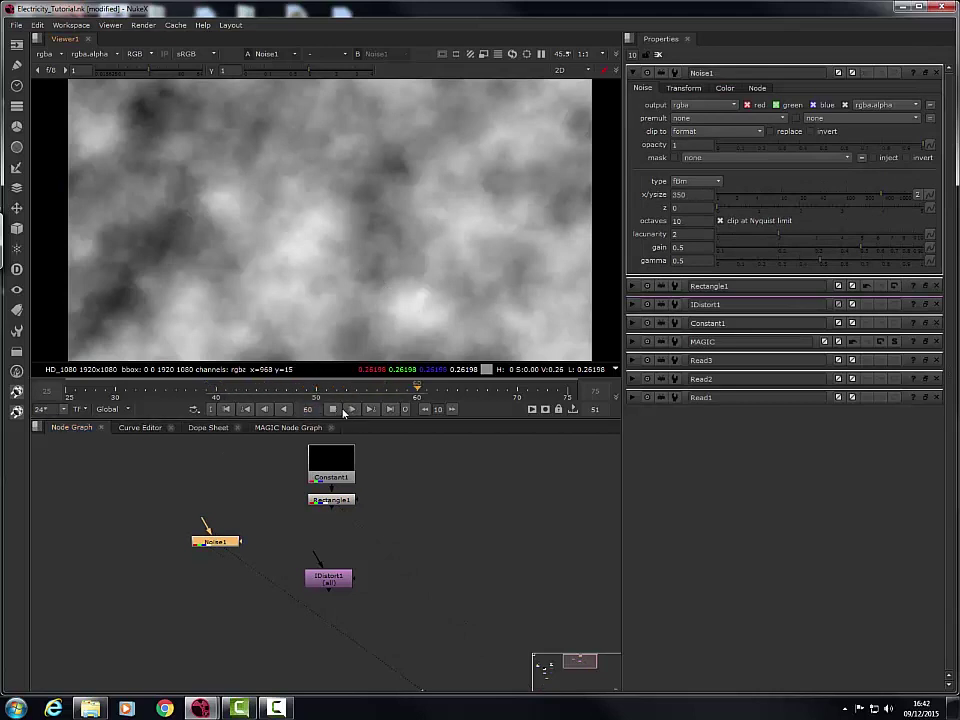
Step: Stop playback and try different z values on the Noise node, returning z to 0
{"action": "left_click", "coordinate": [332, 409]}
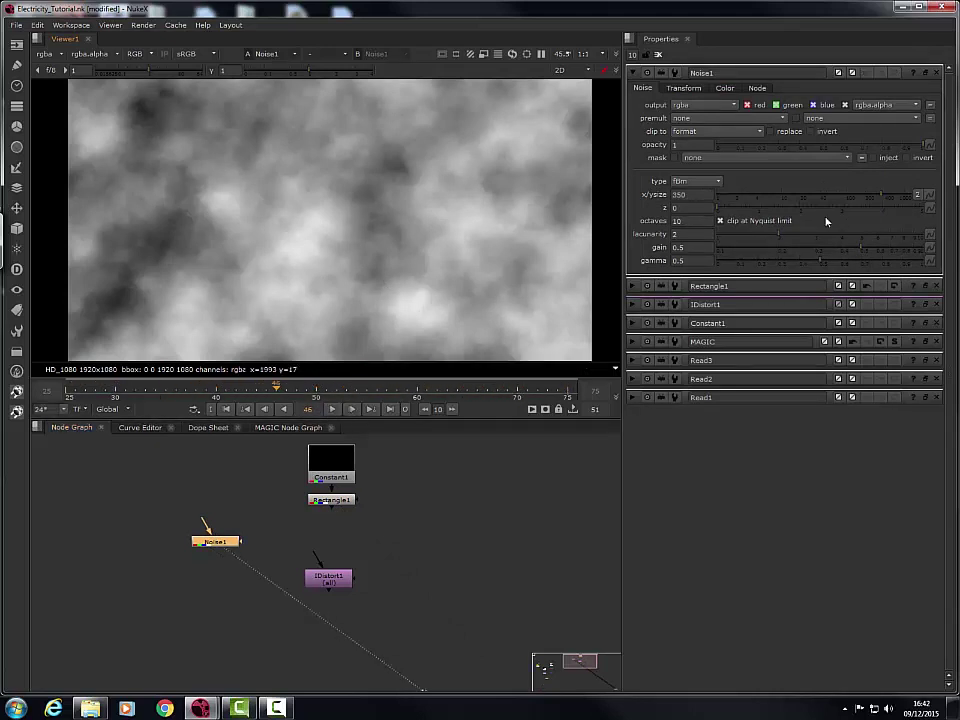
{"action": "left_click_drag", "start_coordinate": [718, 210], "coordinate": [650, 207]}
{"action": "type", "text": "1"}
{"action": "key", "text": "Return"}
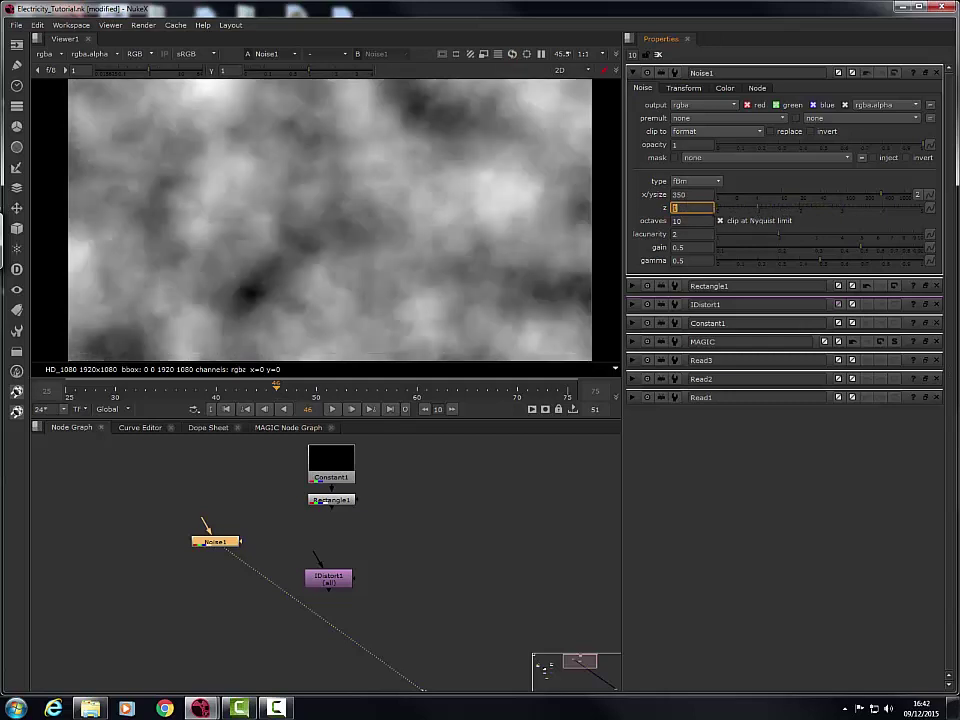
{"action": "type", "text": "0"}
{"action": "key", "text": "Return"}
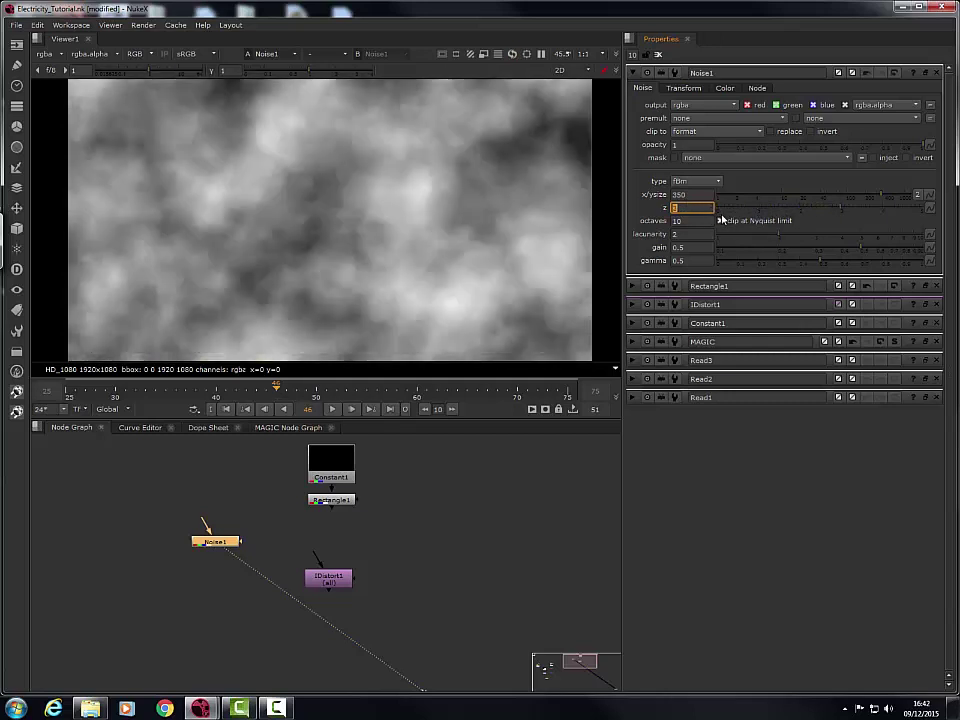
{"action": "key", "text": "Up"}
{"action": "key", "text": "Down"}
{"action": "key", "text": "Down"}
{"action": "key", "text": "Down"}
{"action": "key", "text": "Down"}
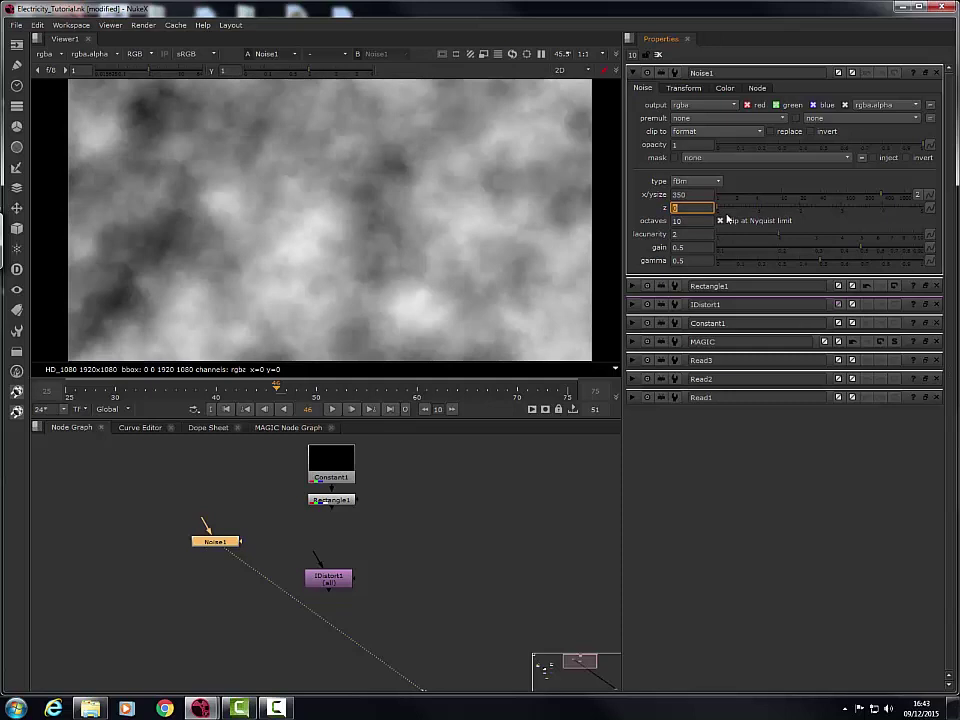
{"action": "left_click", "coordinate": [652, 211]}
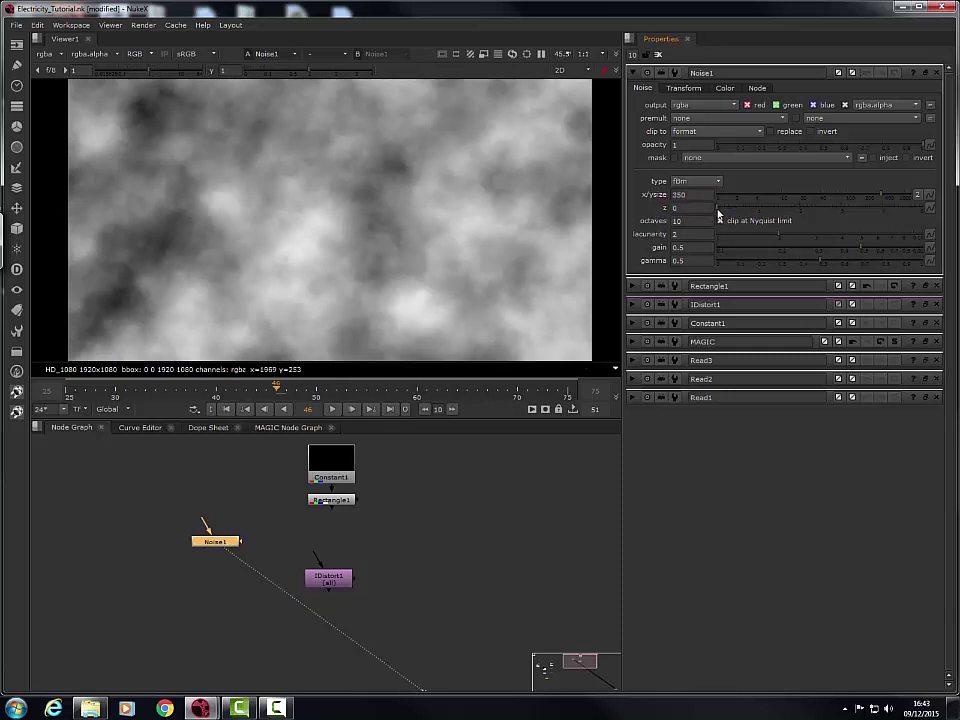
{"action": "left_click_drag", "start_coordinate": [724, 210], "coordinate": [712, 212]}
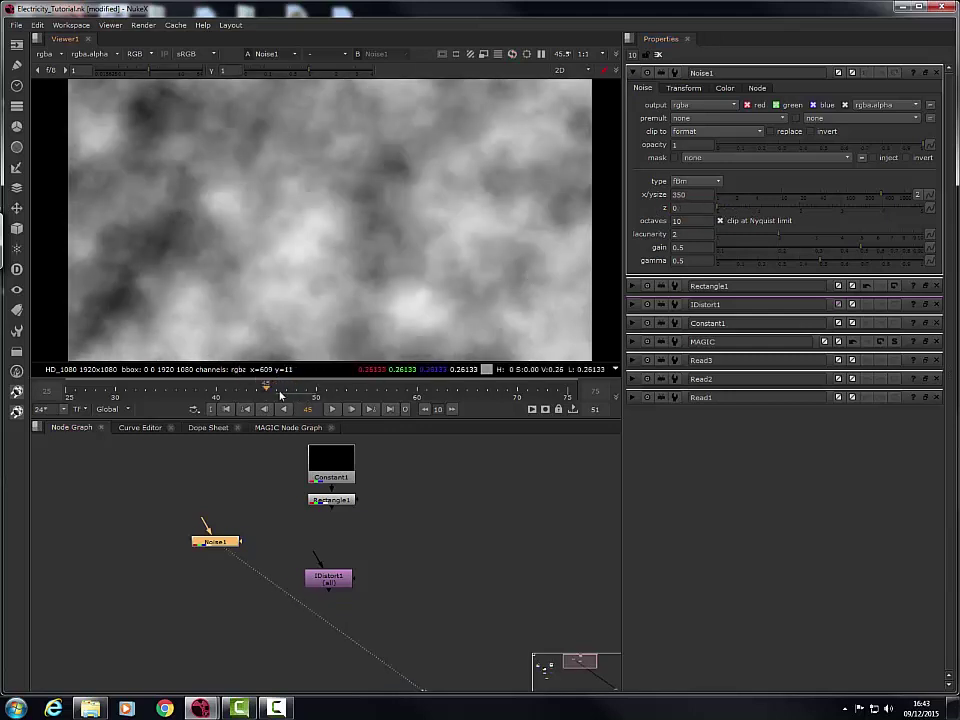
Step: Add the expression "frame" to the Noise node's z value
{"action": "right_click", "coordinate": [931, 207]}
{"action": "left_click", "coordinate": [905, 275]}
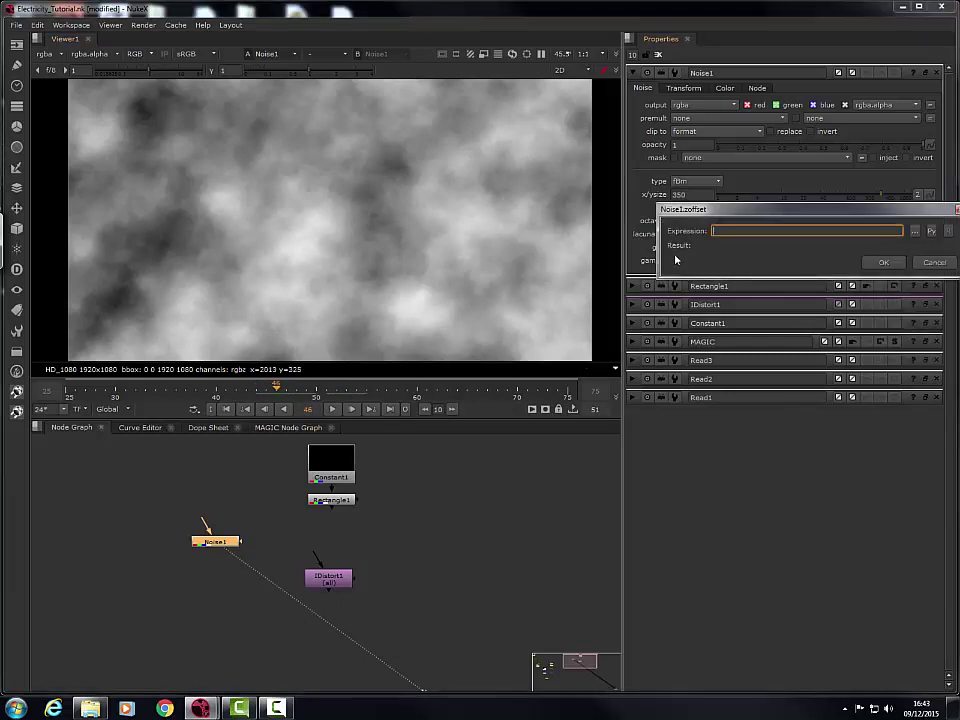
{"action": "left_click_drag", "start_coordinate": [724, 213], "coordinate": [238, 281]}
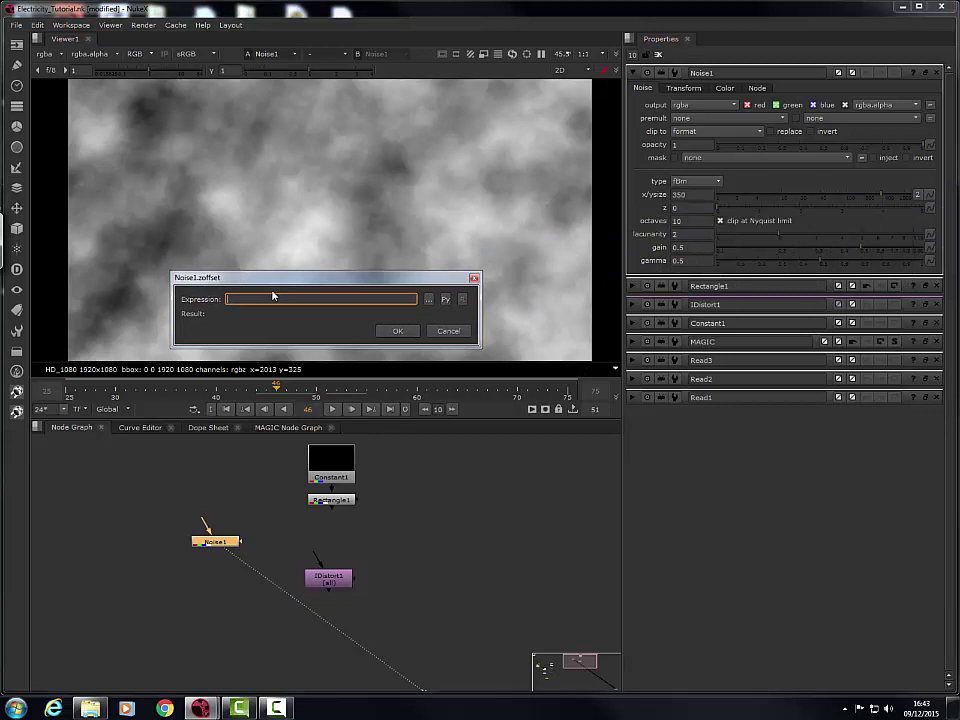
{"action": "type", "text": "frame"}
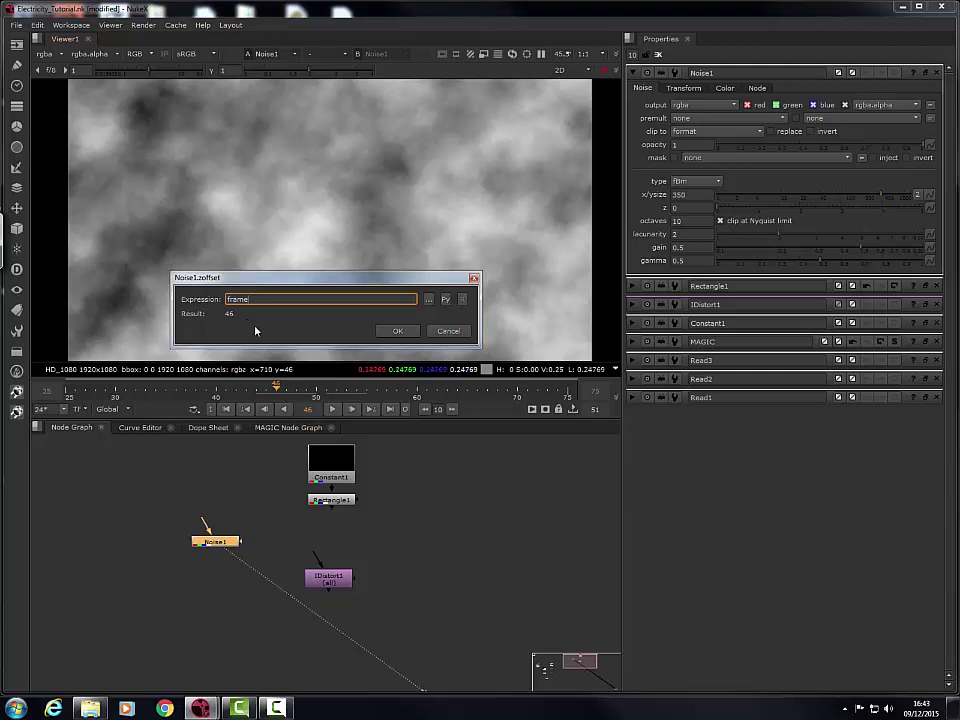
{"action": "left_click", "coordinate": [406, 333]}
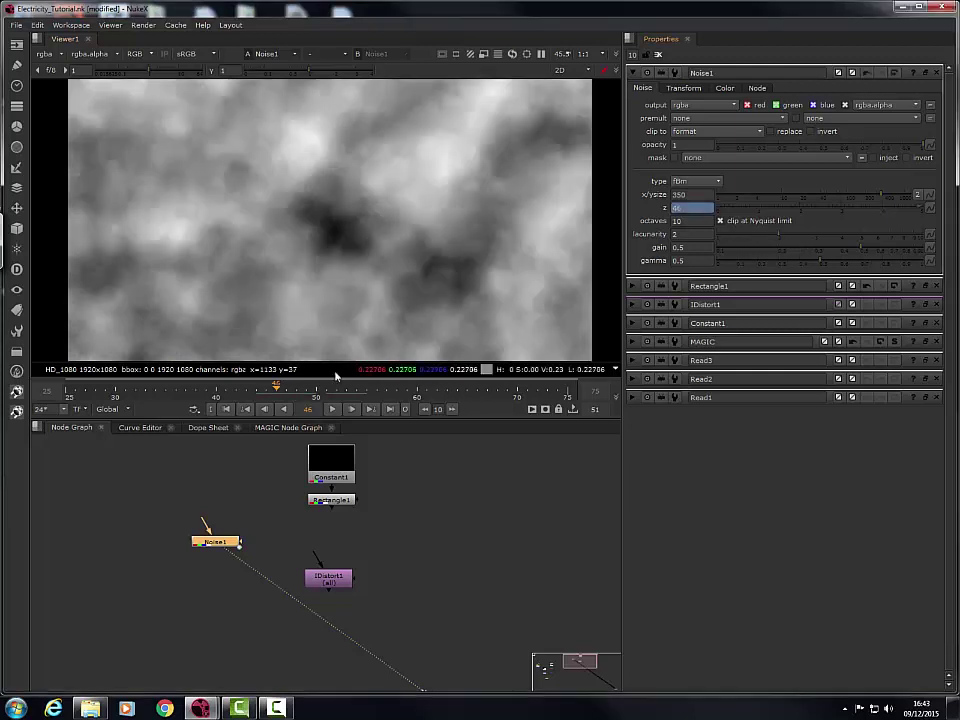
Step: Play back the frame-driven noise pattern and move the Noise node slightly higher in the node graph
{"action": "left_click", "coordinate": [333, 409]}
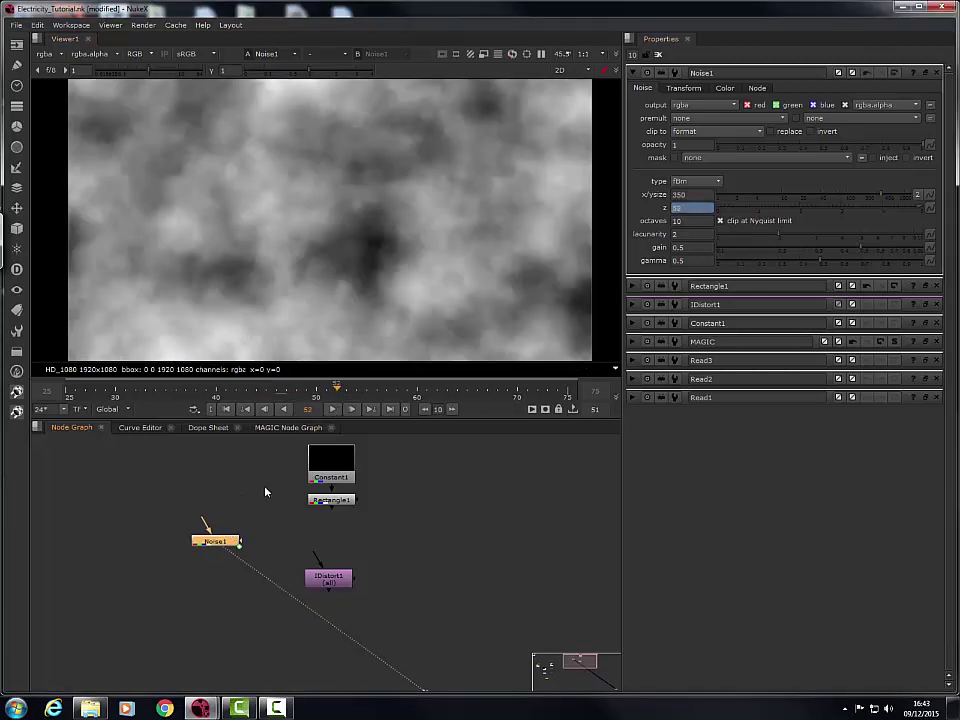
{"action": "left_click", "coordinate": [266, 490]}
{"action": "left_click", "coordinate": [335, 410]}
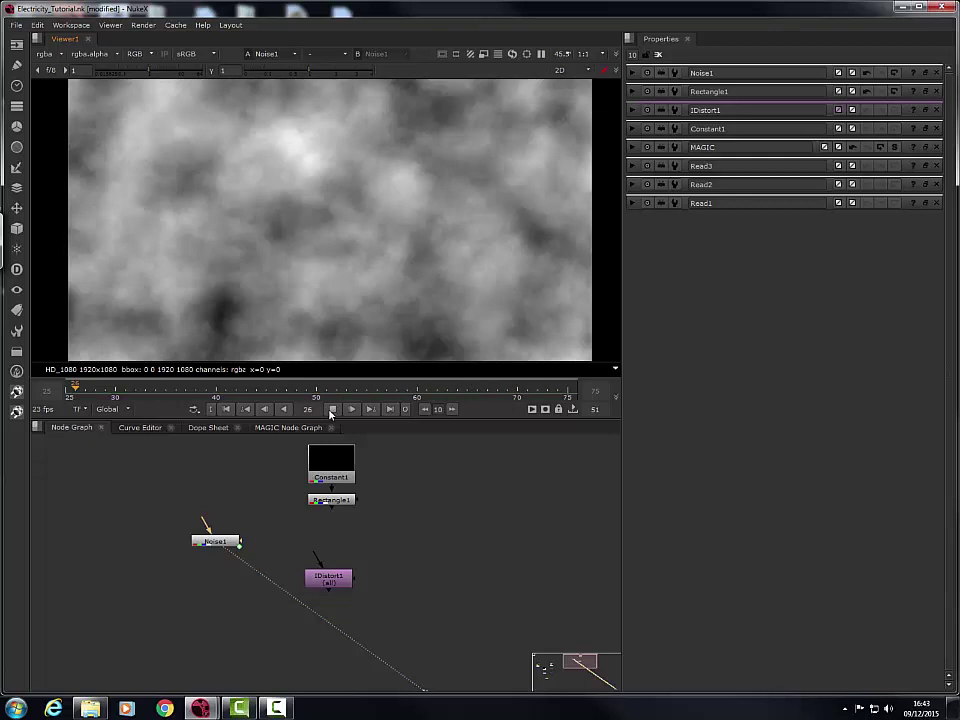
{"action": "left_click", "coordinate": [330, 409]}
{"action": "mouse_move", "coordinate": [319, 533]}
{"action": "middle_mouse_down"}
{"action": "mouse_move", "coordinate": [304, 502]}
{"action": "mouse_move", "coordinate": [320, 516]}
{"action": "middle_mouse_up"}
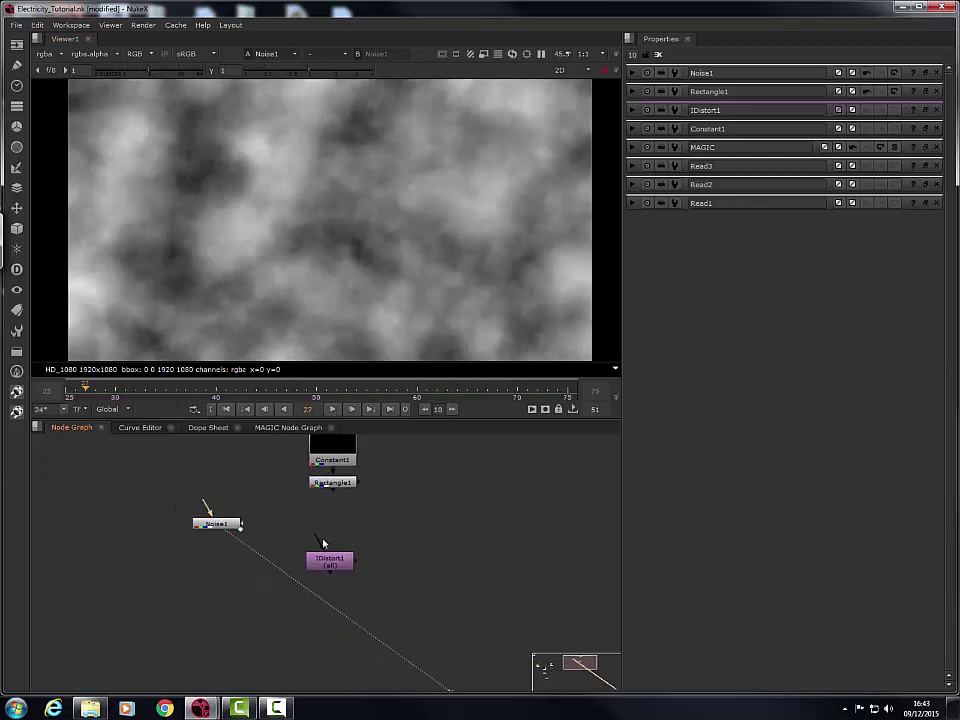
{"action": "left_click_drag", "start_coordinate": [221, 528], "coordinate": [227, 507]}
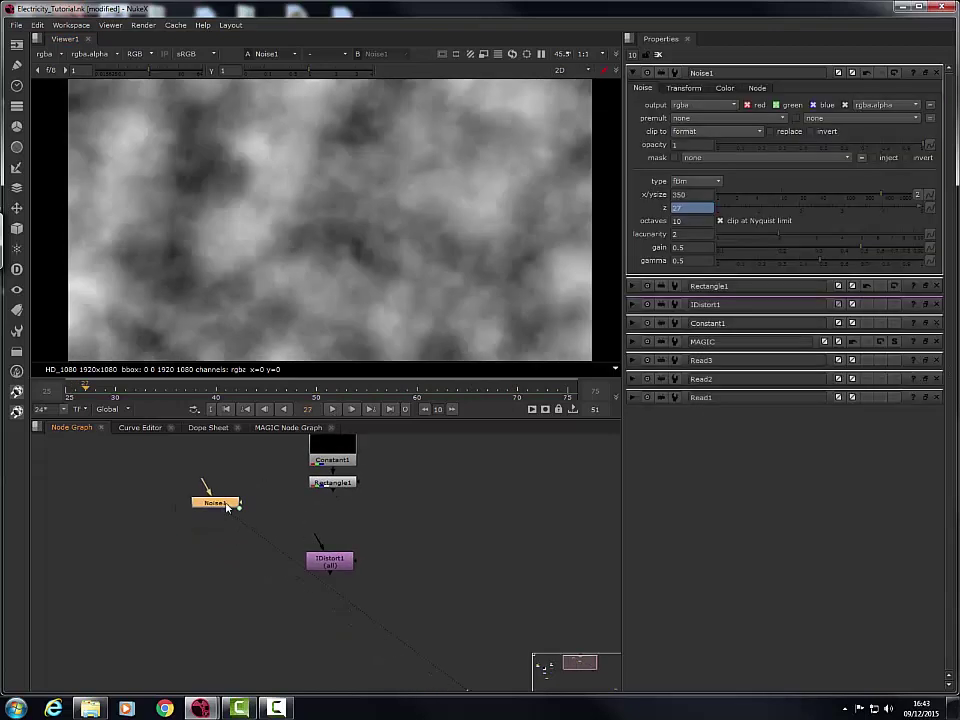
{"action": "left_click", "coordinate": [261, 464]}
{"action": "left_click", "coordinate": [338, 408]}
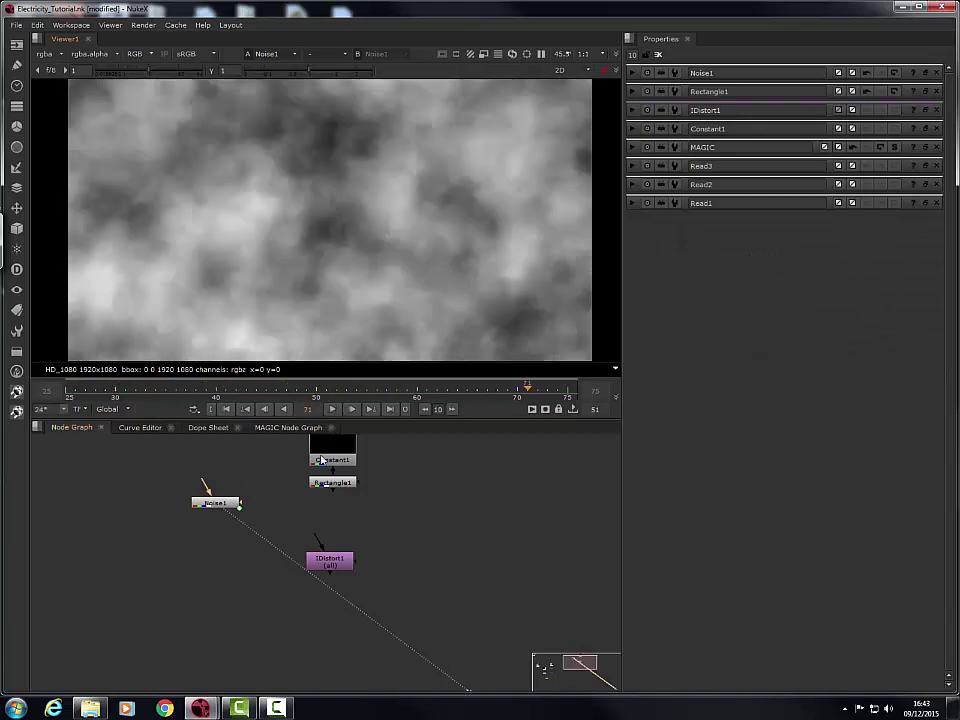
Step: Add a Copy node under the Rectangle node, with Noise connected to input A and Rectangle to input B
{"action": "key", "text": "k"}
{"action": "left_click_drag", "start_coordinate": [300, 516], "coordinate": [222, 507]}
{"action": "left_click", "coordinate": [230, 483]}
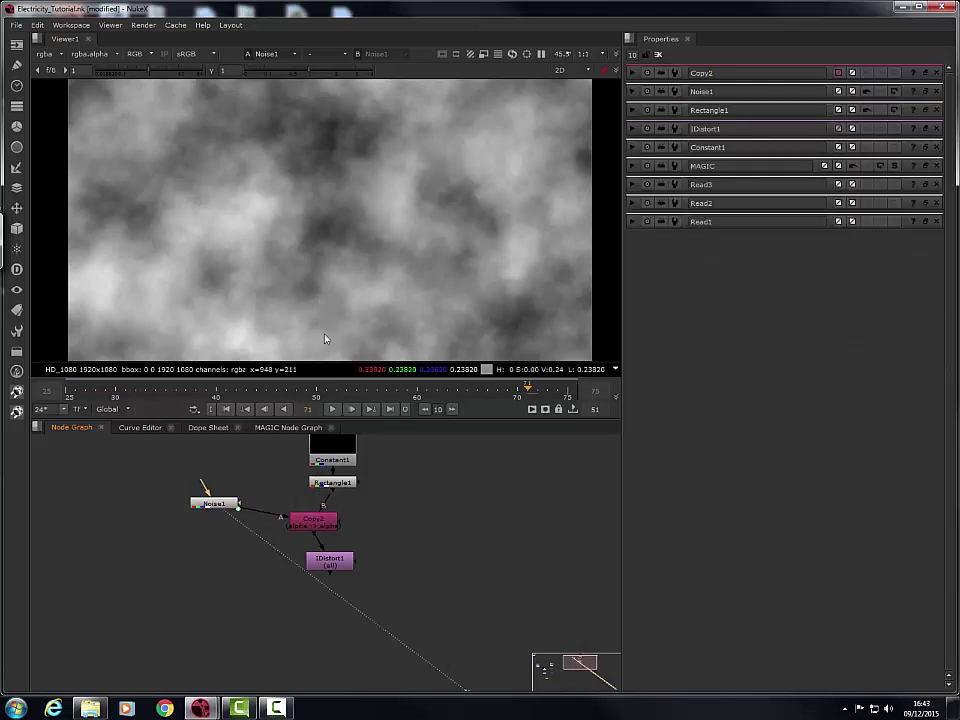
{"action": "left_click_drag", "start_coordinate": [325, 515], "coordinate": [341, 513]}
{"action": "left_click", "coordinate": [344, 499]}
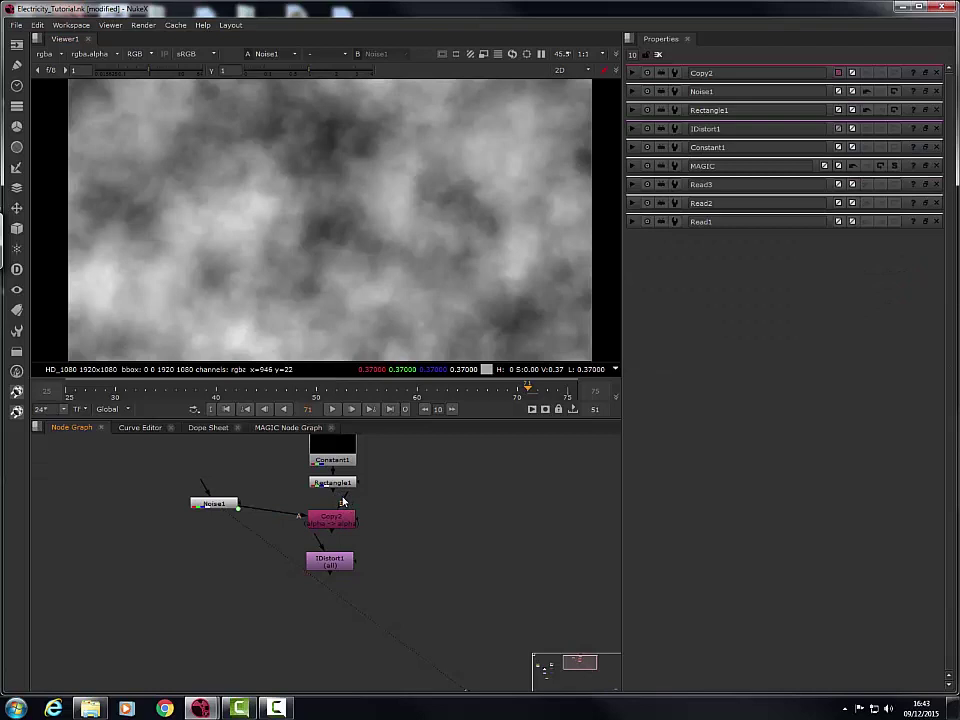
Step: Choose rgba.alpha as the Copy node's source channel and route the Noise connection through a dot at a right angle
{"action": "left_click", "coordinate": [330, 516]}
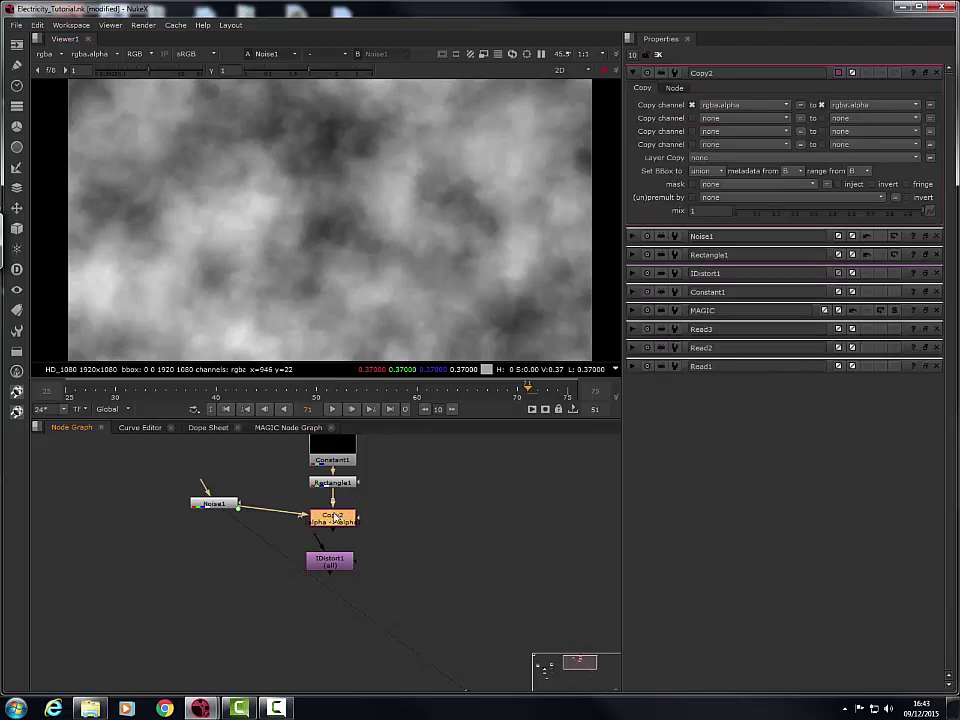
{"action": "left_click", "coordinate": [755, 104]}
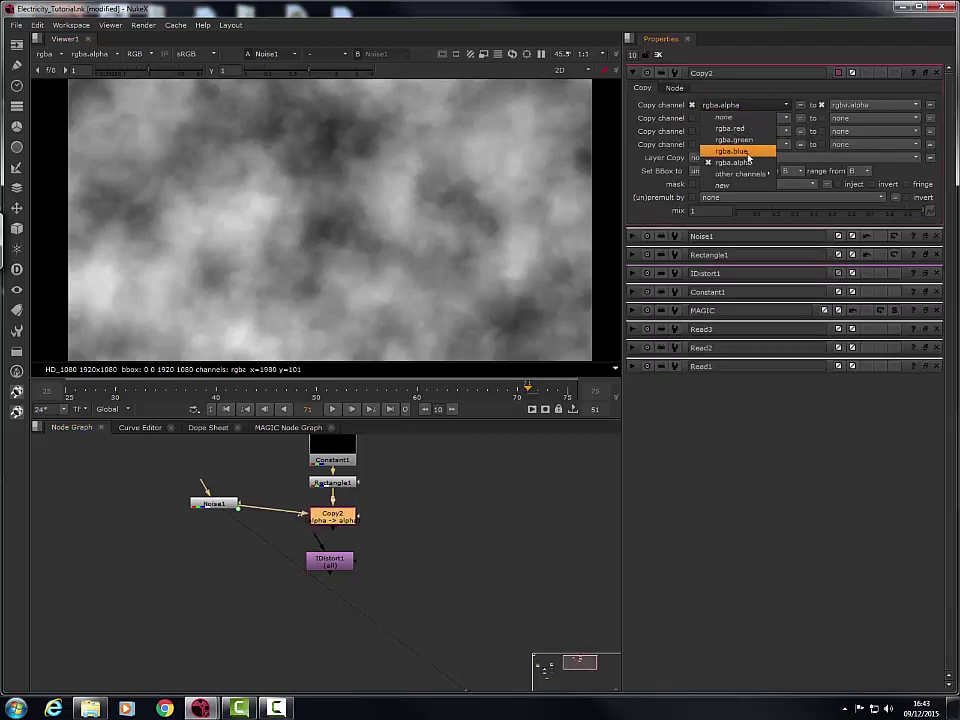
{"action": "left_click", "coordinate": [749, 163]}
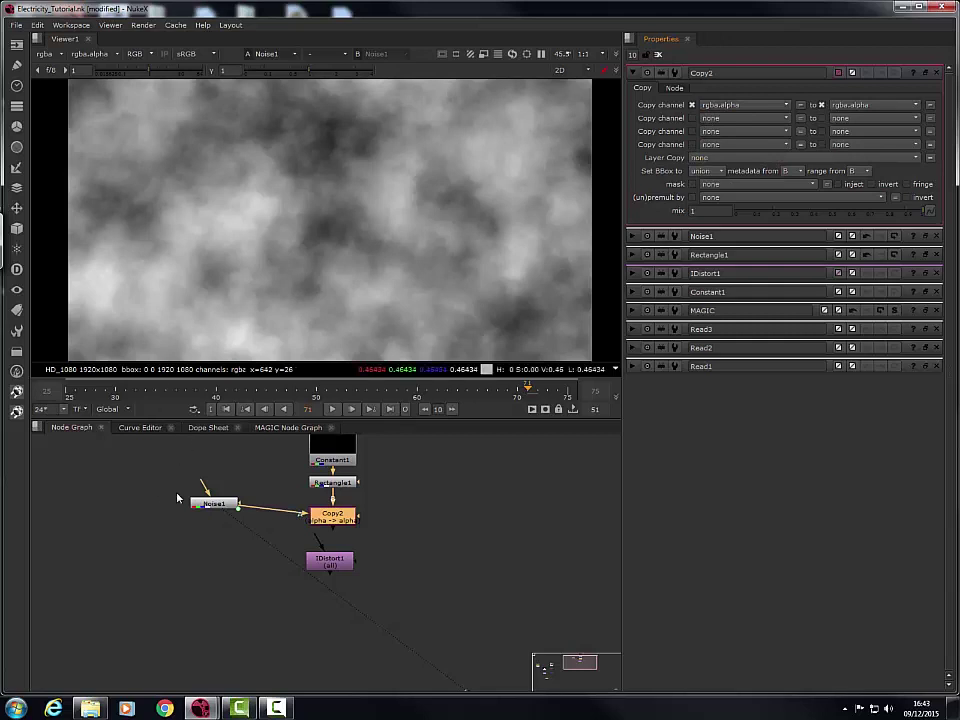
{"action": "left_click_drag", "start_coordinate": [213, 506], "coordinate": [211, 472]}
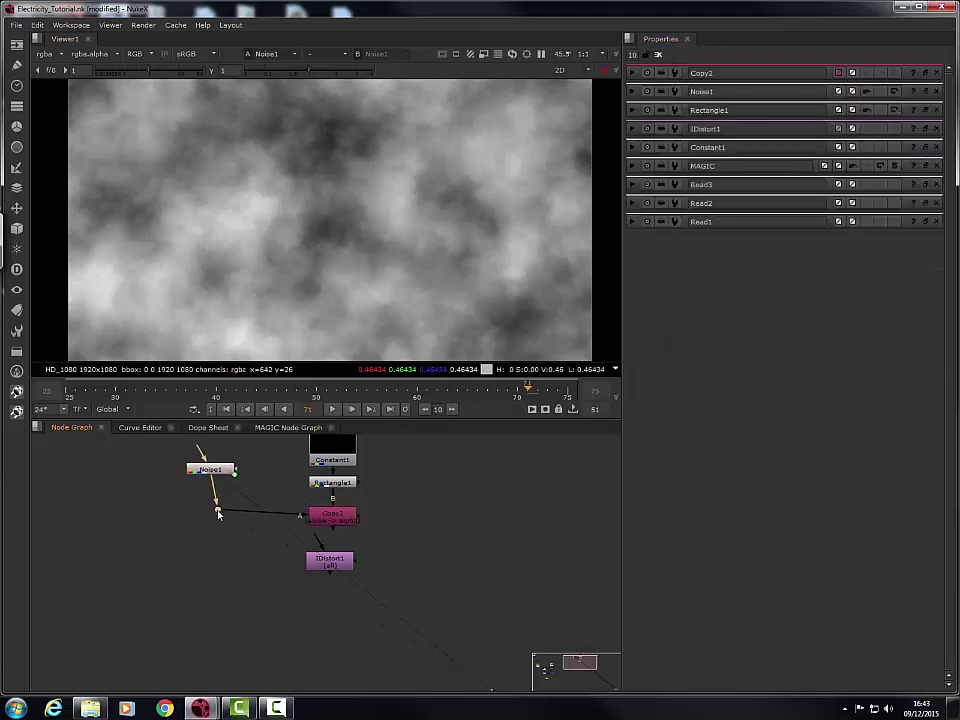
{"action": "left_click_drag", "start_coordinate": [218, 514], "coordinate": [212, 520]}
Step: Set the Copy node's destination channel to forward.v
{"action": "double_click", "coordinate": [335, 516]}
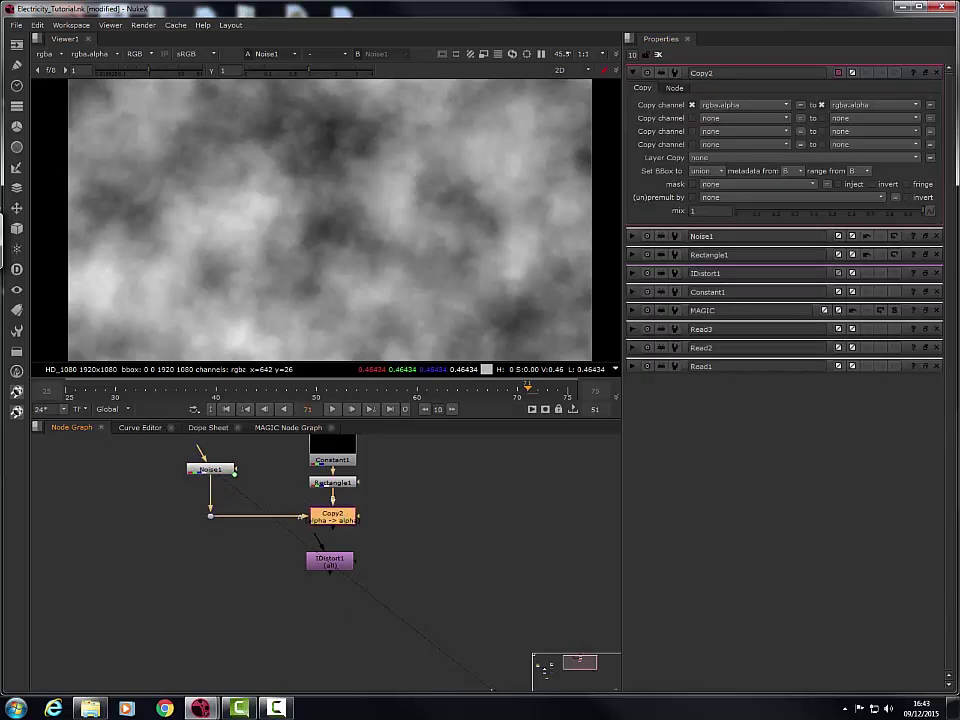
{"action": "left_click", "coordinate": [899, 106]}
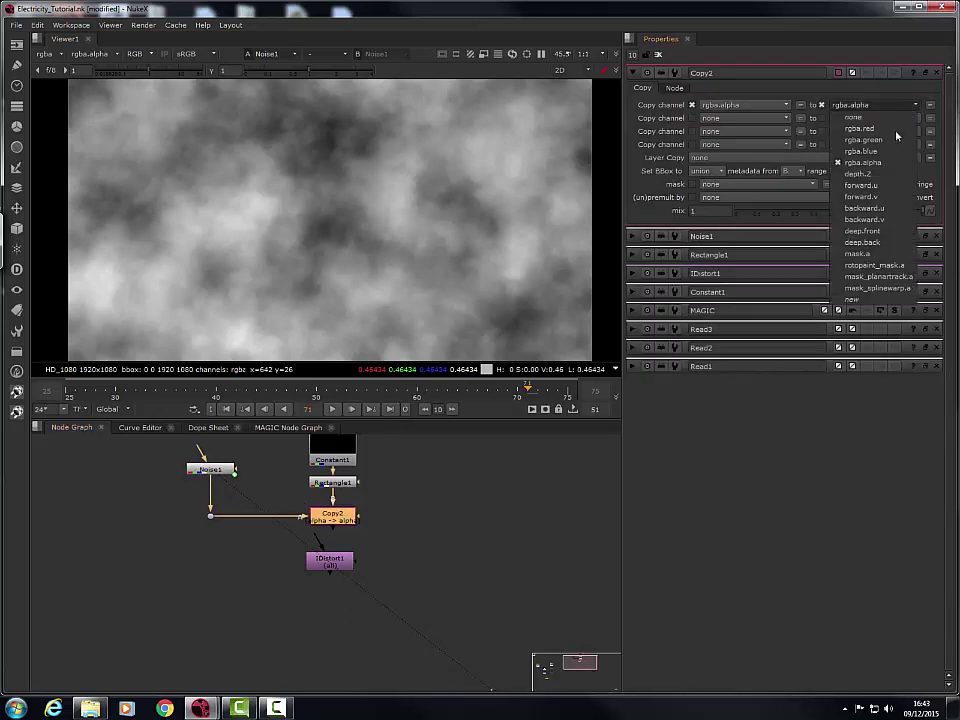
{"action": "left_click", "coordinate": [866, 197]}
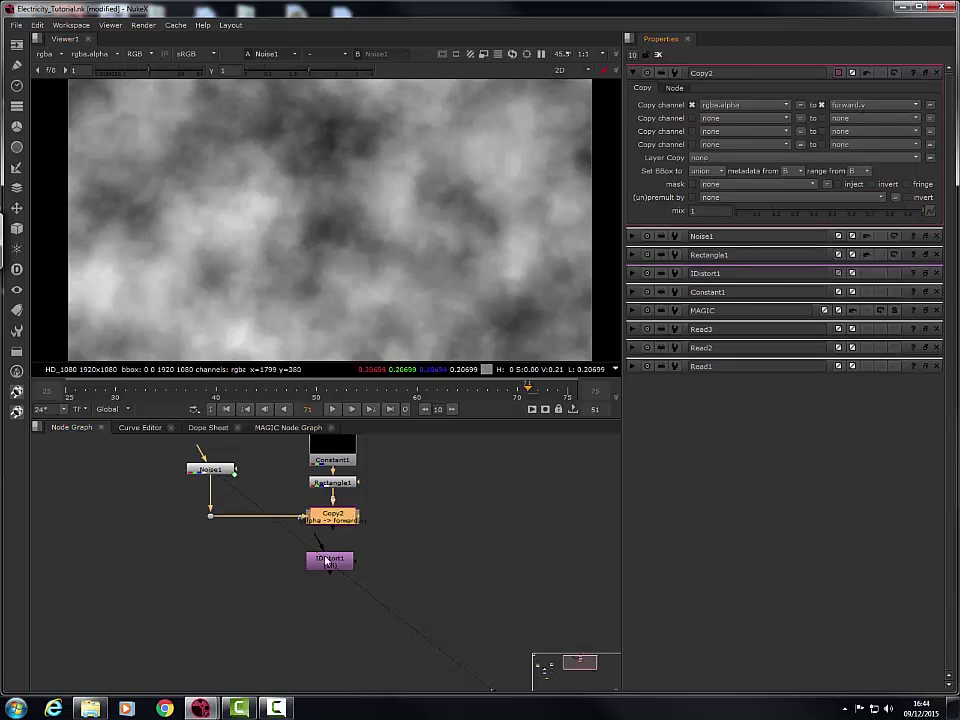
Step: Connect the IDistort node to the Copy node's output, place it lower in the graph, and set its UV channels to forward
{"action": "left_click_drag", "start_coordinate": [317, 568], "coordinate": [338, 521]}
{"action": "left_click", "coordinate": [326, 519]}
{"action": "left_click_drag", "start_coordinate": [342, 598], "coordinate": [340, 587]}
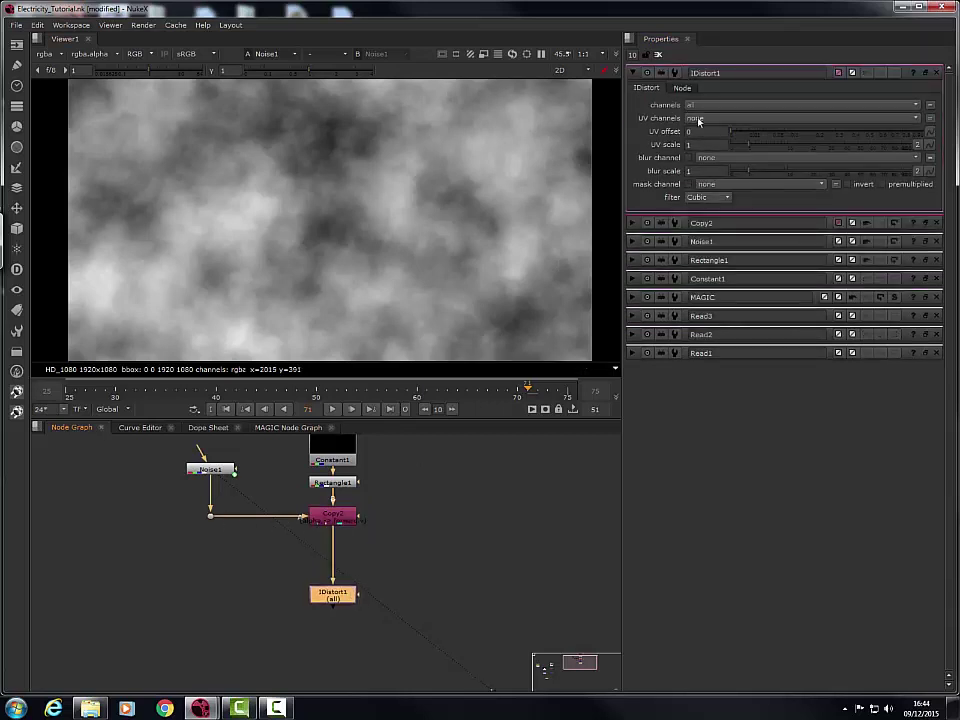
{"action": "left_click", "coordinate": [751, 121]}
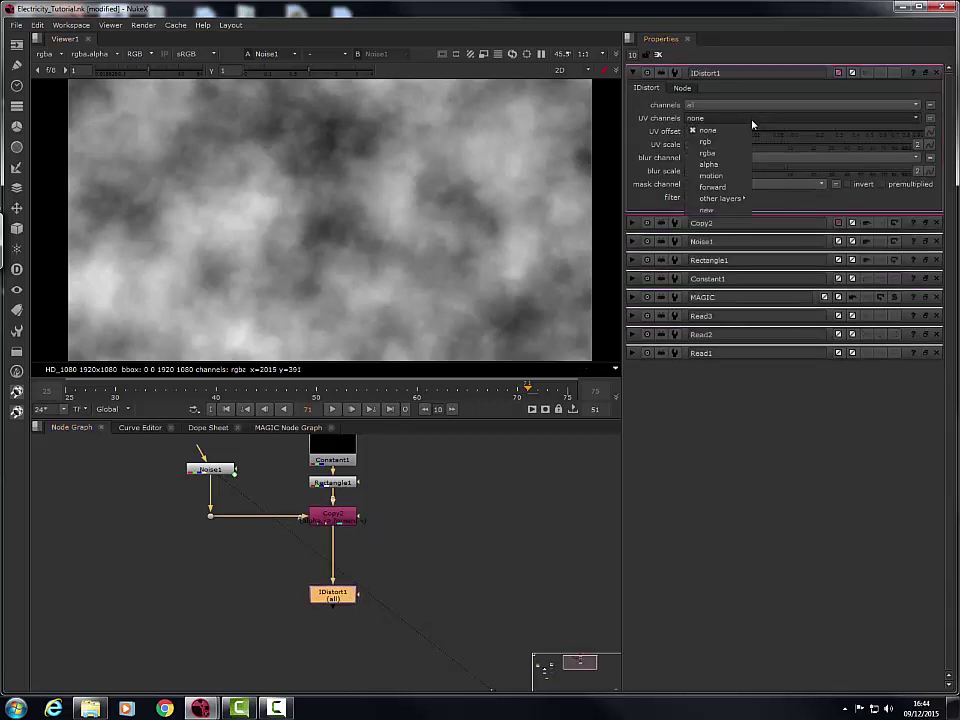
{"action": "left_click", "coordinate": [733, 181]}
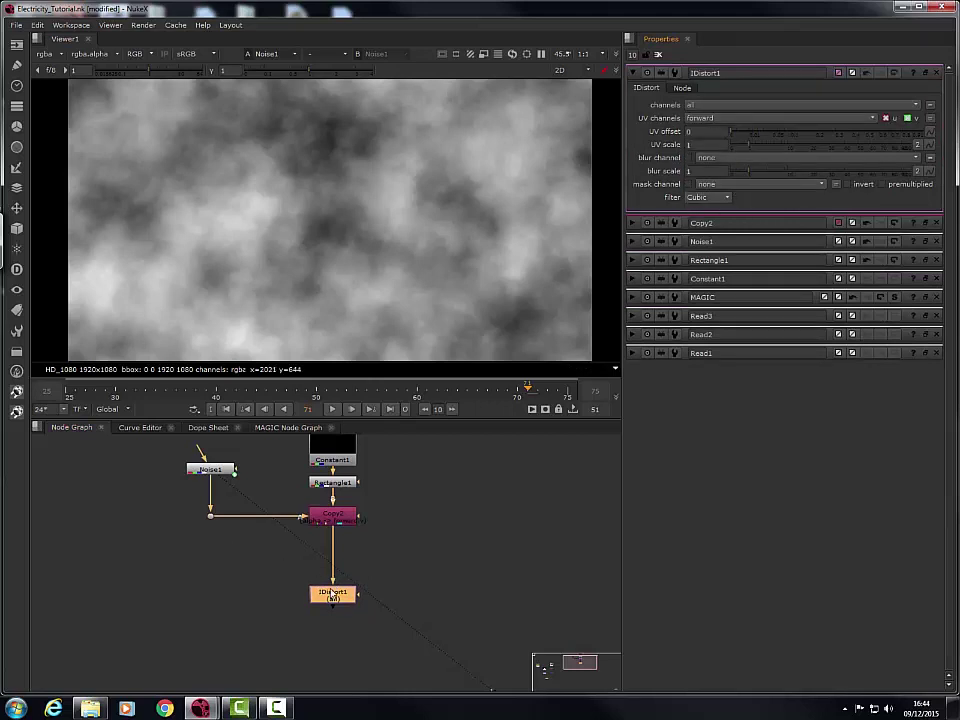
Step: View the output of the IDistort node and that of the Copy node in the viewer
{"action": "key", "text": "1"}
{"action": "left_click", "coordinate": [334, 545]}
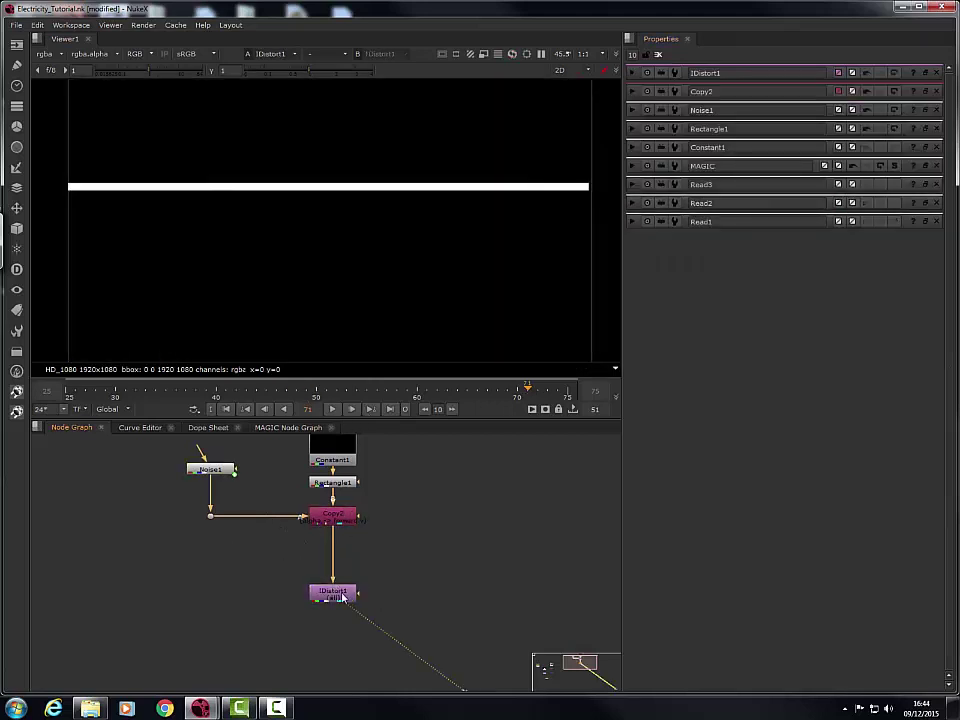
{"action": "double_click", "coordinate": [342, 595]}
{"action": "middle_click_drag", "start_coordinate": [341, 520], "coordinate": [345, 542]}
{"action": "left_click", "coordinate": [343, 543]}
{"action": "key", "text": "1"}
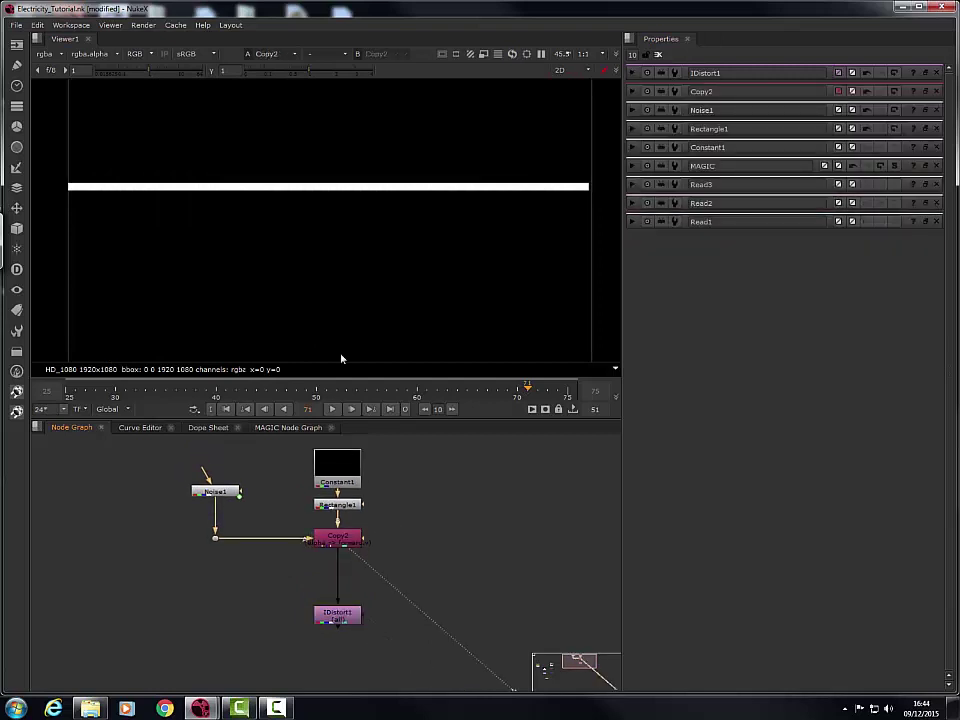
Step: Sample a pixel at the white strip's upper edge and compare the Rectangle and Copy outputs up close
{"action": "middle_click_drag", "start_coordinate": [361, 178], "coordinate": [367, 194]}
{"action": "scroll", "coordinate": [350, 188], "scroll_direction": "up", "scroll_amount": 10}
{"action": "scroll", "coordinate": [347, 248], "scroll_direction": "down", "scroll_amount": 3}
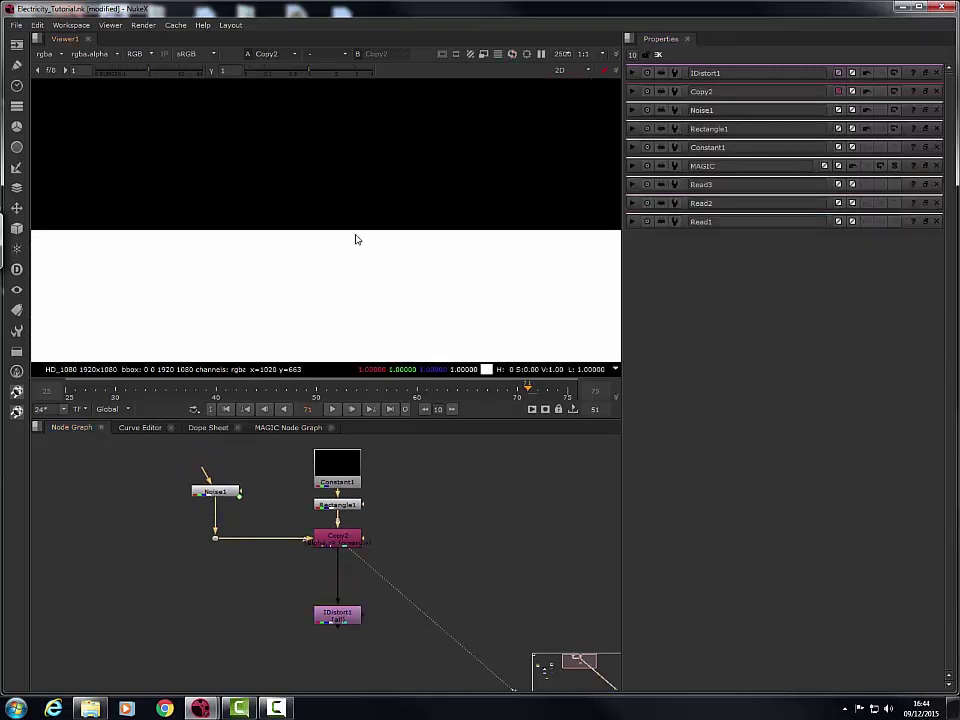
{"action": "left_click", "coordinate": [363, 243], "text": "ctrl"}
{"action": "left_click", "coordinate": [348, 543]}
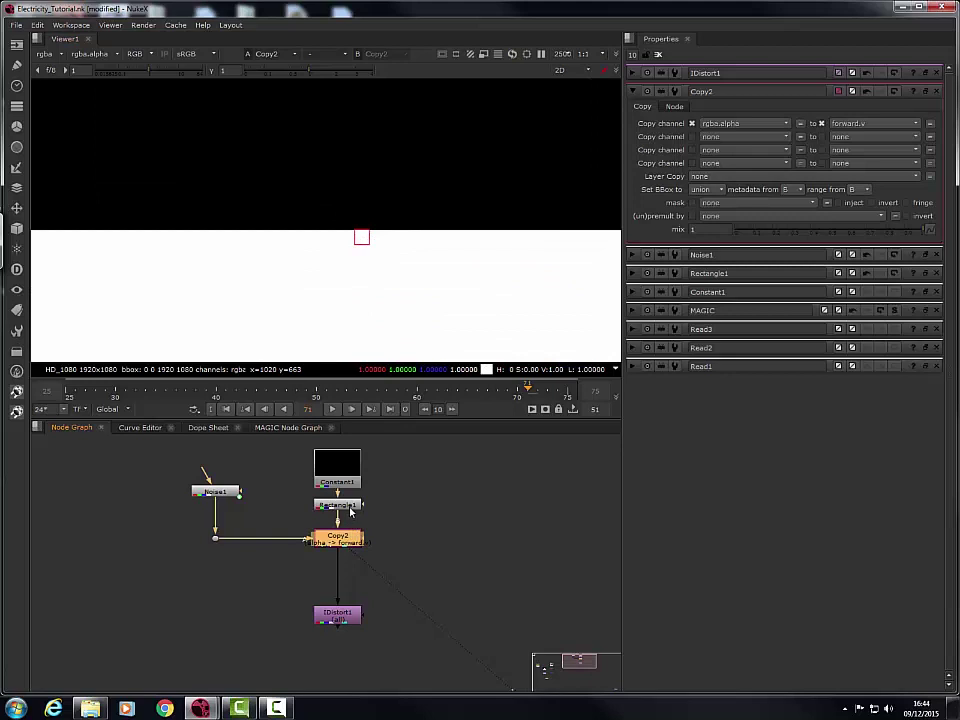
{"action": "left_click", "coordinate": [349, 506]}
{"action": "key", "text": "1"}
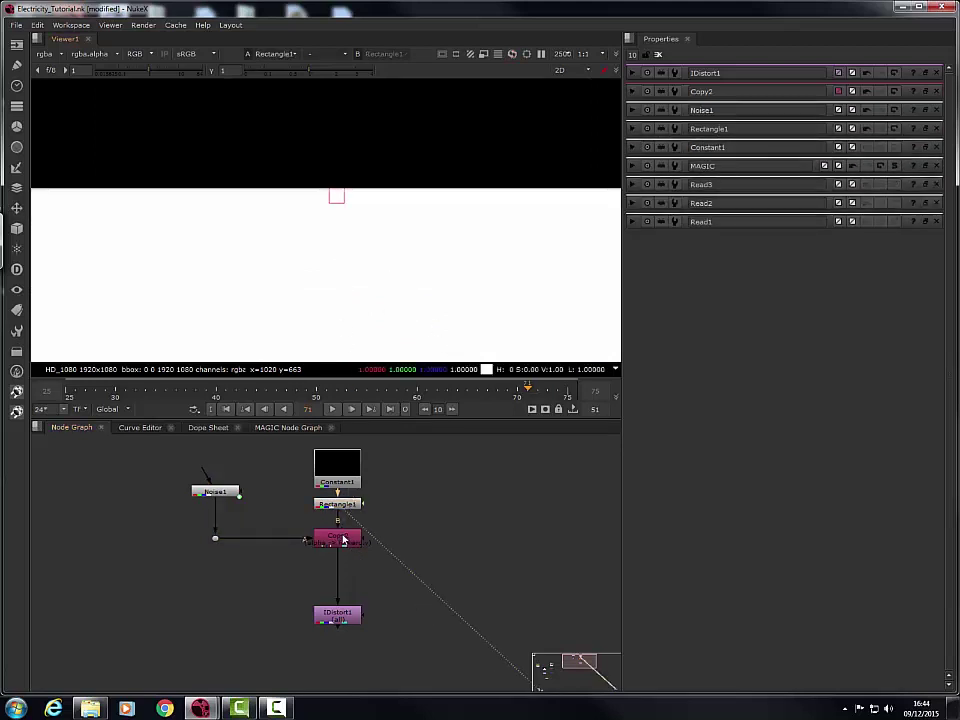
{"action": "left_click", "coordinate": [340, 537]}
{"action": "key", "text": "1"}
{"action": "double_click", "coordinate": [340, 613]}
{"action": "left_click", "coordinate": [290, 482]}
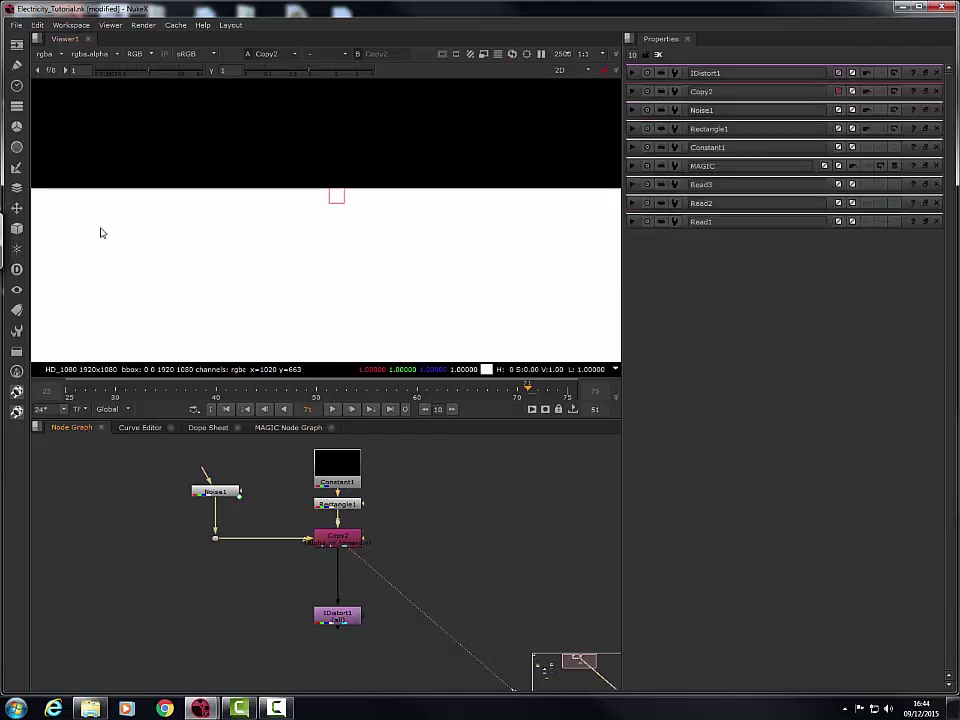
Step: Display the Copy node's forward.v channel on its own in the viewer
{"action": "left_click", "coordinate": [101, 55]}
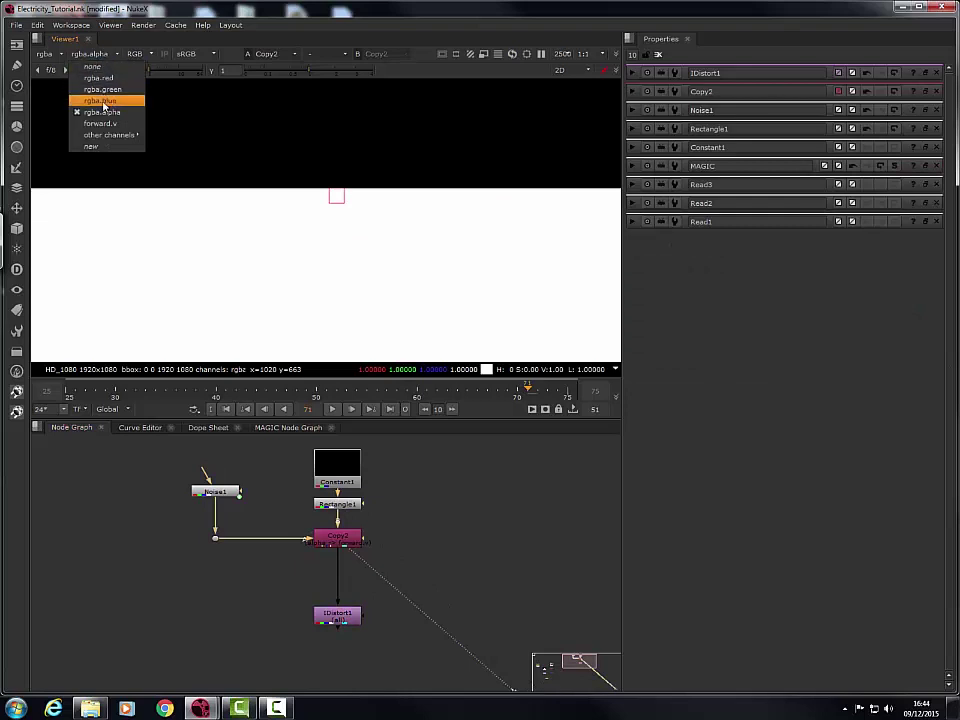
{"action": "left_click", "coordinate": [100, 123]}
{"action": "key", "text": "a"}
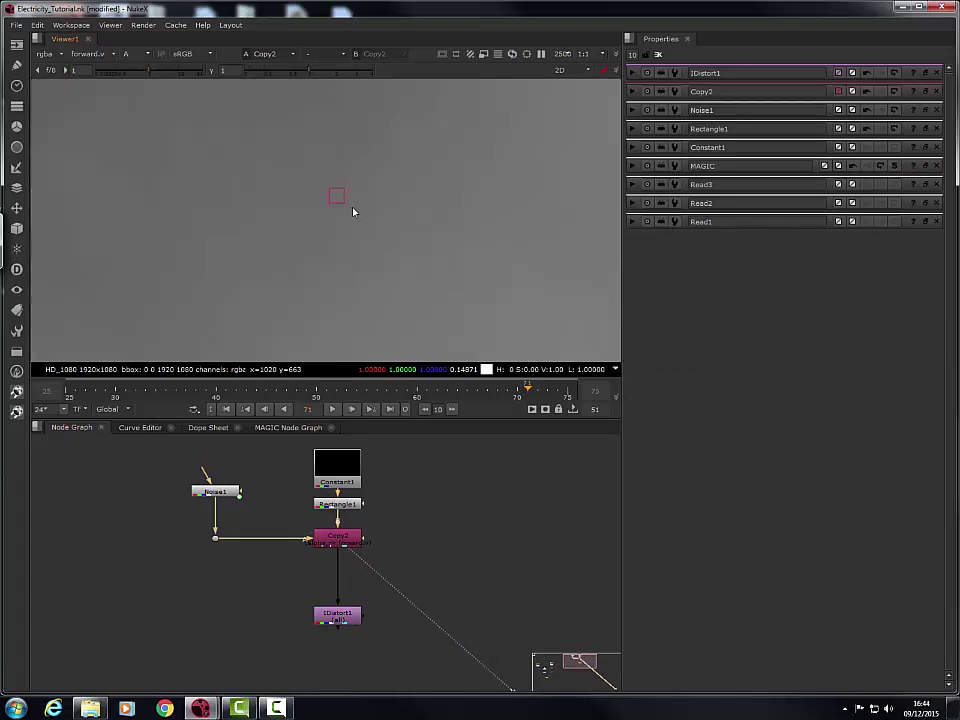
Step: Compare the Copy and Rectangle outputs in the forward.v channel, and check the Rectangle's RGB around the sampled pixel
{"action": "middle_click_drag", "start_coordinate": [362, 215], "coordinate": [377, 203]}
{"action": "scroll", "coordinate": [388, 201], "scroll_direction": "down", "scroll_amount": 3}
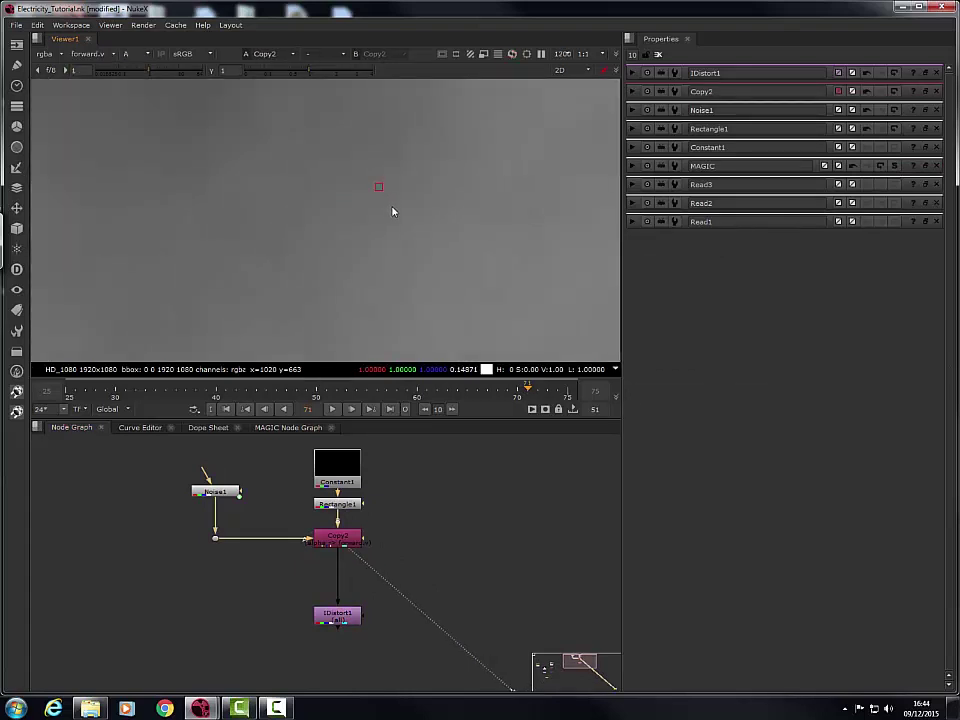
{"action": "key", "text": "f"}
{"action": "scroll", "coordinate": [366, 222], "scroll_direction": "up", "scroll_amount": 6}
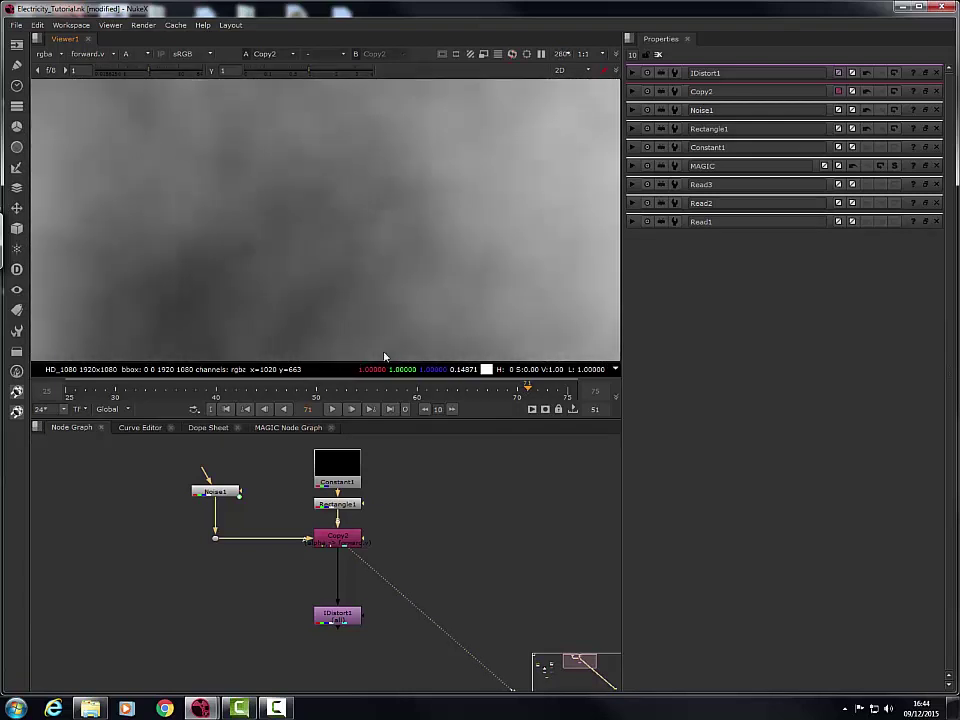
{"action": "left_click", "coordinate": [340, 499]}
{"action": "key", "text": "1"}
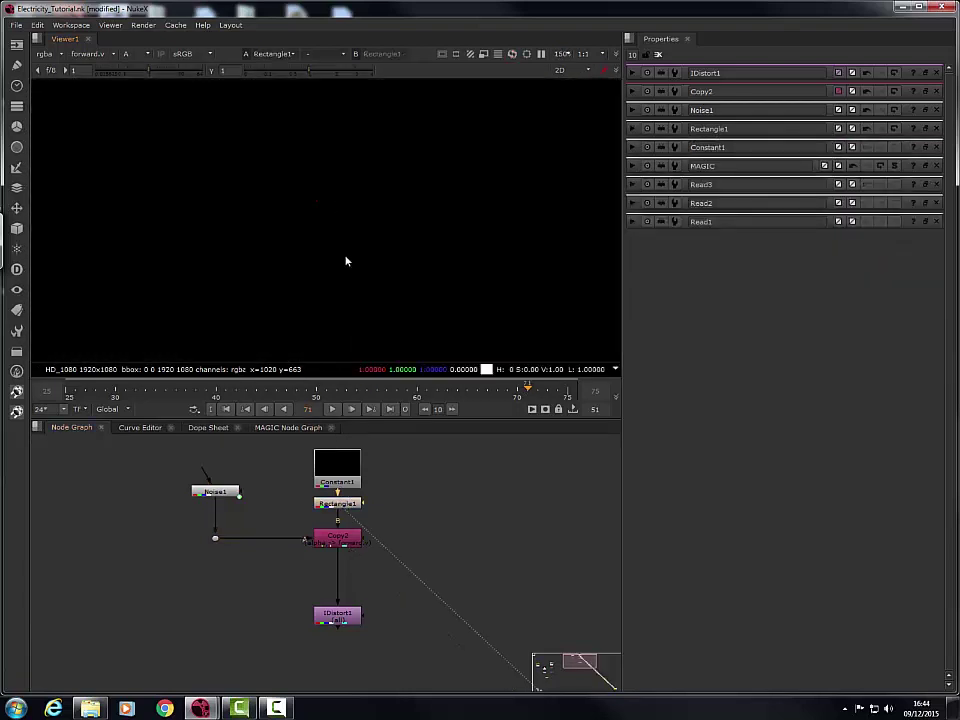
{"action": "scroll", "coordinate": [375, 257], "scroll_direction": "down", "scroll_amount": 6}
{"action": "middle_click_drag", "start_coordinate": [356, 294], "coordinate": [331, 201]}
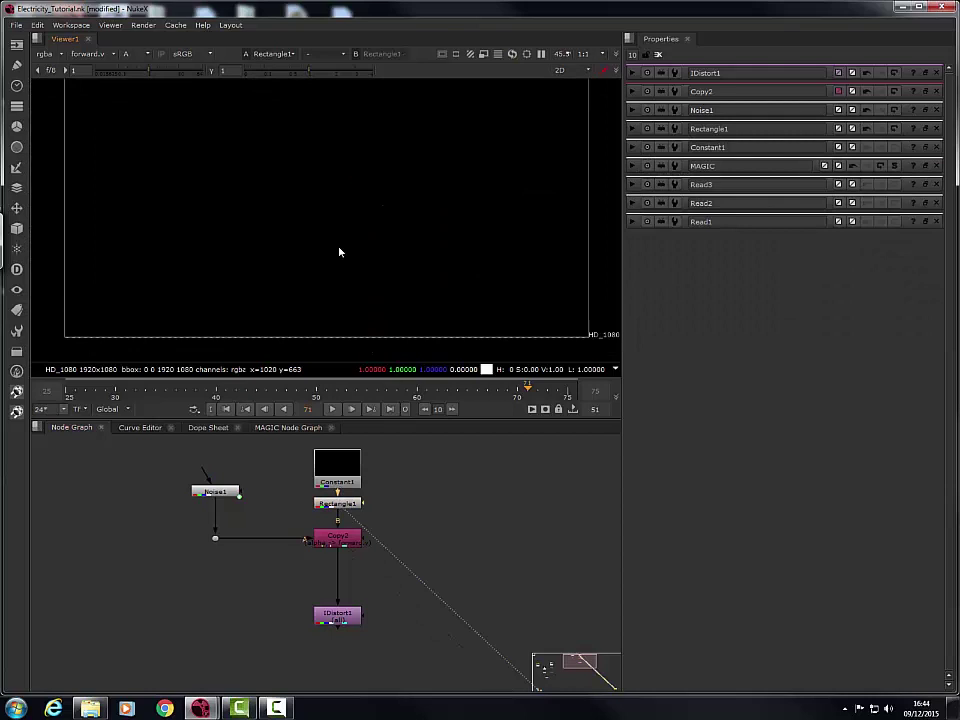
{"action": "scroll", "coordinate": [339, 252], "scroll_direction": "up", "scroll_amount": 6}
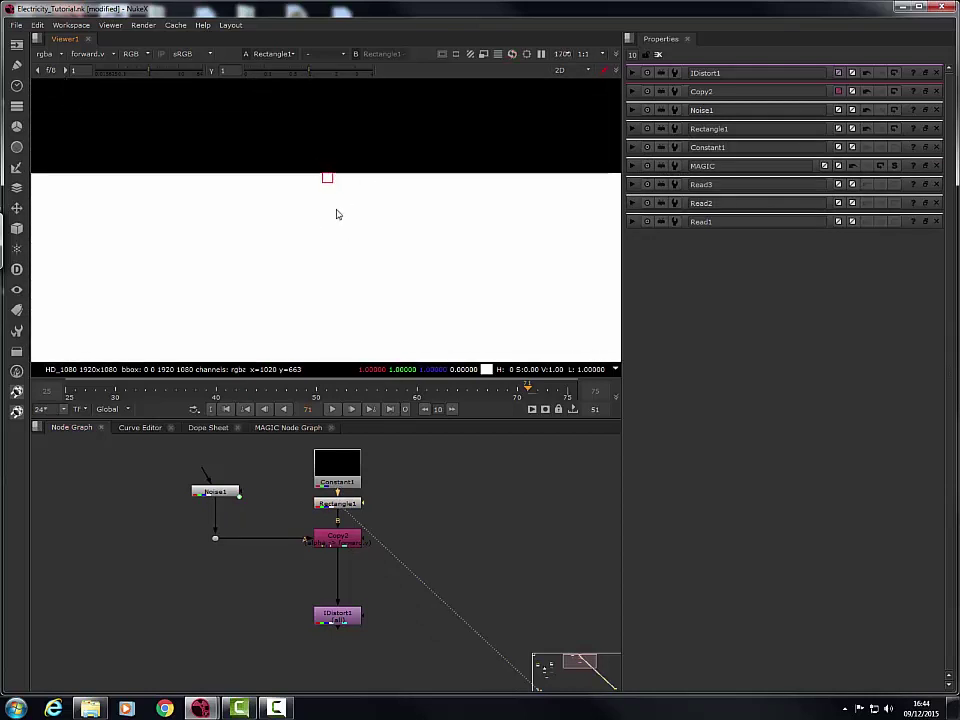
{"action": "scroll", "coordinate": [350, 205], "scroll_direction": "up", "scroll_amount": 5}
{"action": "key", "text": "a"}
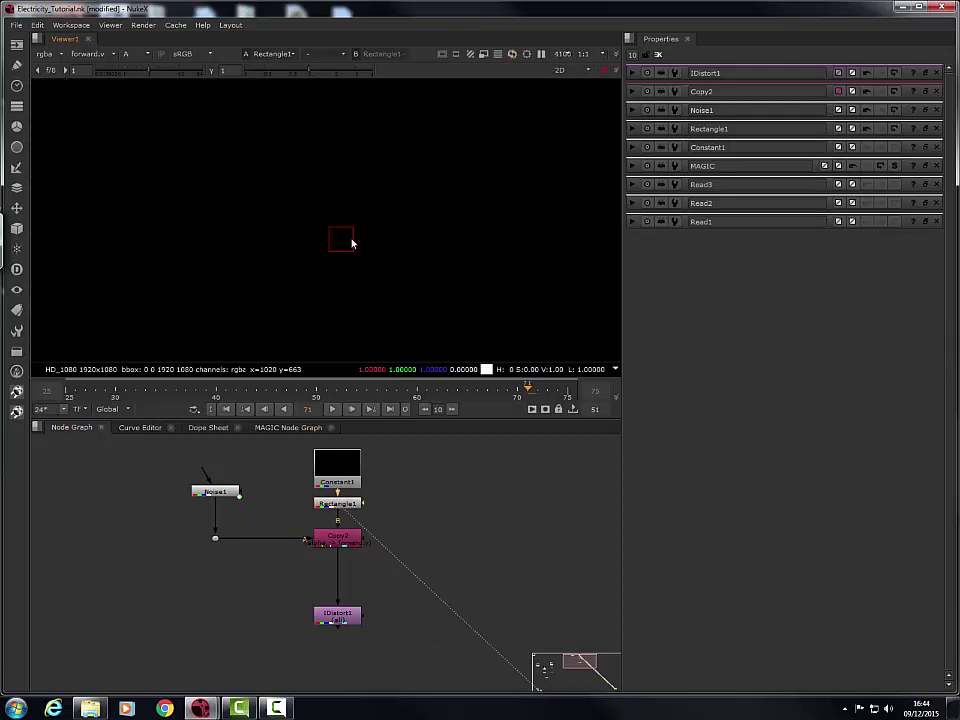
Step: View the Copy node's output up close and alternate between its forward.v channel and RGB around the sampled pixel
{"action": "left_click", "coordinate": [333, 534]}
{"action": "key", "text": "1"}
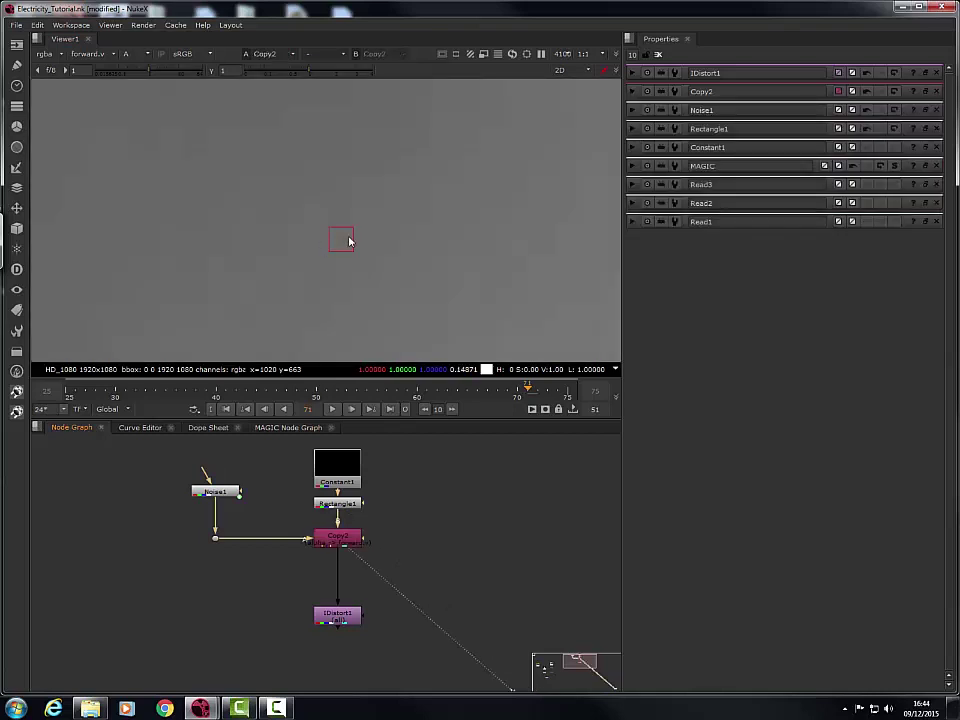
{"action": "key", "text": "a"}
{"action": "key", "text": "a"}
{"action": "key", "text": "a"}
{"action": "key", "text": "a"}
{"action": "key", "text": "a"}
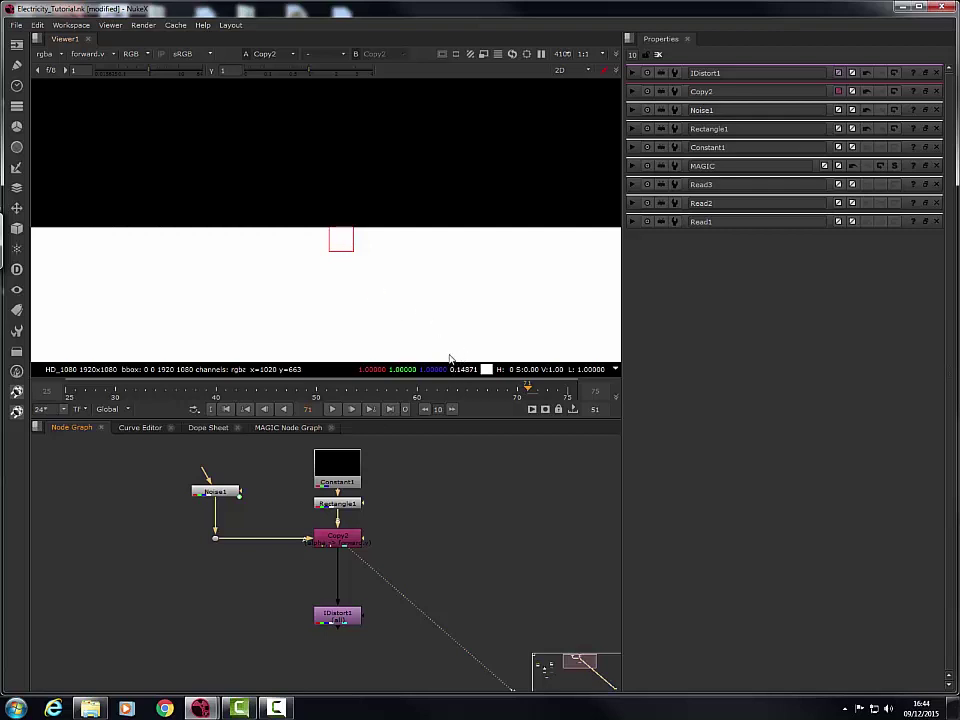
Step: View the IDistort node's output and set its UV scale to 10
{"action": "double_click", "coordinate": [347, 619]}
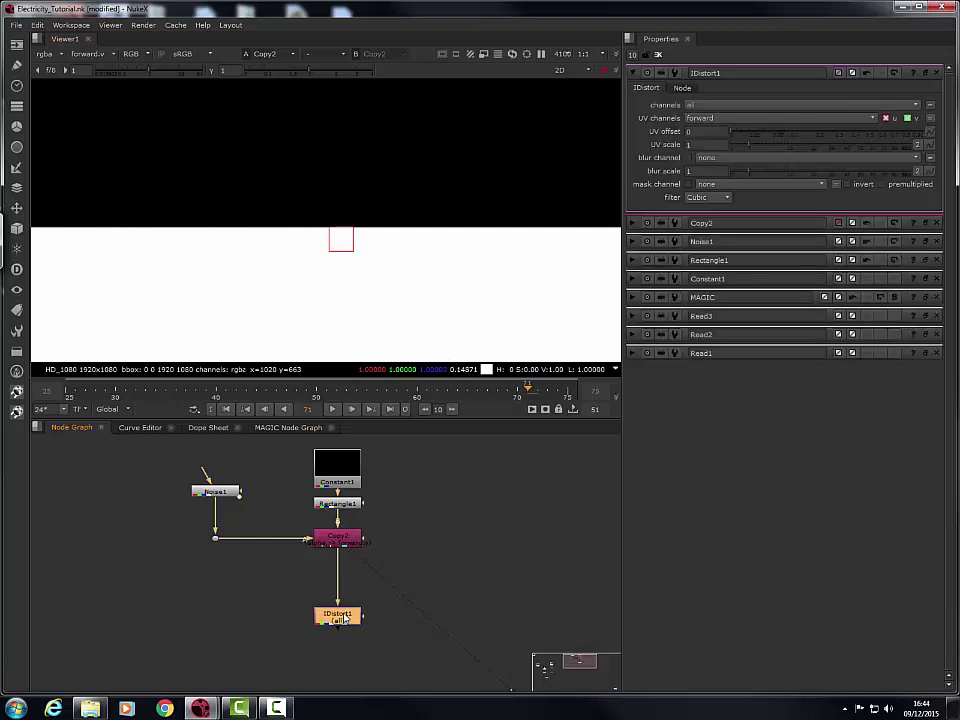
{"action": "key", "text": "1"}
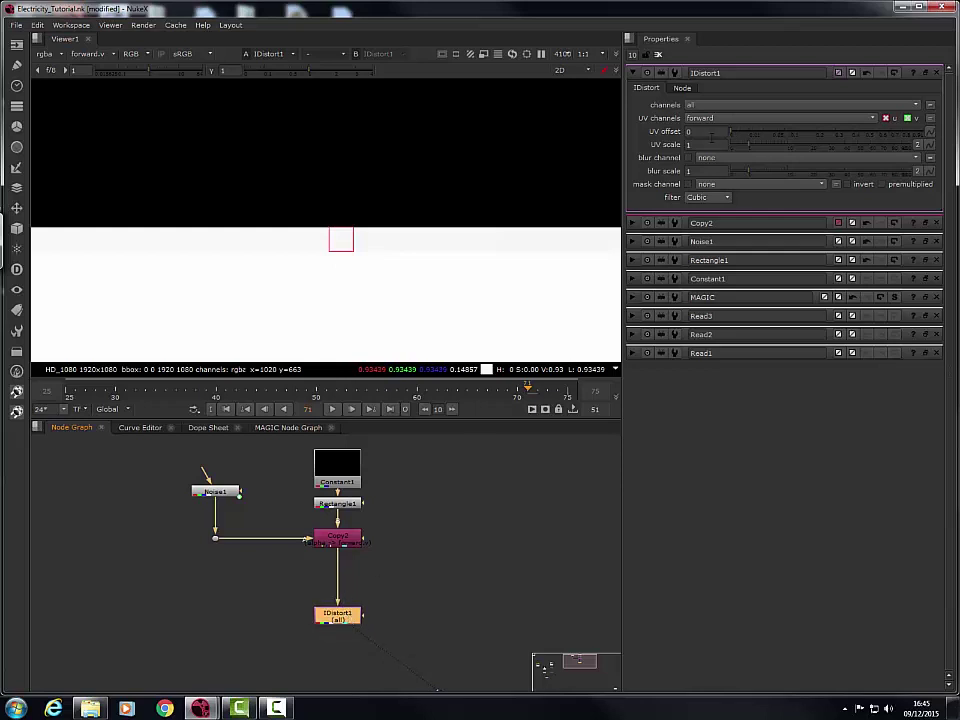
{"action": "left_click", "coordinate": [705, 145]}
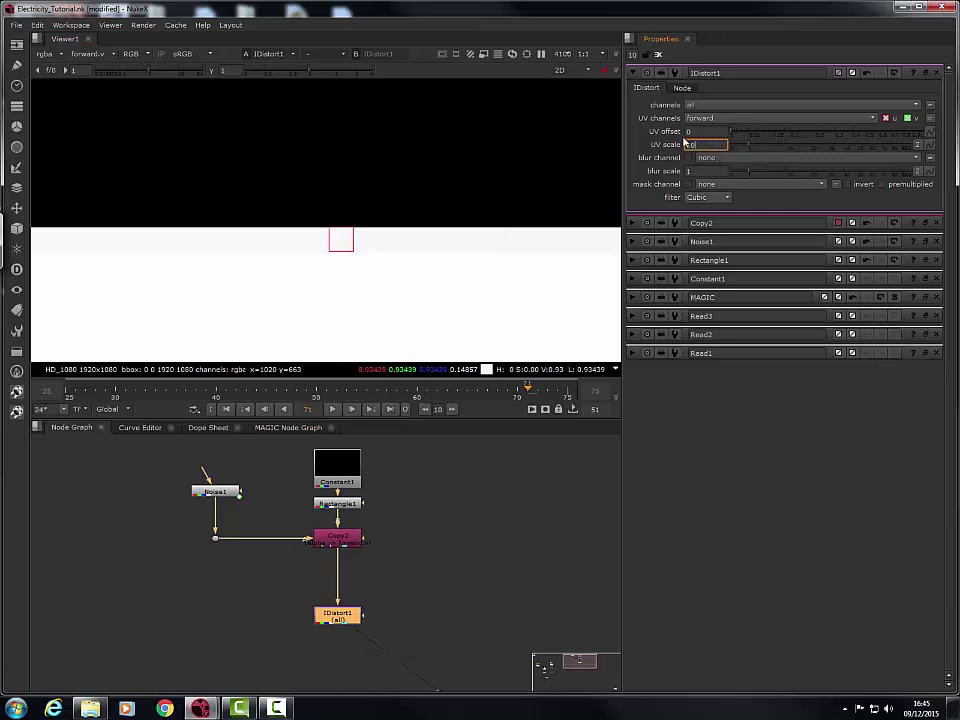
{"action": "key", "text": "Return"}
{"action": "key", "text": "Return"}
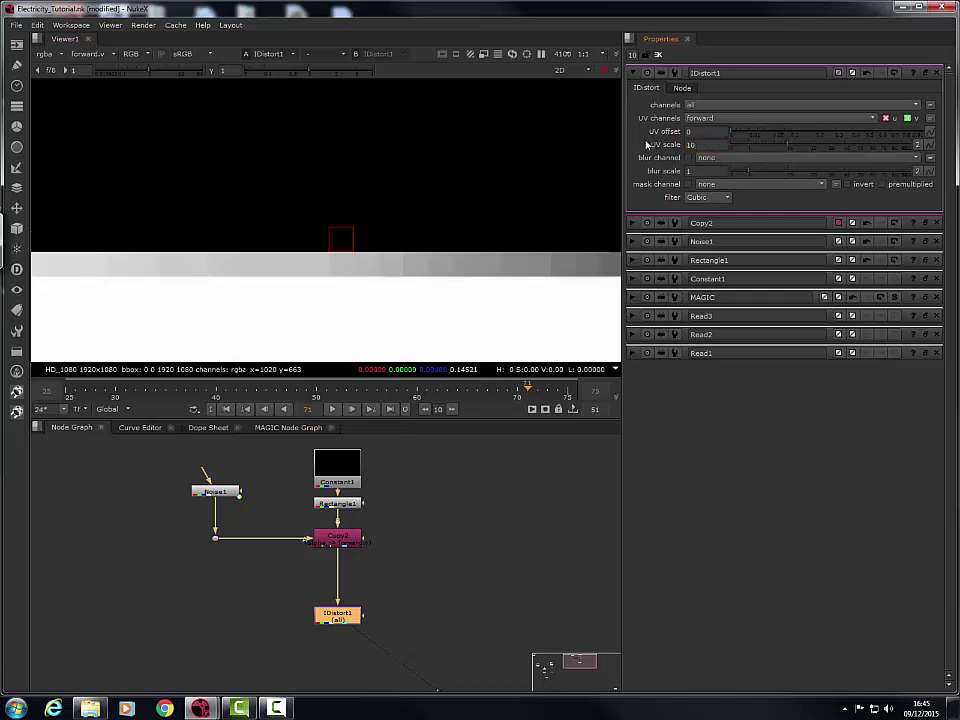
Step: Sample pixels at the white strip's upper edge, then play the distorted strip with the full frame in view
{"action": "left_click", "coordinate": [341, 264], "text": "ctrl"}
{"action": "left_click", "coordinate": [340, 241], "text": "ctrl"}
{"action": "key", "text": "f"}
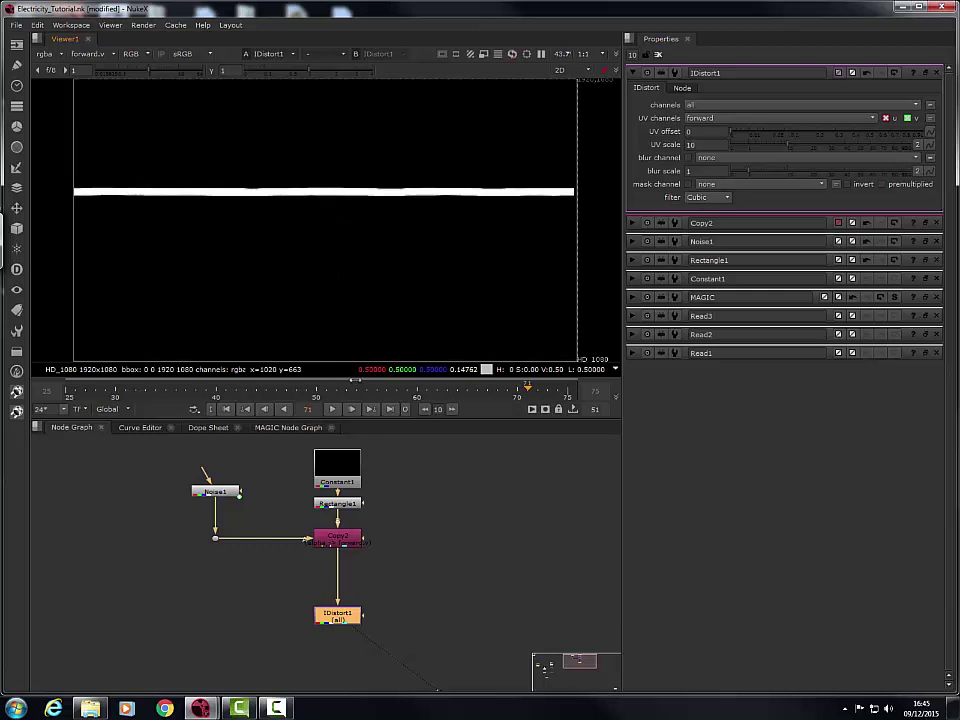
{"action": "left_click", "coordinate": [333, 409]}
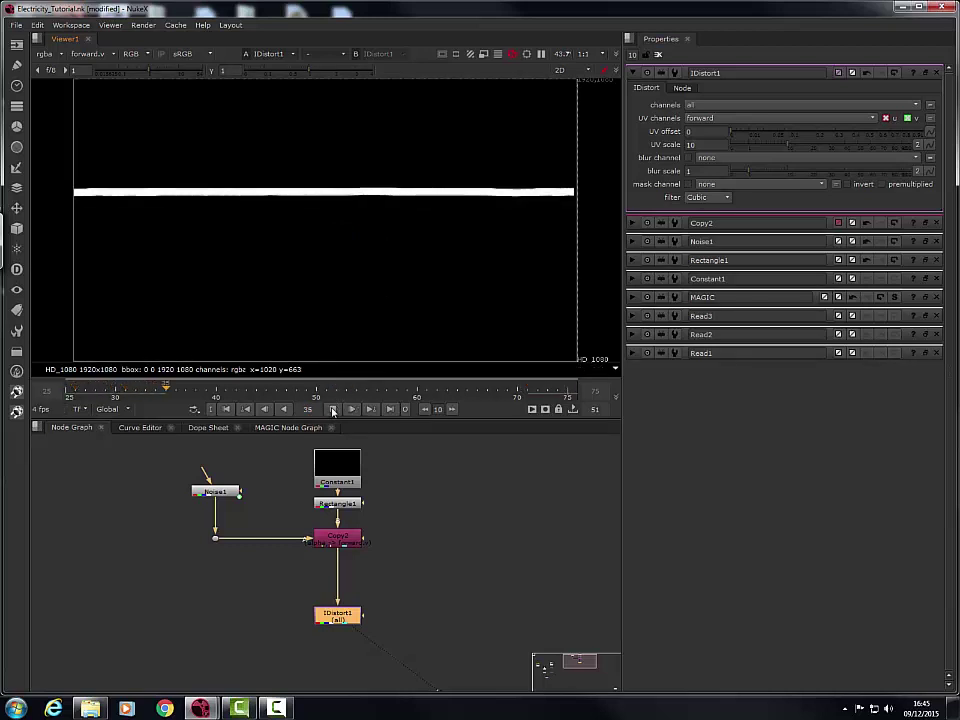
{"action": "left_click", "coordinate": [333, 409]}
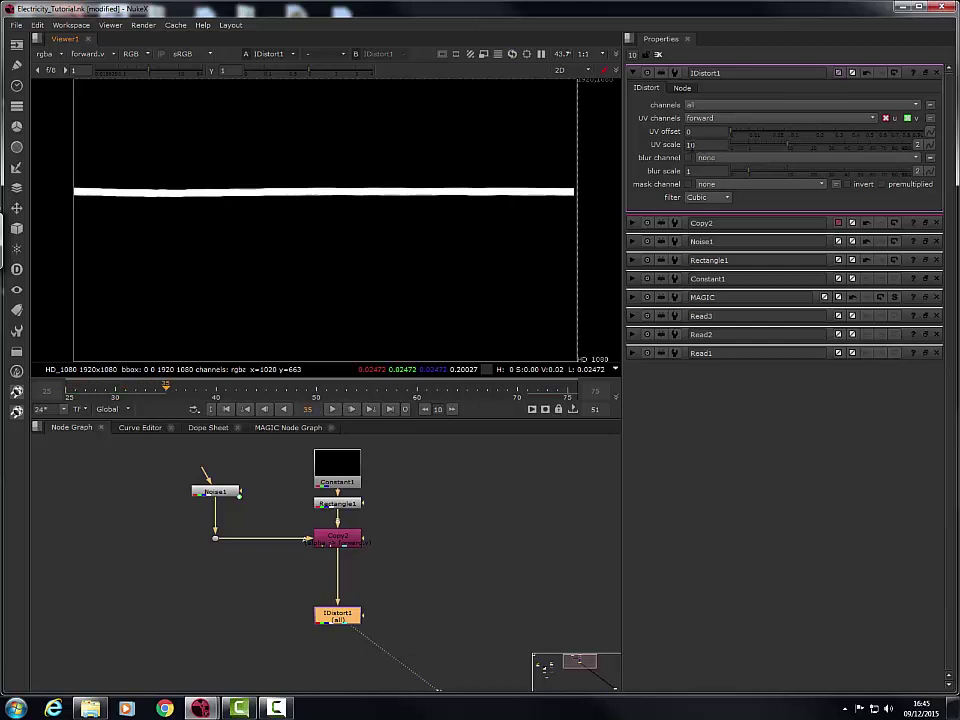
Step: Try an IDistort UV scale of 100, then step it in hundreds up to 500
{"action": "left_click", "coordinate": [706, 145]}
{"action": "type", "text": "100"}
{"action": "key", "text": "Return"}
{"action": "left_click", "coordinate": [718, 143]}
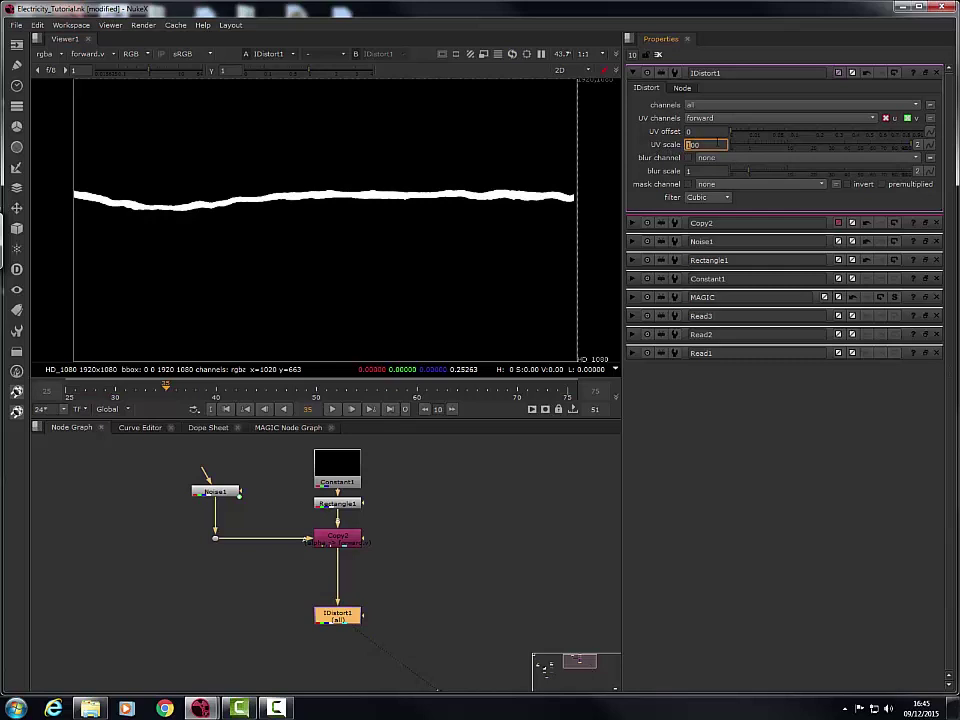
{"action": "key", "text": "Up"}
{"action": "key", "text": "Up"}
{"action": "key", "text": "Up"}
{"action": "key", "text": "Up"}
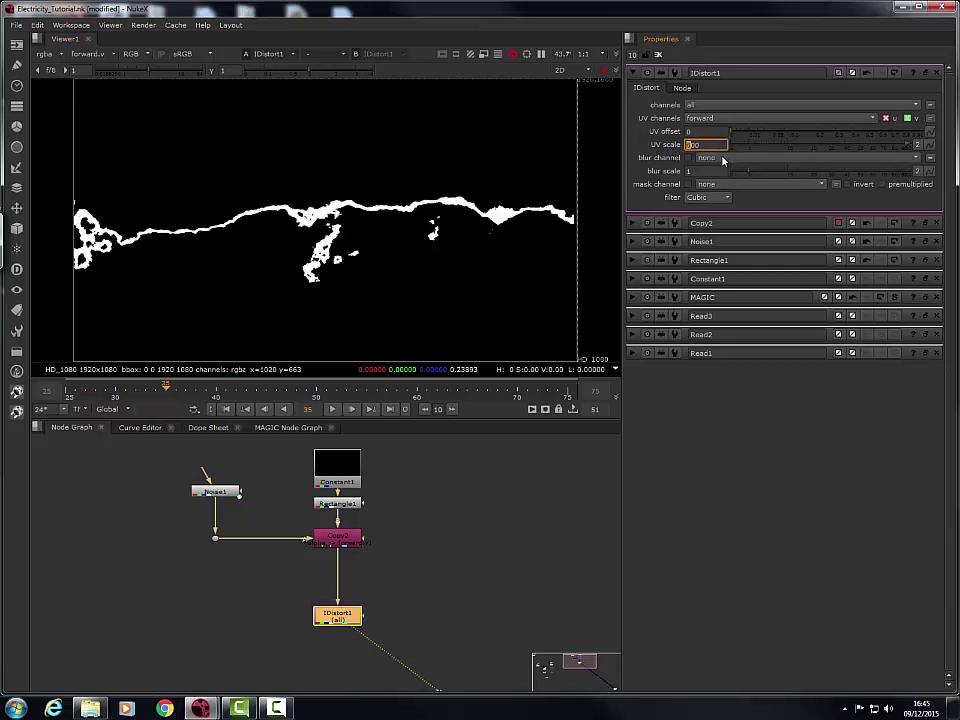
{"action": "key", "text": "Down"}
{"action": "key", "text": "Down"}
{"action": "key", "text": "Up"}
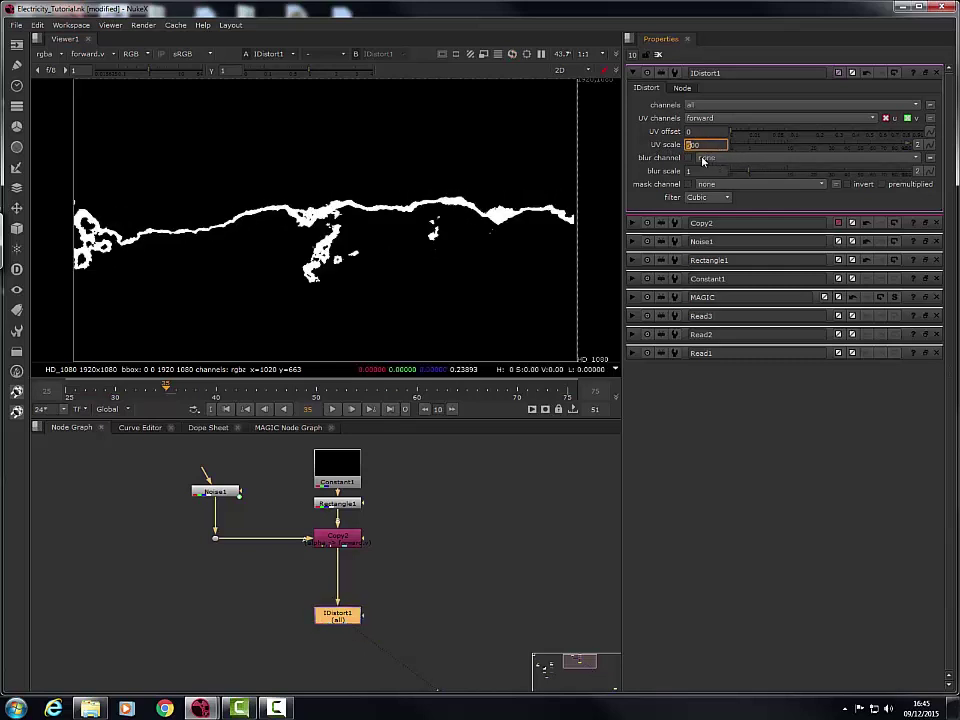
Step: Set the IDistort UV scale to 450 while the animation plays, then stop playback
{"action": "left_click", "coordinate": [332, 409]}
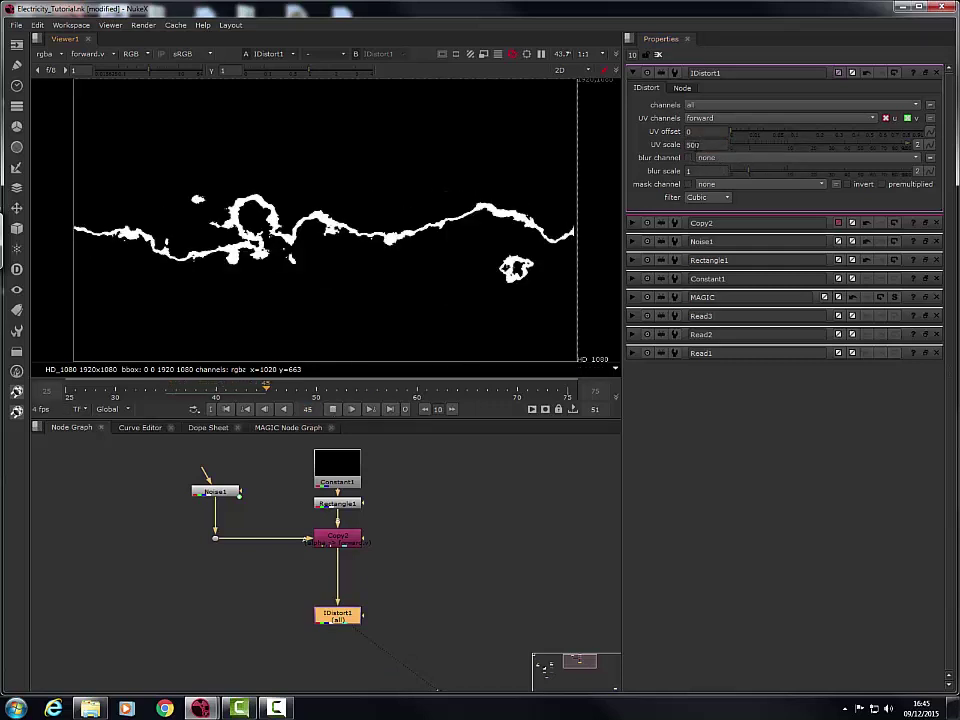
{"action": "left_click_drag", "start_coordinate": [706, 145], "coordinate": [686, 147]}
{"action": "type", "text": "45"}
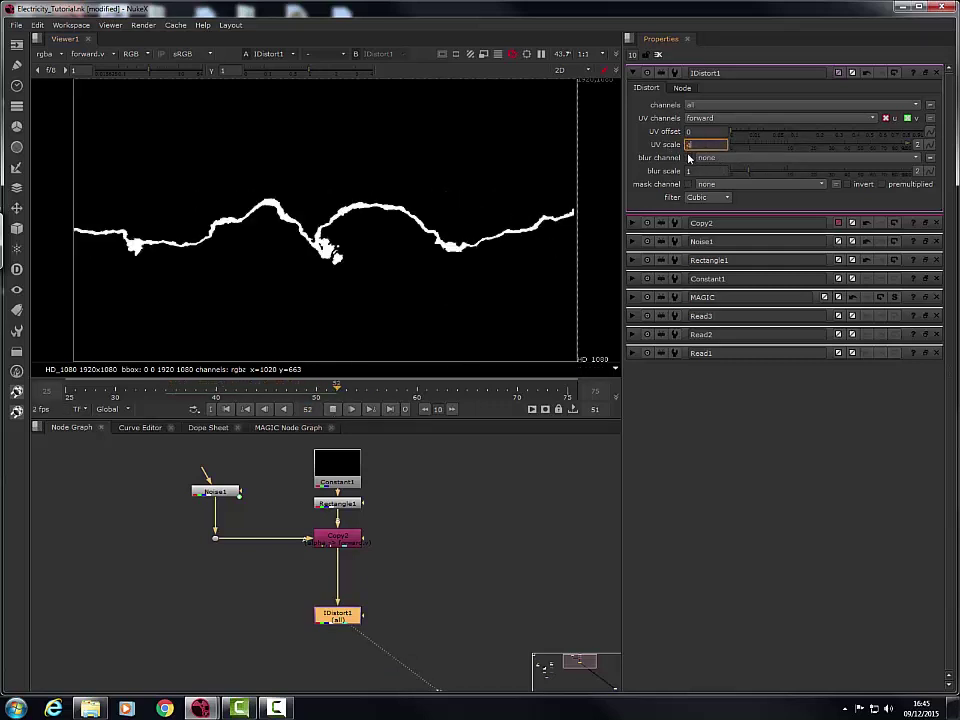
{"action": "type", "text": "0"}
{"action": "key", "text": "Return"}
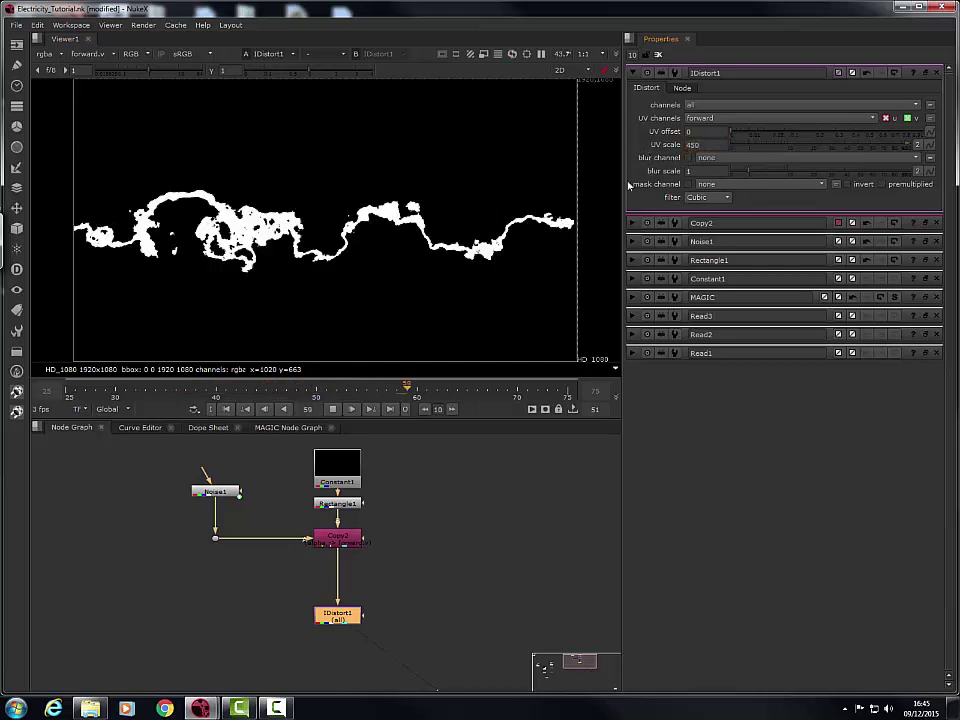
{"action": "left_click", "coordinate": [336, 409]}
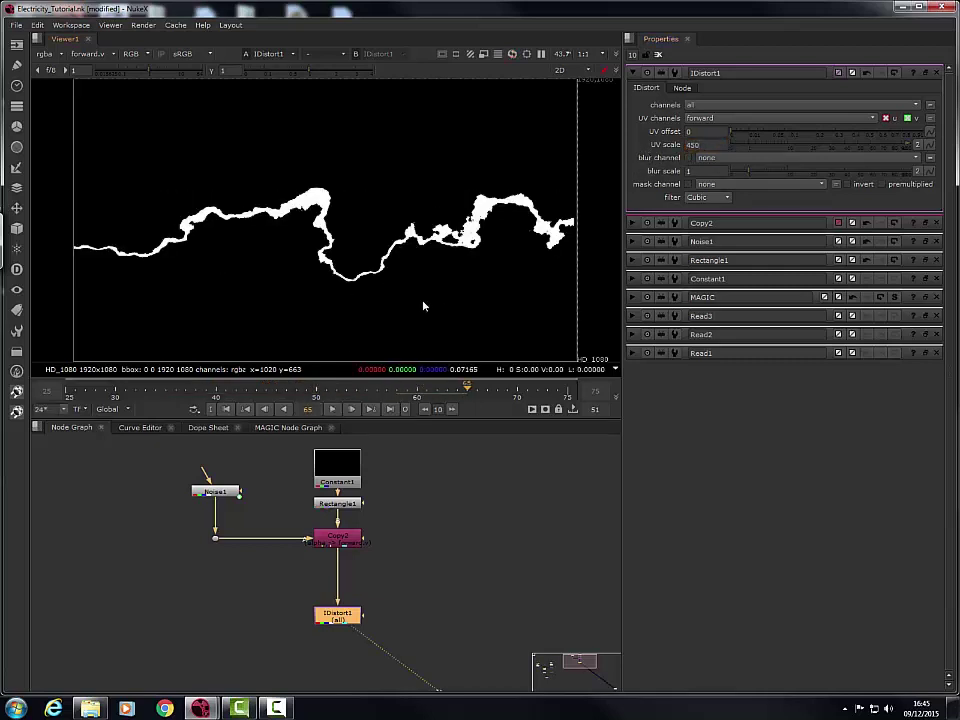
Step: Play and scrub through the animation to examine the distorted strip and the stray fragments breaking off it
{"action": "left_click_drag", "start_coordinate": [468, 388], "coordinate": [326, 391]}
{"action": "key", "text": "l"}
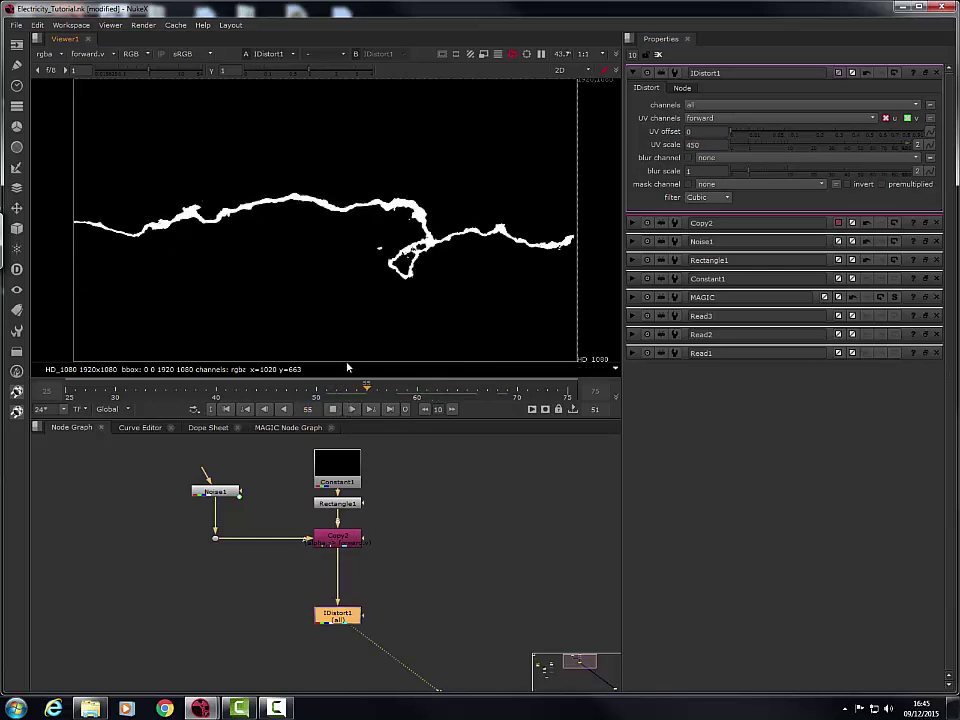
{"action": "key", "text": "k"}
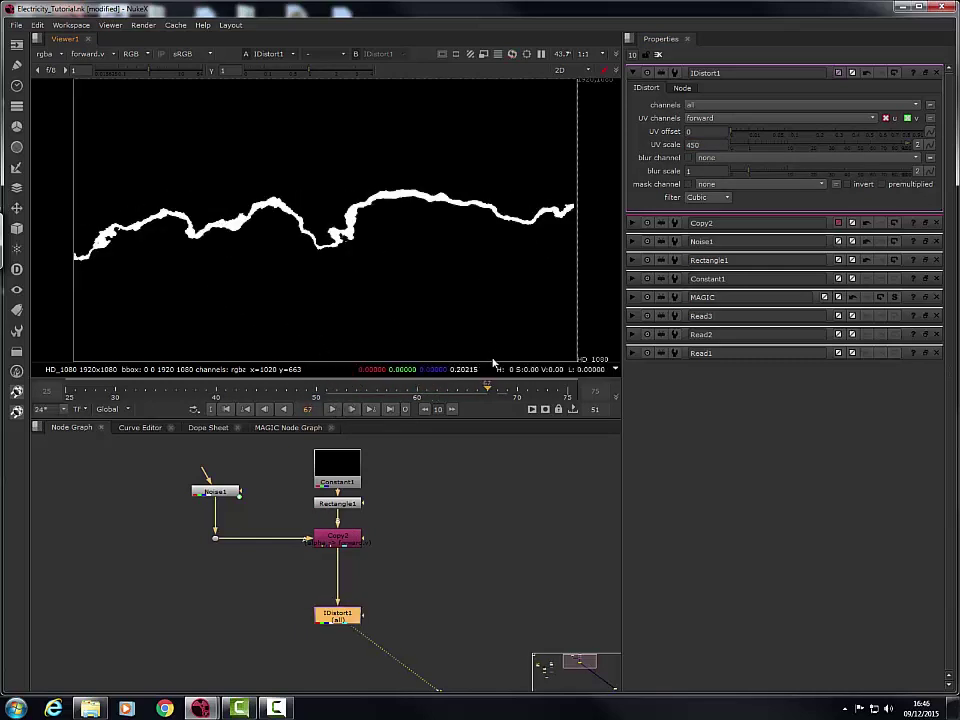
{"action": "left_click_drag", "start_coordinate": [487, 389], "coordinate": [524, 388]}
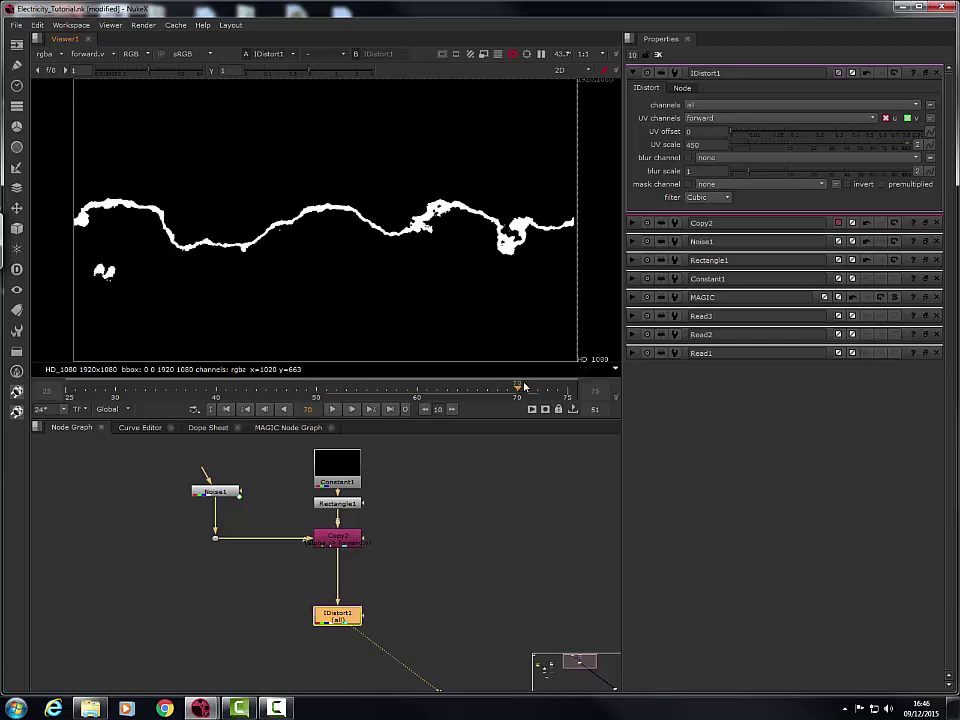
{"action": "left_click_drag", "start_coordinate": [138, 254], "coordinate": [67, 296]}
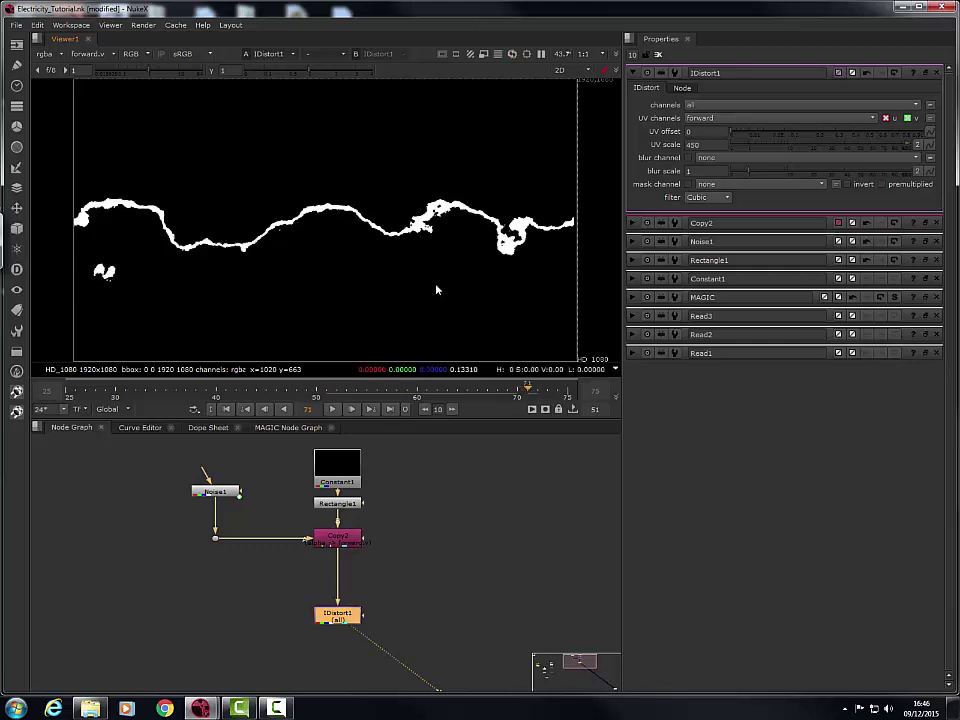
{"action": "left_click_drag", "start_coordinate": [402, 389], "coordinate": [430, 396]}
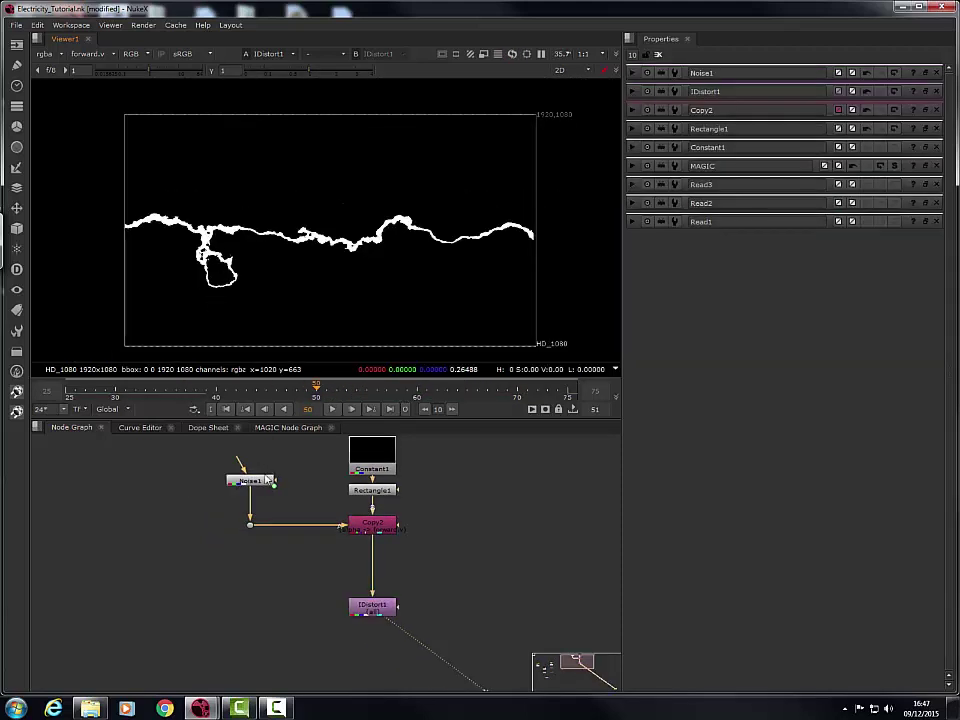
Step: Examine the bright areas in the Noise node's output, then return the viewer to the IDistort result
{"action": "left_click", "coordinate": [254, 481]}
{"action": "key", "text": "1"}
{"action": "left_click", "coordinate": [254, 467]}
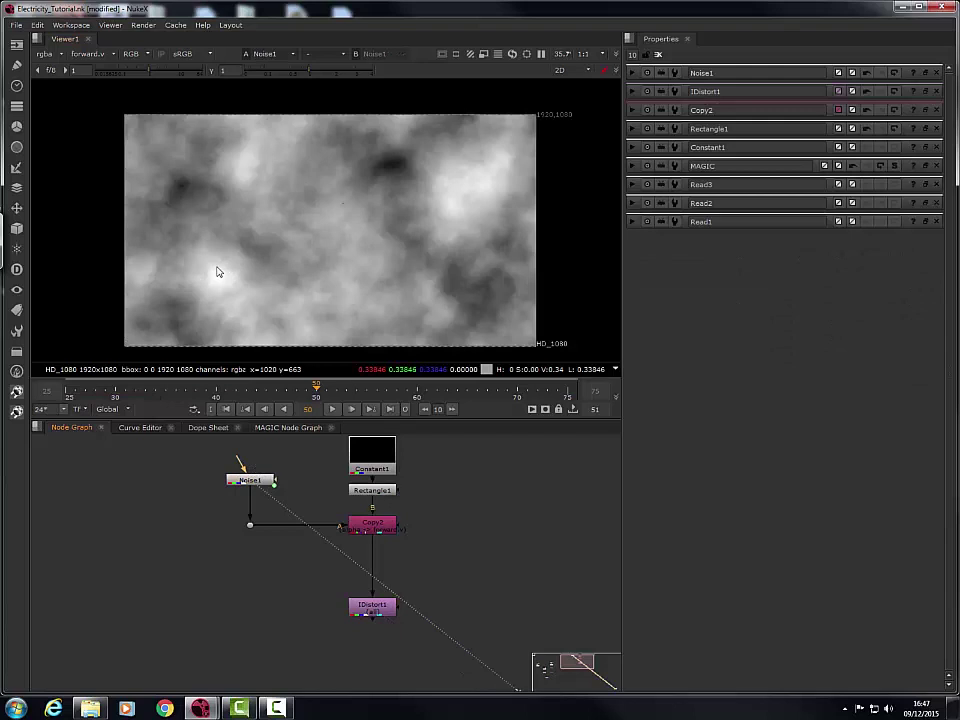
{"action": "left_click_drag", "start_coordinate": [193, 257], "coordinate": [266, 290]}
{"action": "left_click", "coordinate": [374, 605]}
{"action": "key", "text": "1"}
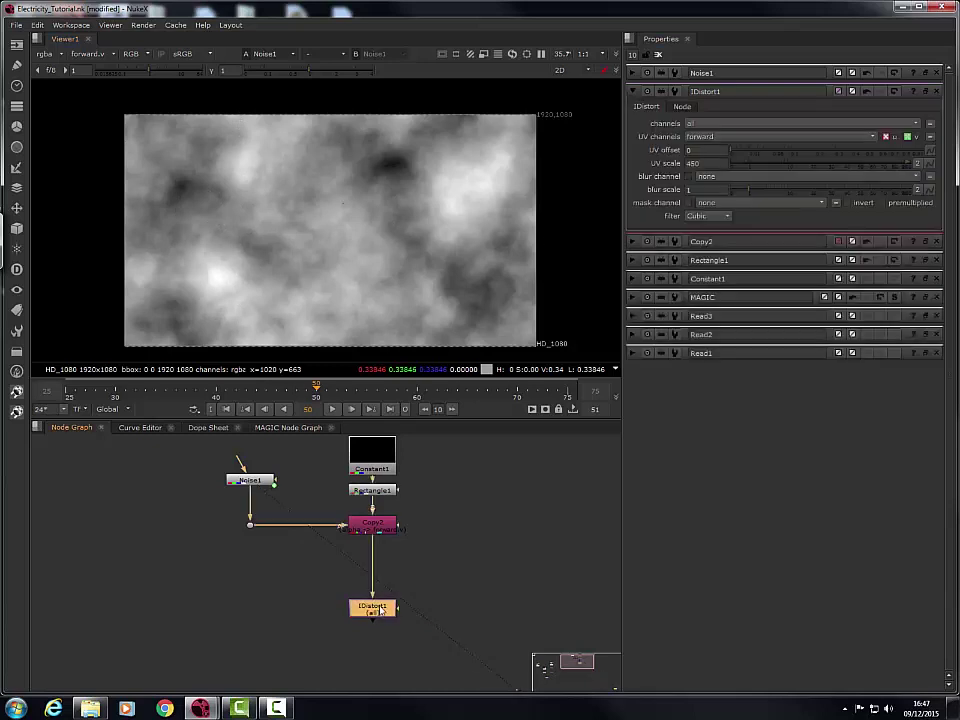
{"action": "left_click", "coordinate": [413, 609]}
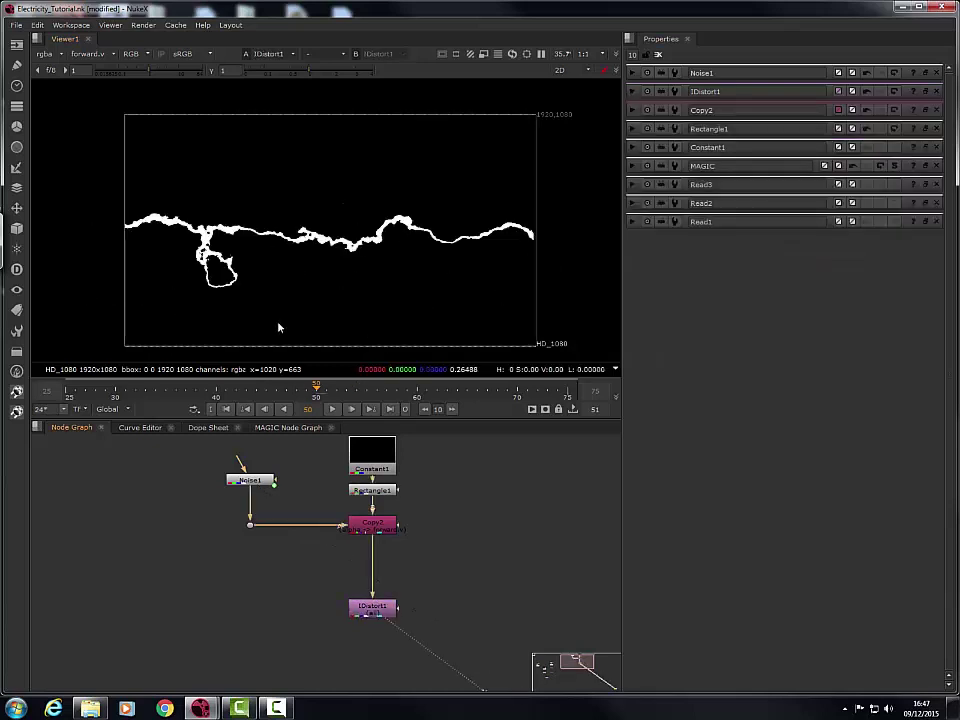
Step: Play the electricity animation and scrub to frame 59 to inspect the clumped distortion
{"action": "left_click", "coordinate": [332, 409]}
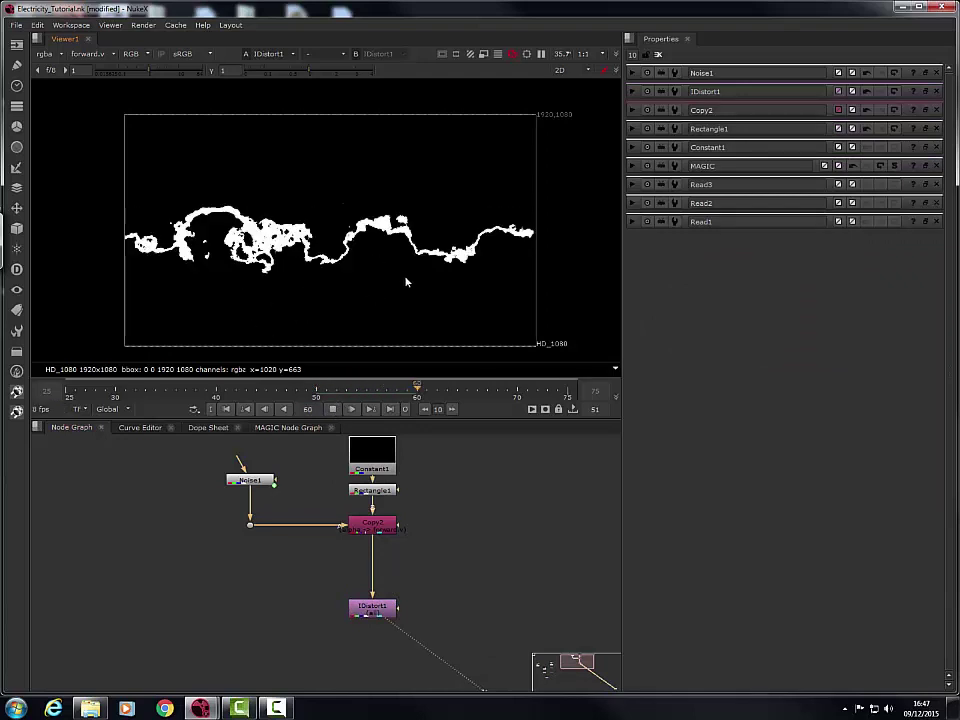
{"action": "left_click", "coordinate": [333, 409]}
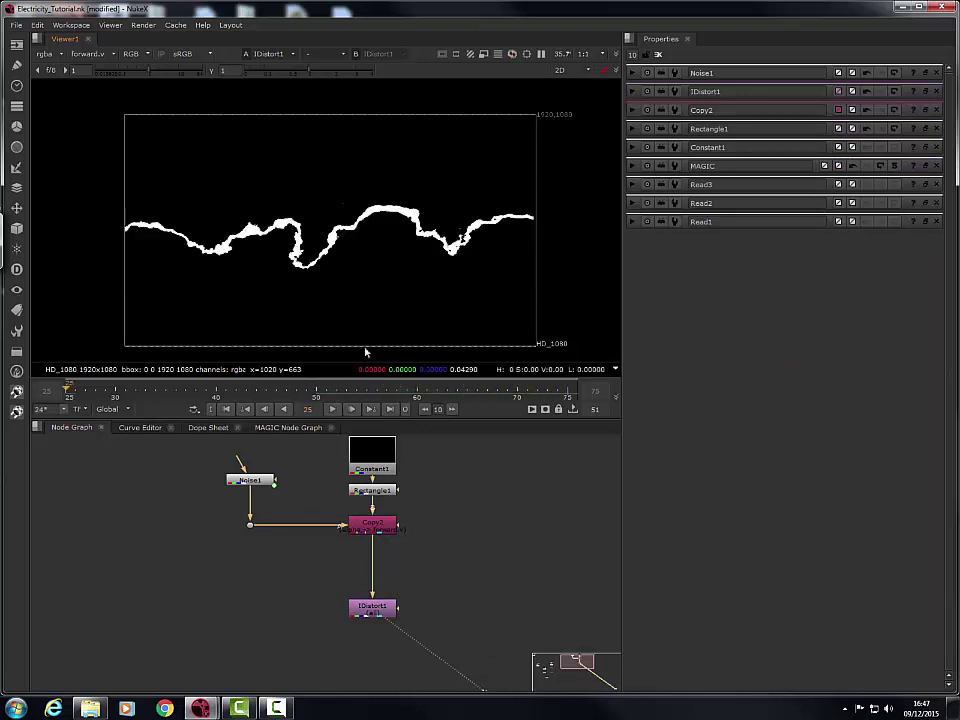
{"action": "left_click", "coordinate": [357, 392]}
{"action": "left_click_drag", "start_coordinate": [357, 392], "coordinate": [406, 392]}
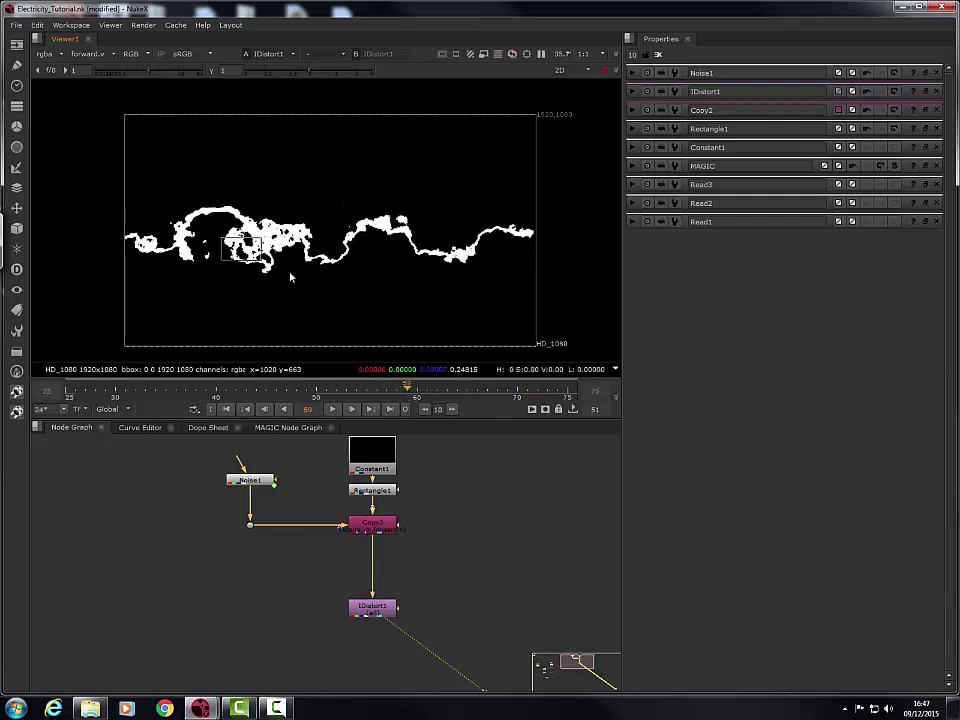
Step: Insert a Crop node directly after Noise1 and show its output in the viewer
{"action": "double_click", "coordinate": [261, 477]}
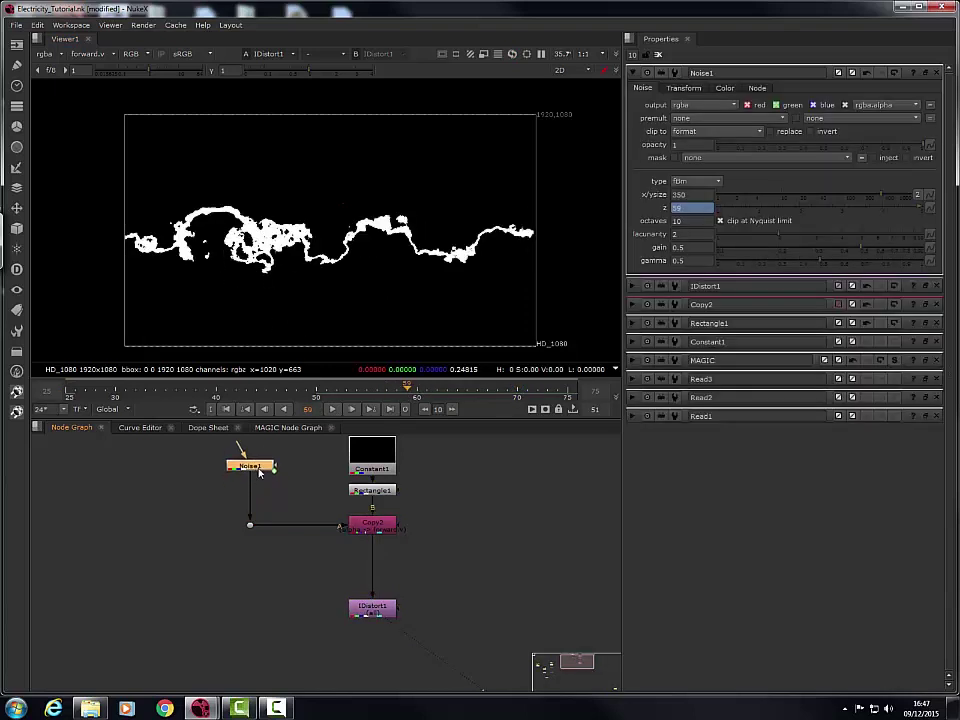
{"action": "key", "text": "Tab"}
{"action": "type", "text": "crop"}
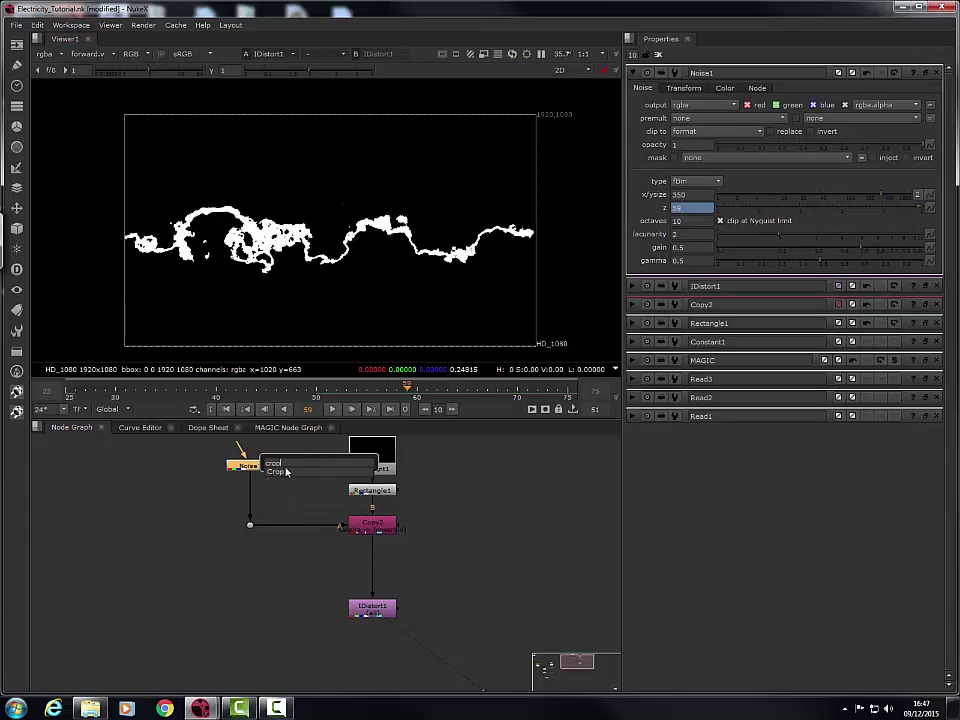
{"action": "left_click", "coordinate": [288, 474]}
{"action": "key", "text": "Tab"}
{"action": "type", "text": "crop"}
{"action": "key", "text": "Return"}
{"action": "key", "text": "1"}
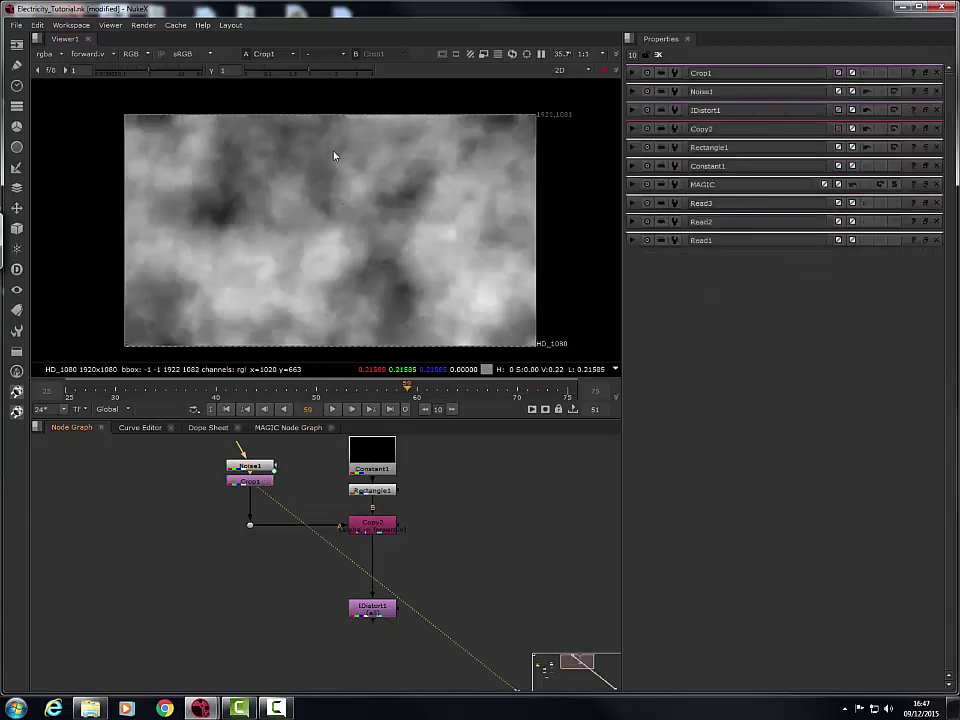
Step: Lower the Crop box's upper edge to about 2.6, keeping only a thin full-width strip at the frame's base
{"action": "left_click", "coordinate": [256, 484]}
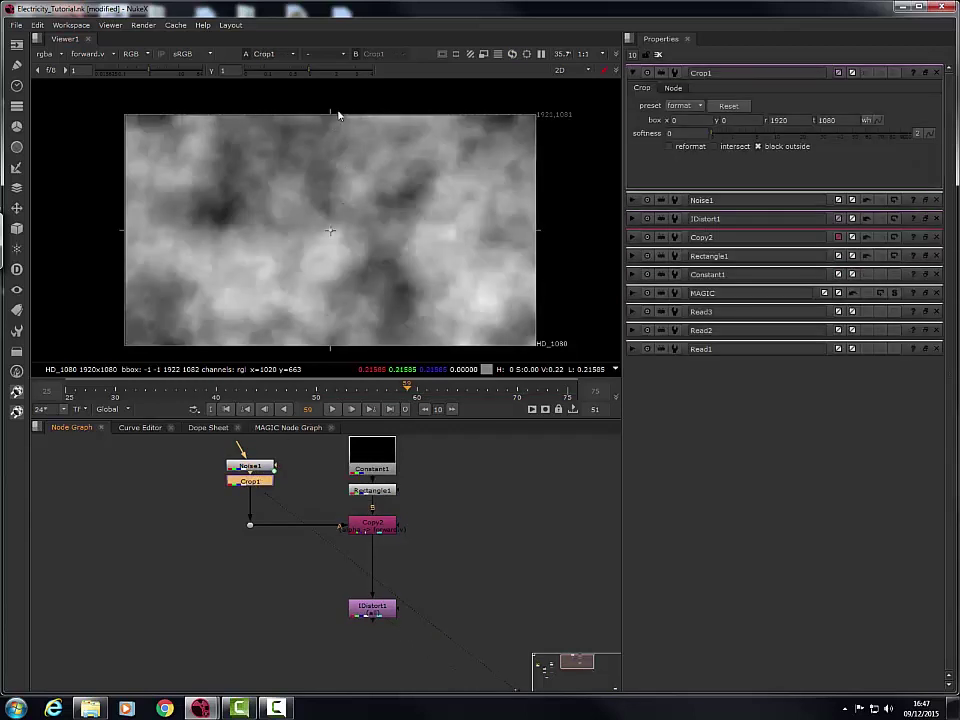
{"action": "left_click_drag", "start_coordinate": [338, 116], "coordinate": [328, 343]}
{"action": "middle_click_drag", "start_coordinate": [350, 335], "coordinate": [397, 307], "text": "alt"}
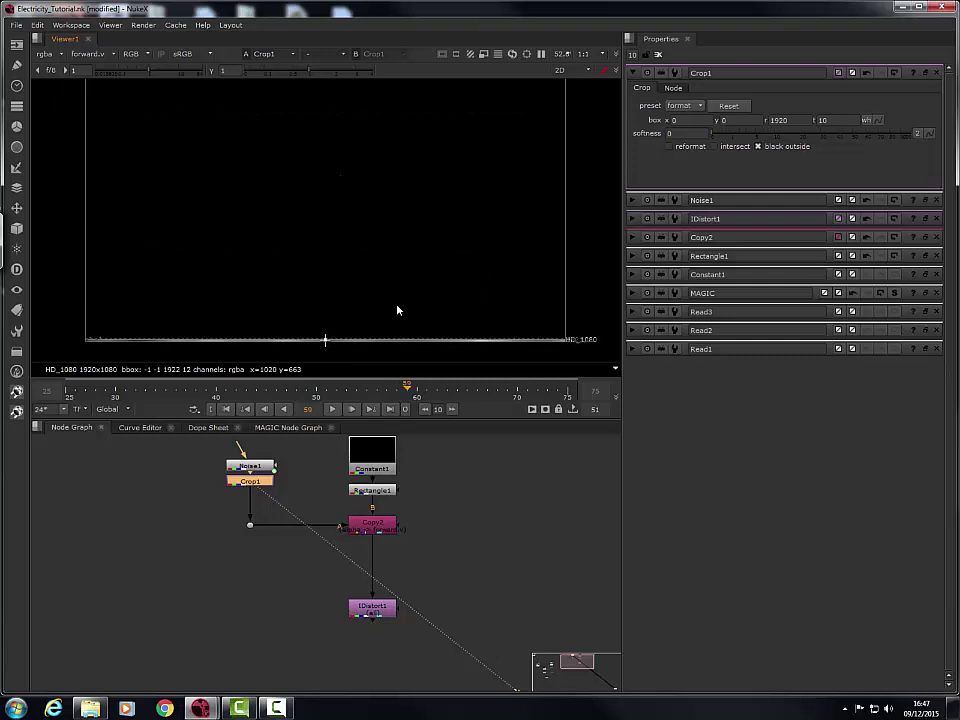
{"action": "scroll", "coordinate": [397, 310], "scroll_direction": "up", "scroll_amount": 3}
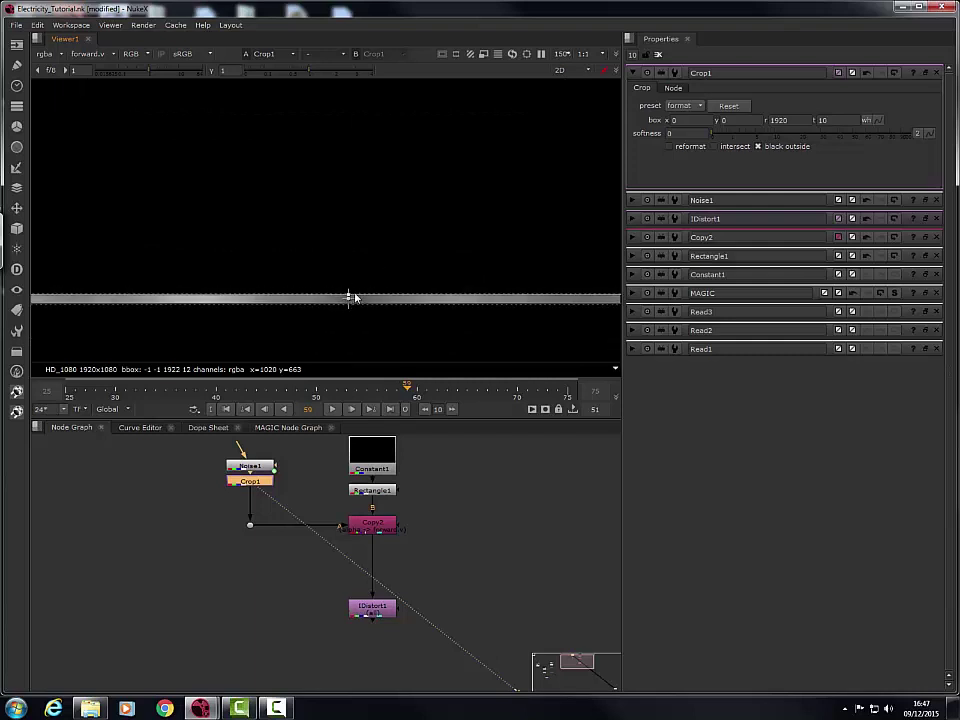
{"action": "scroll", "coordinate": [352, 297], "scroll_direction": "up", "scroll_amount": 5}
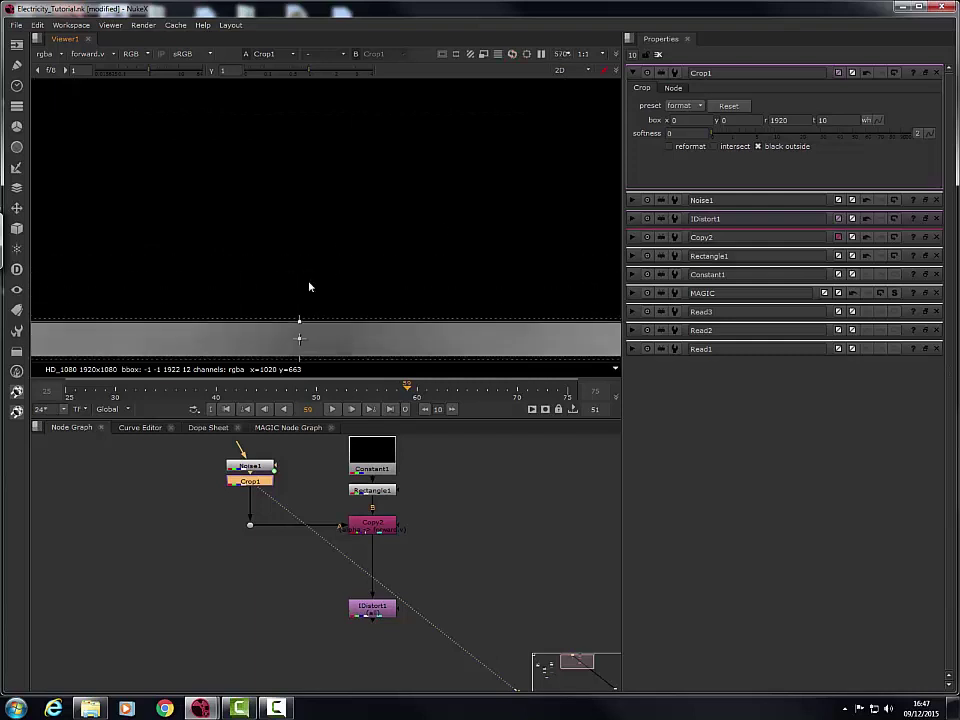
{"action": "middle_click_drag", "start_coordinate": [316, 317], "coordinate": [325, 264]}
{"action": "left_click_drag", "start_coordinate": [308, 268], "coordinate": [310, 297]}
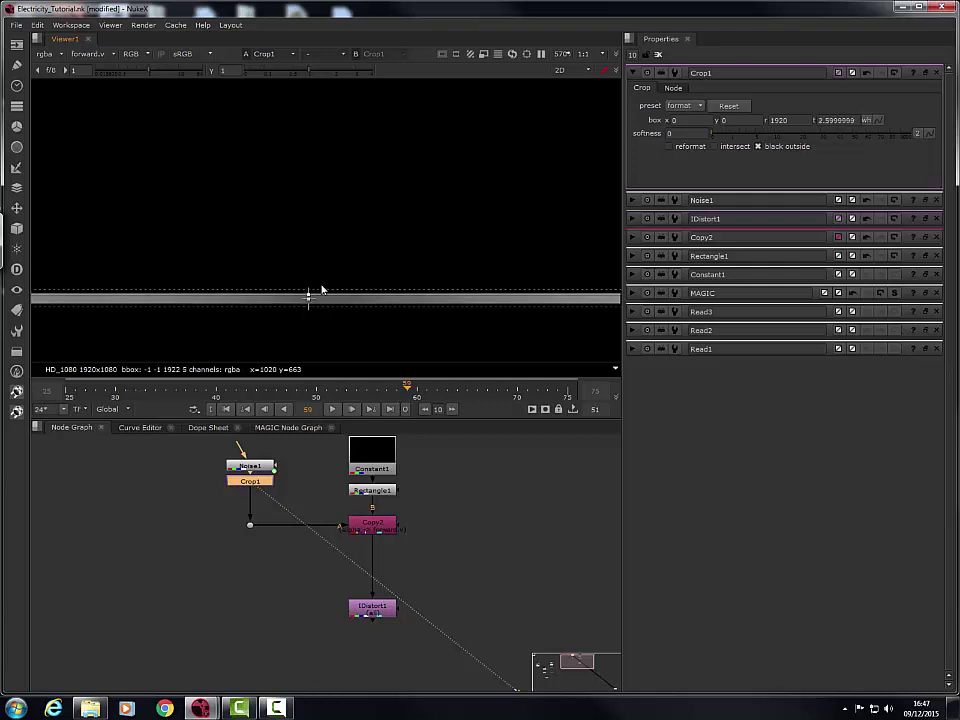
Step: Examine the thin cropped strip along the frame's lower edge, up close and across its full width
{"action": "middle_click_drag", "start_coordinate": [284, 297], "coordinate": [463, 244]}
{"action": "scroll", "coordinate": [339, 265], "scroll_direction": "down", "scroll_amount": 5}
{"action": "scroll", "coordinate": [339, 266], "scroll_direction": "down", "scroll_amount": 4}
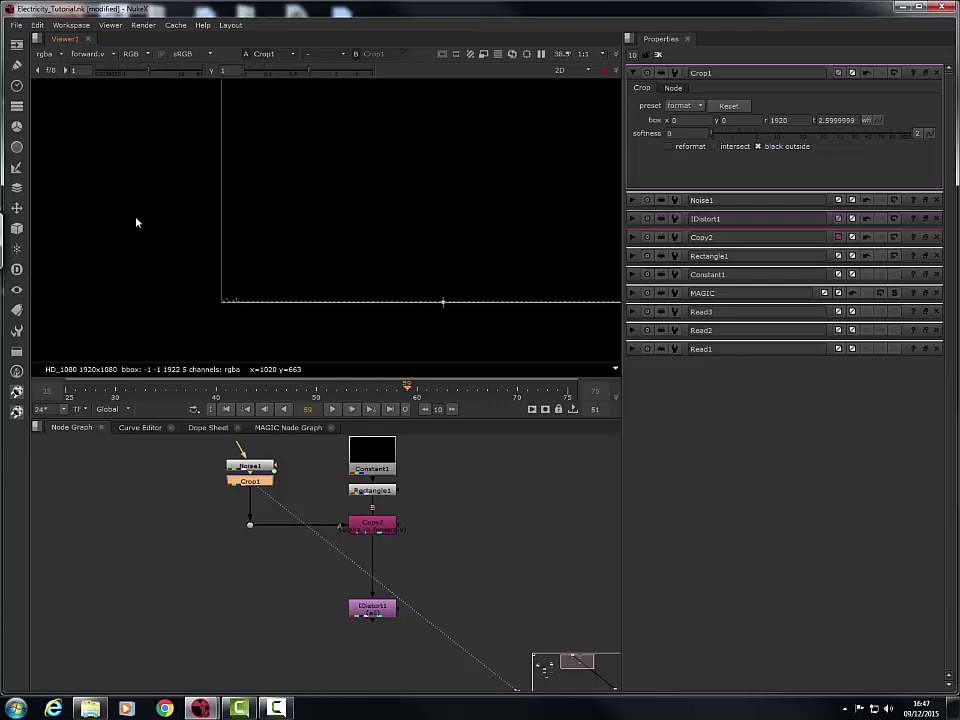
{"action": "middle_click_drag", "start_coordinate": [506, 203], "coordinate": [366, 218]}
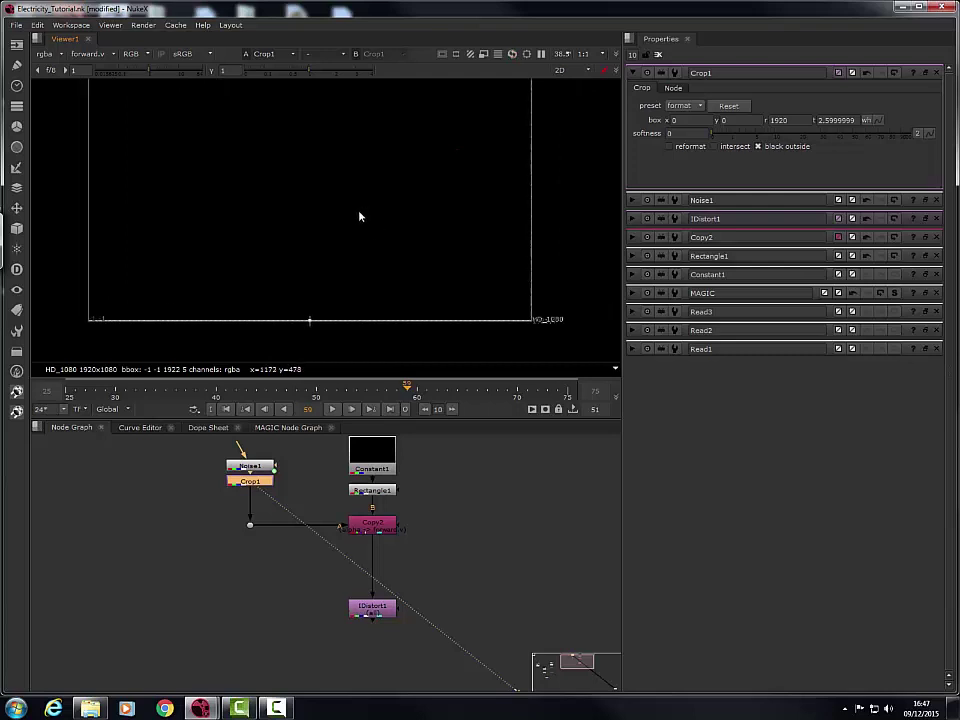
{"action": "key", "text": "f"}
{"action": "middle_click_drag", "start_coordinate": [329, 360], "coordinate": [325, 259]}
{"action": "scroll", "coordinate": [322, 266], "scroll_direction": "up", "scroll_amount": 14}
{"action": "middle_click_drag", "start_coordinate": [266, 105], "coordinate": [287, 246]}
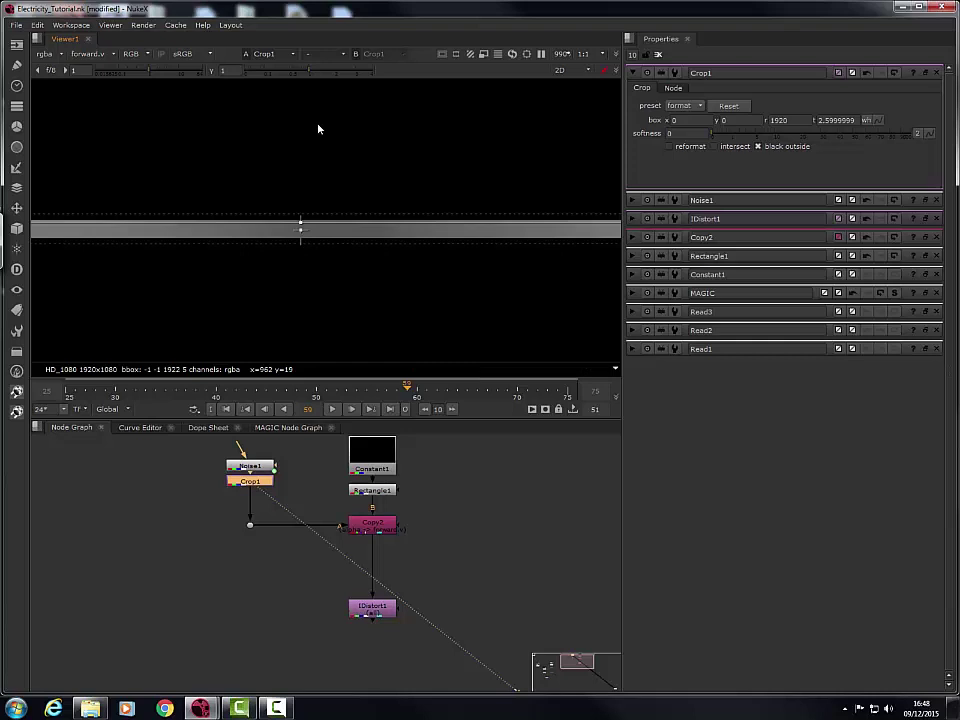
{"action": "middle_click_drag", "start_coordinate": [342, 190], "coordinate": [351, 227]}
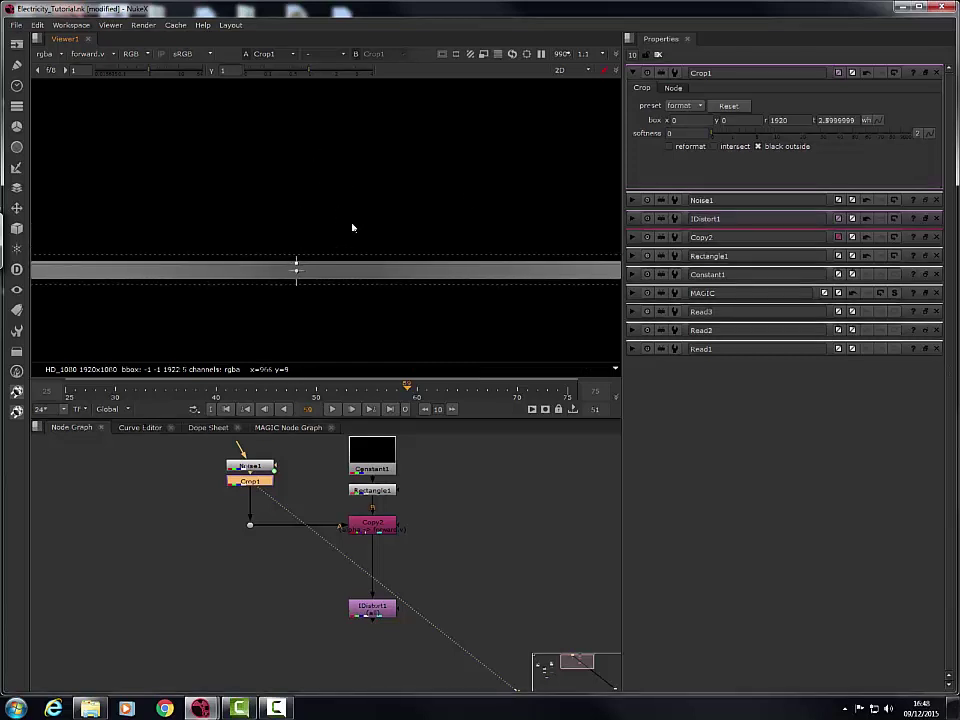
Step: Turn off black outside on the Crop and nudge its box to y about 0.04 and t about 2.56
{"action": "left_click", "coordinate": [758, 146]}
{"action": "scroll", "coordinate": [315, 262], "scroll_direction": "up", "scroll_amount": 3}
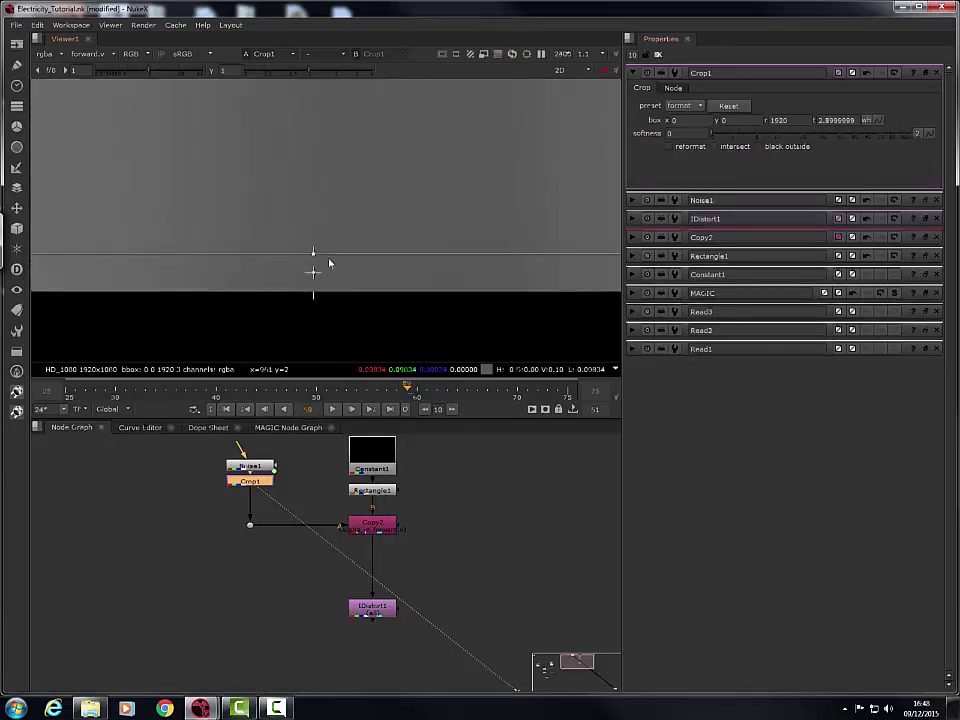
{"action": "left_click_drag", "start_coordinate": [331, 262], "coordinate": [339, 259]}
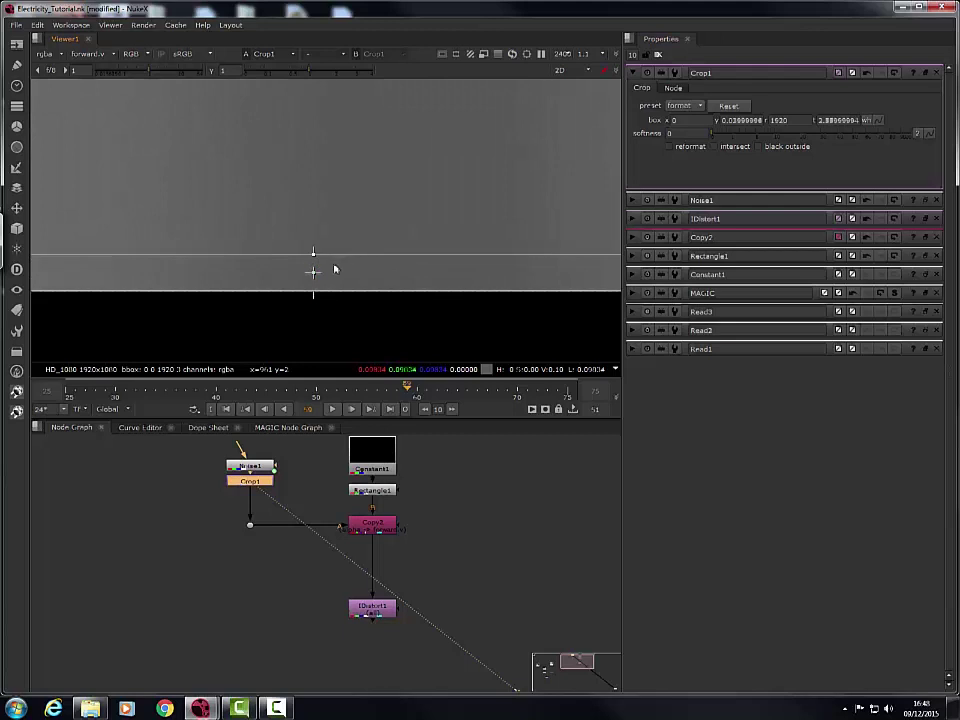
{"action": "scroll", "coordinate": [343, 260], "scroll_direction": "down", "scroll_amount": 2}
{"action": "scroll", "coordinate": [349, 236], "scroll_direction": "down", "scroll_amount": 5}
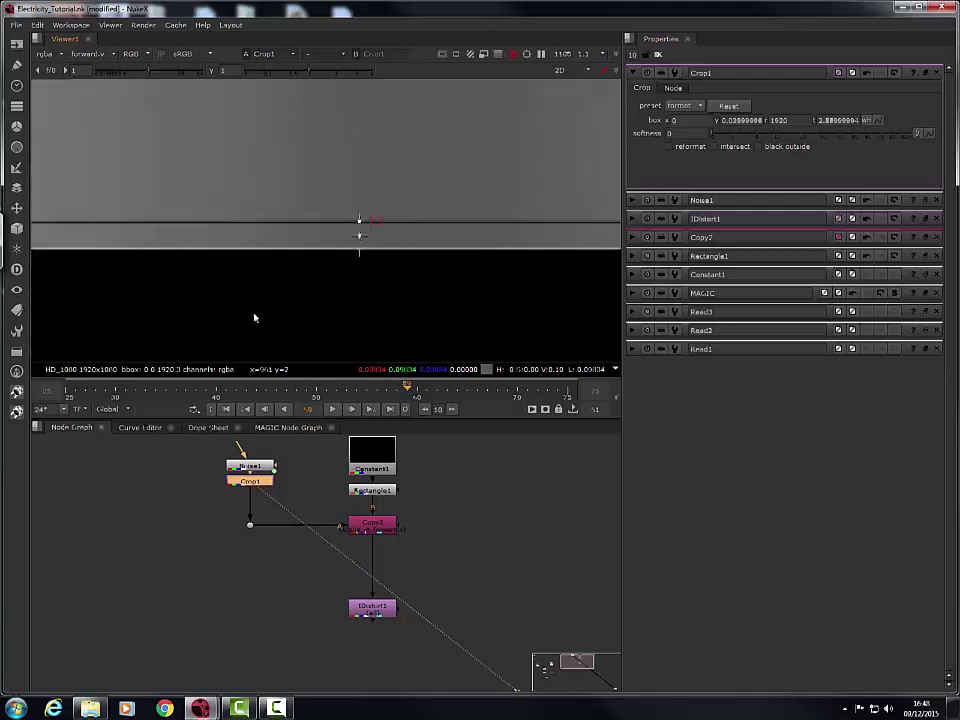
{"action": "scroll", "coordinate": [350, 235], "scroll_direction": "down", "scroll_amount": 4}
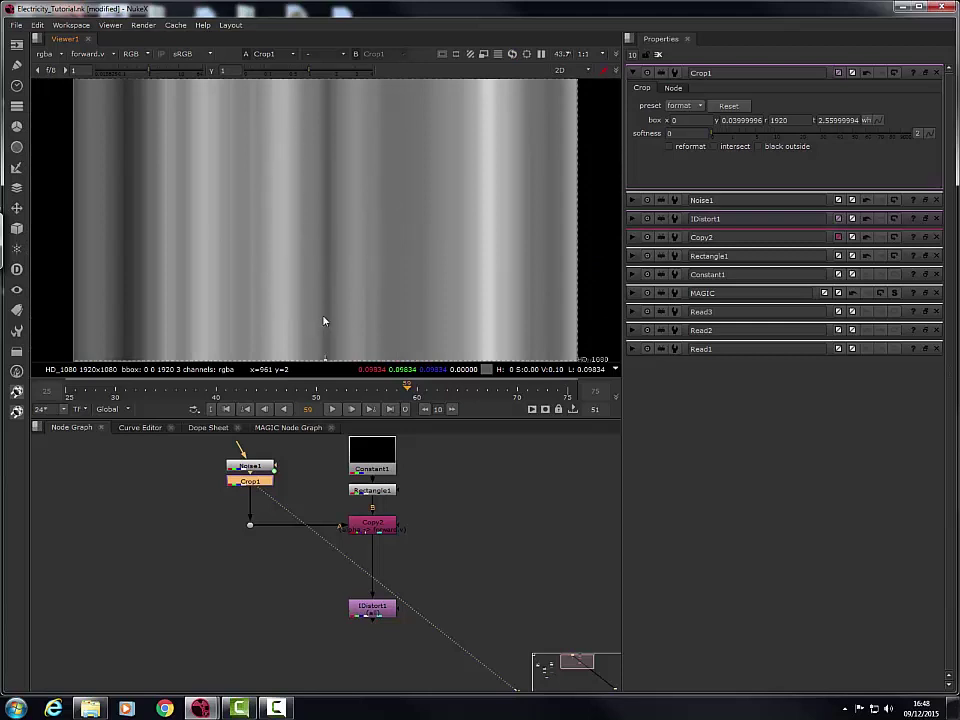
Step: Play the vertically streaked noise from the Crop, then view the Copy2 and IDistort1 outputs
{"action": "left_click", "coordinate": [333, 409]}
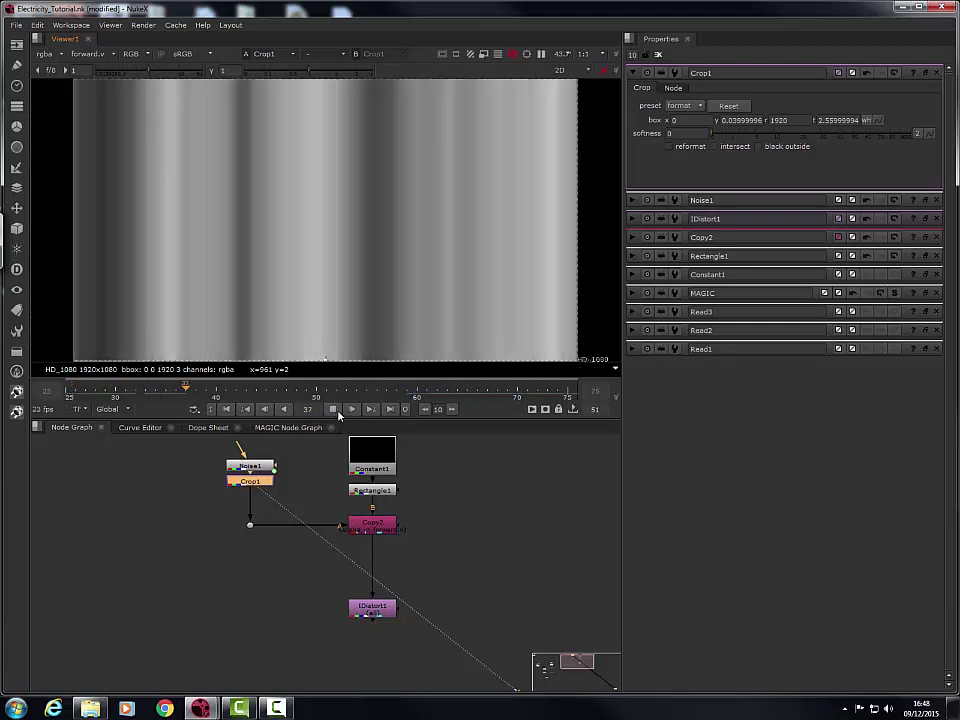
{"action": "left_click", "coordinate": [336, 413]}
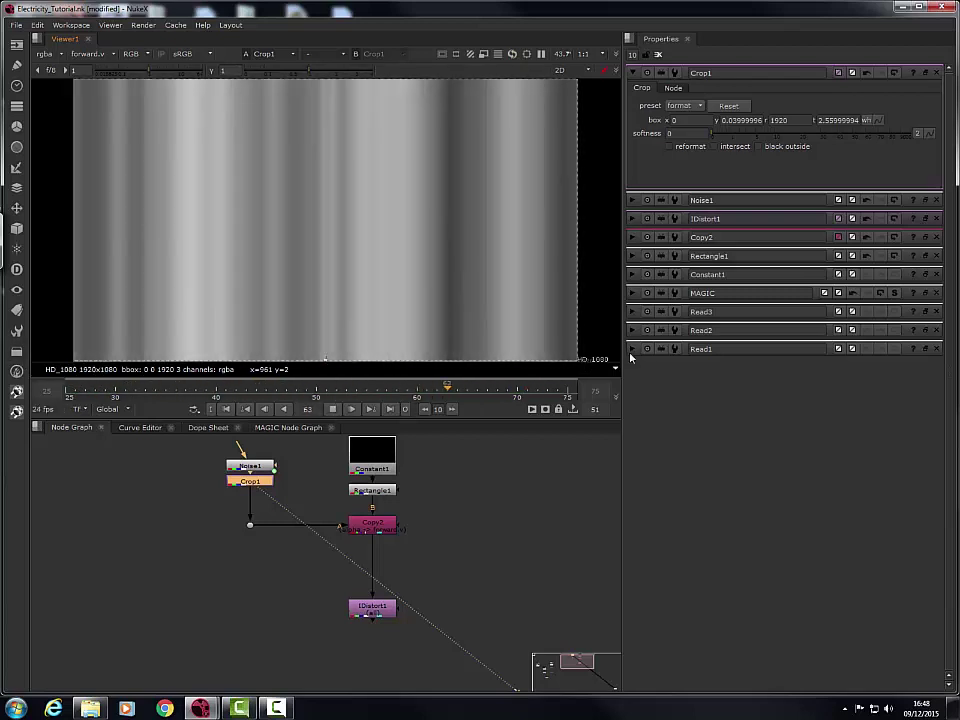
{"action": "left_click", "coordinate": [378, 528]}
{"action": "key", "text": "1"}
{"action": "left_click", "coordinate": [380, 606]}
{"action": "key", "text": "1"}
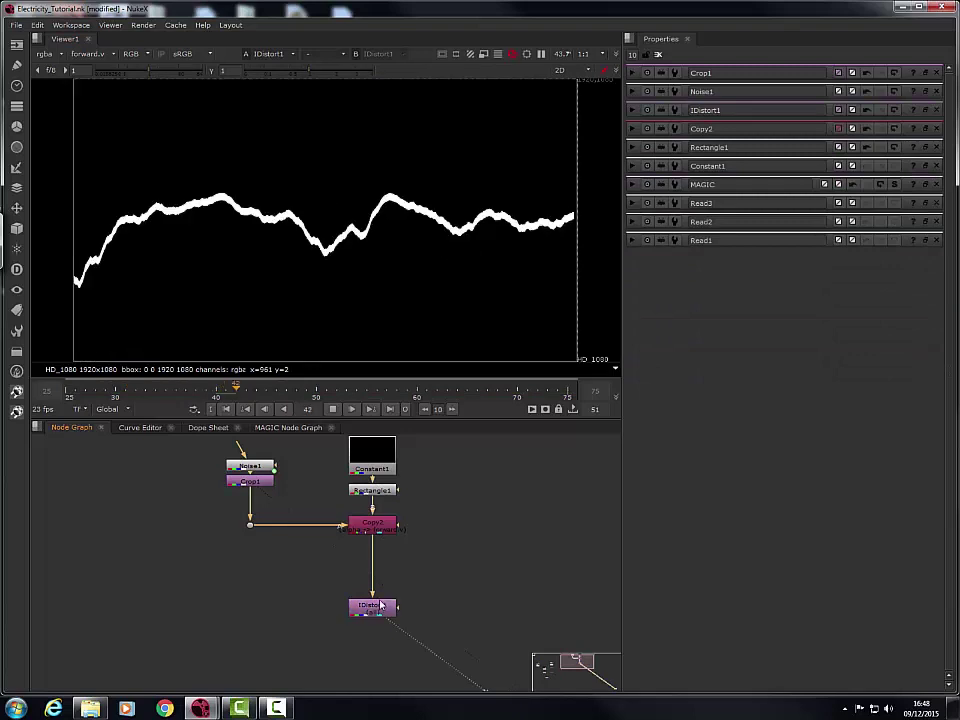
Step: Disable and re-enable Crop1 repeatedly to compare the distorted line with and without it, leaving it enabled
{"action": "double_click", "coordinate": [252, 482]}
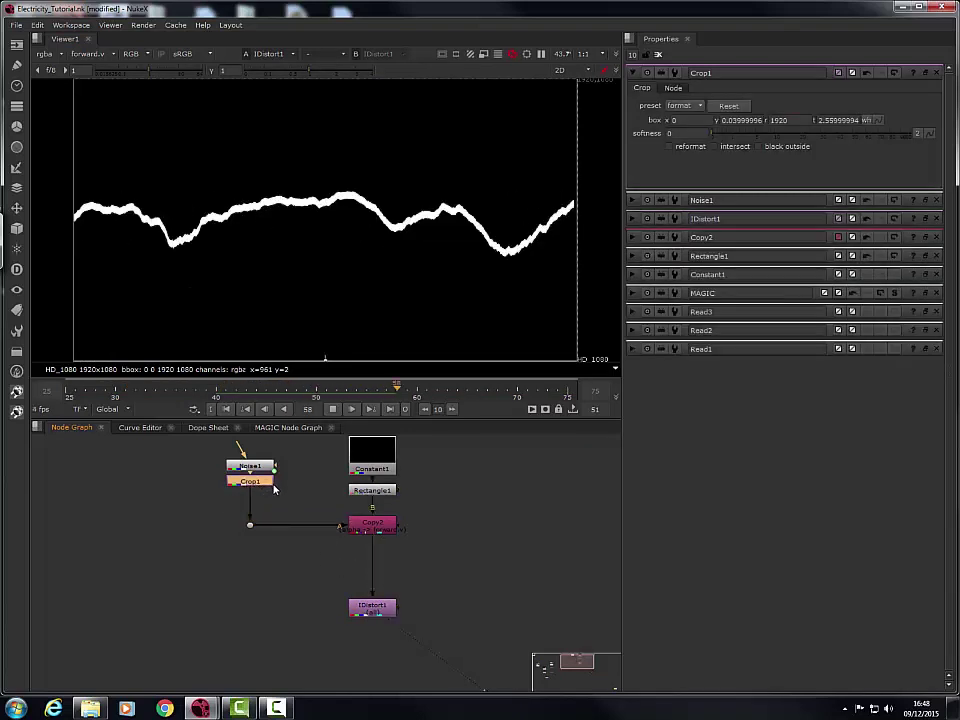
{"action": "key", "text": "d"}
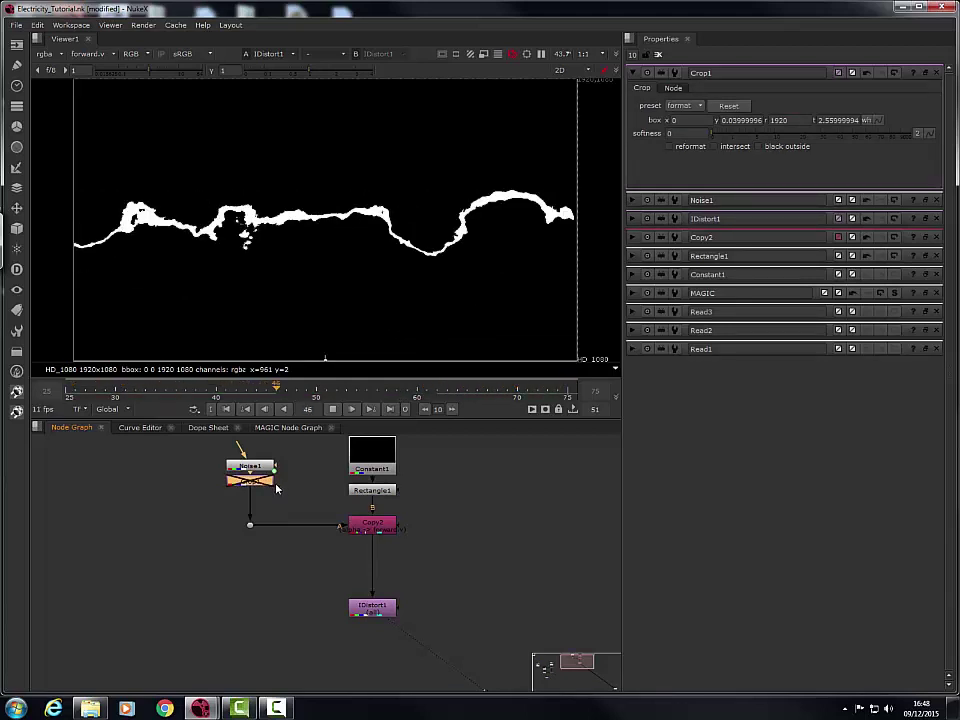
{"action": "key", "text": "d"}
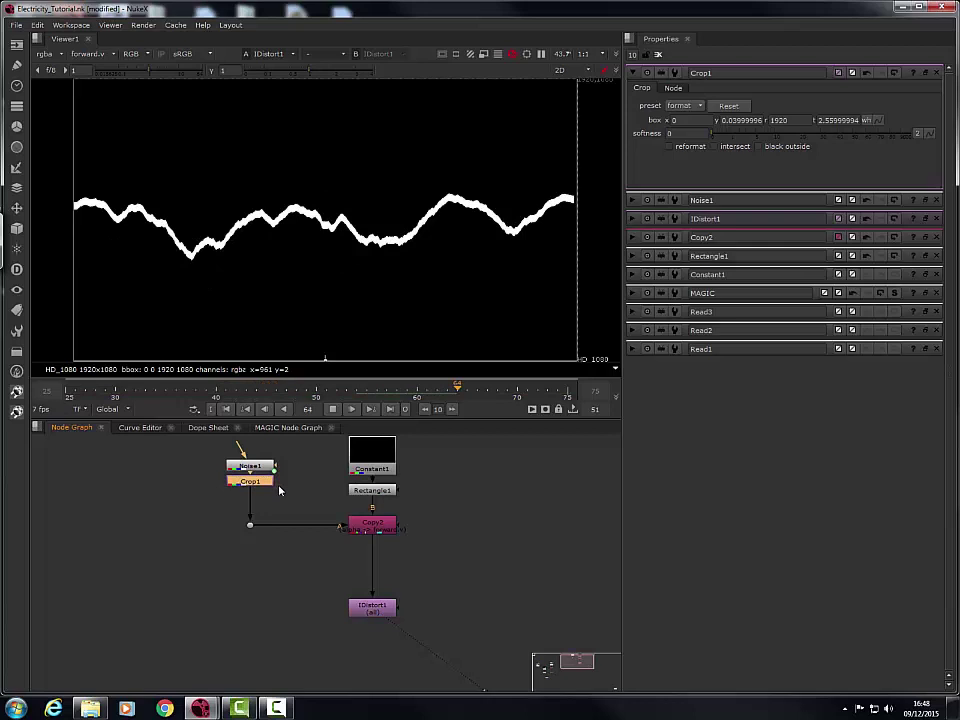
{"action": "key", "text": "d"}
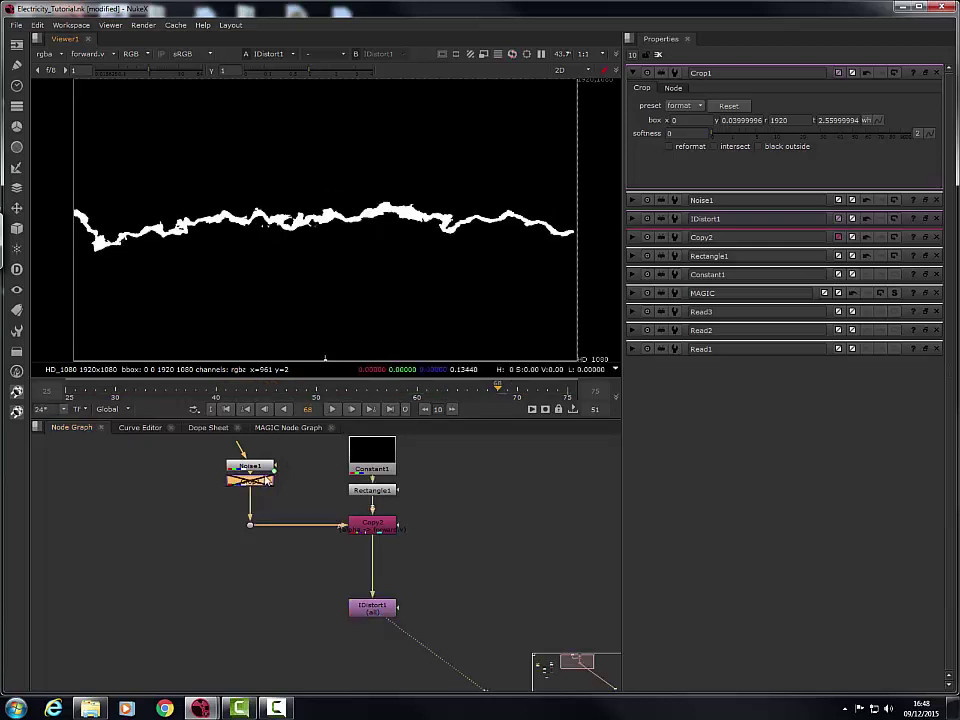
{"action": "key", "text": "d"}
{"action": "key", "text": "d"}
{"action": "key", "text": "d"}
{"action": "key", "text": "d"}
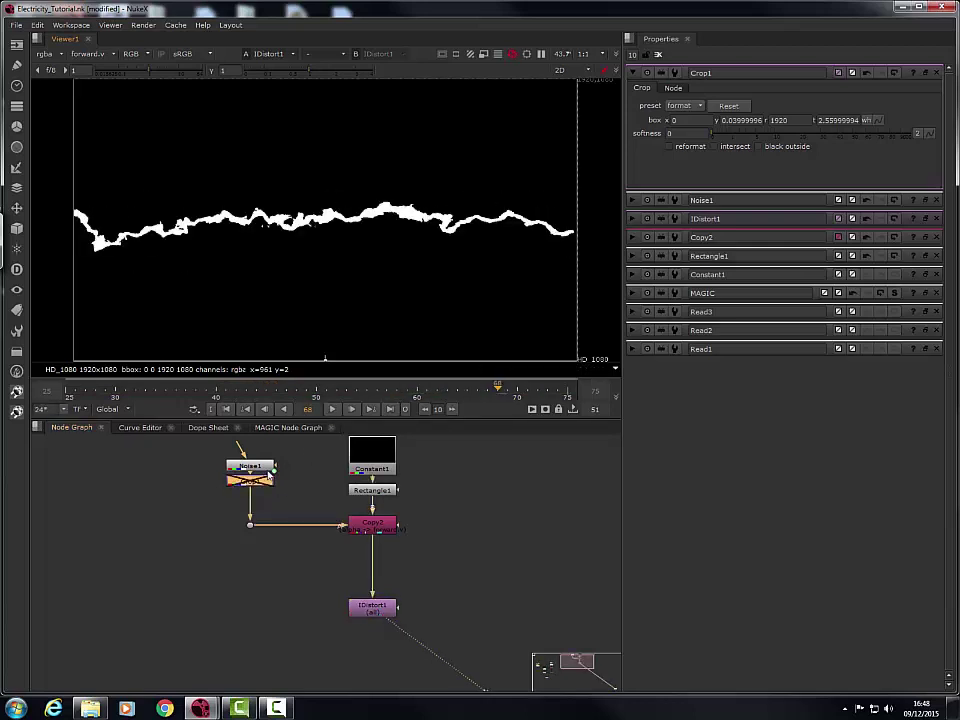
{"action": "key", "text": "d"}
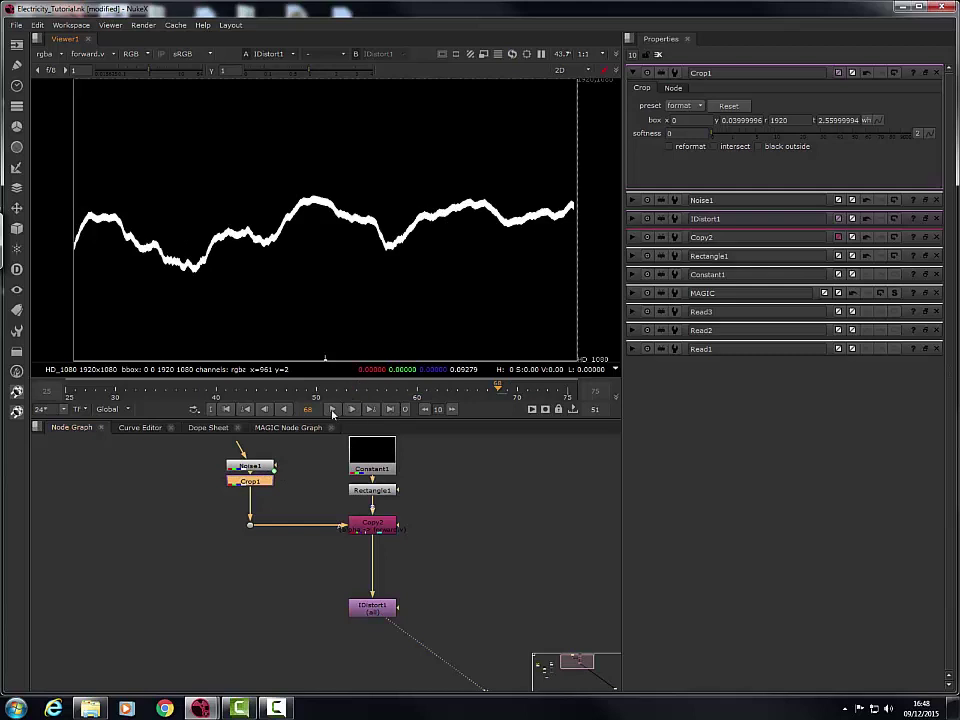
Step: Play the IDistort1 animation with the Crop active to review the line, then stop at frame 40
{"action": "left_click", "coordinate": [332, 412]}
{"action": "middle_click_drag", "start_coordinate": [372, 540], "coordinate": [328, 486]}
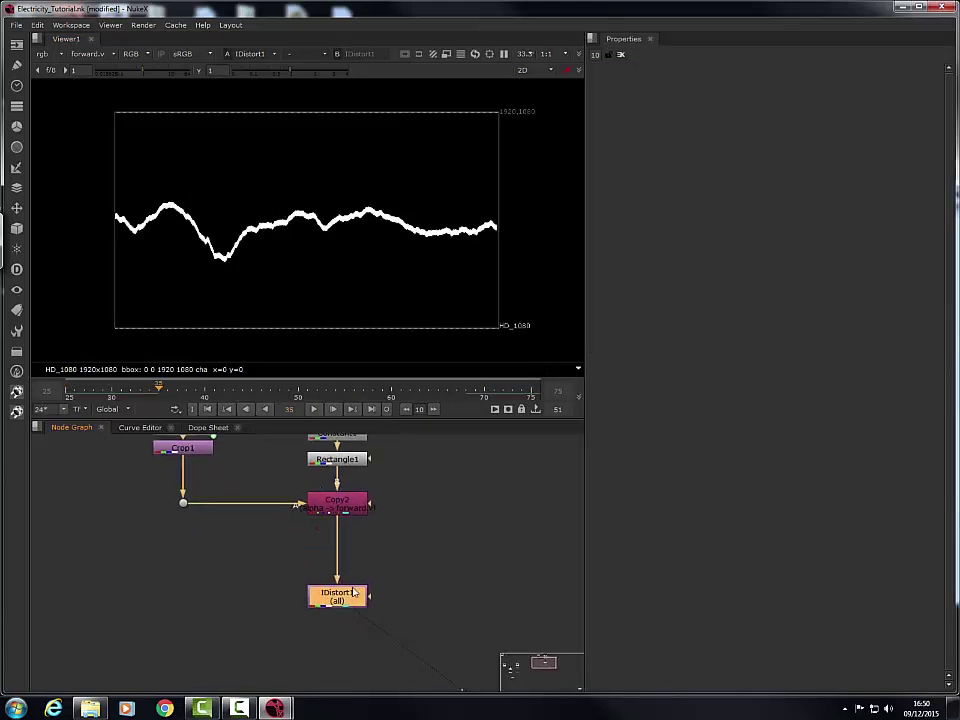
{"action": "left_click", "coordinate": [388, 580]}
{"action": "left_click", "coordinate": [316, 411]}
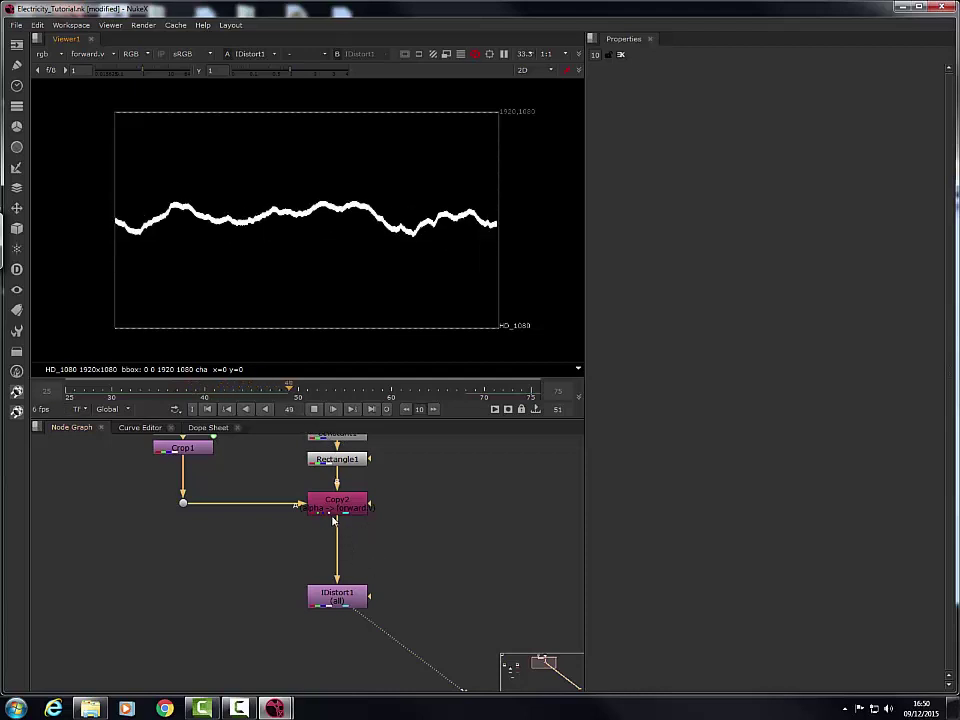
{"action": "middle_click_drag", "start_coordinate": [361, 522], "coordinate": [327, 498]}
{"action": "left_click", "coordinate": [324, 566]}
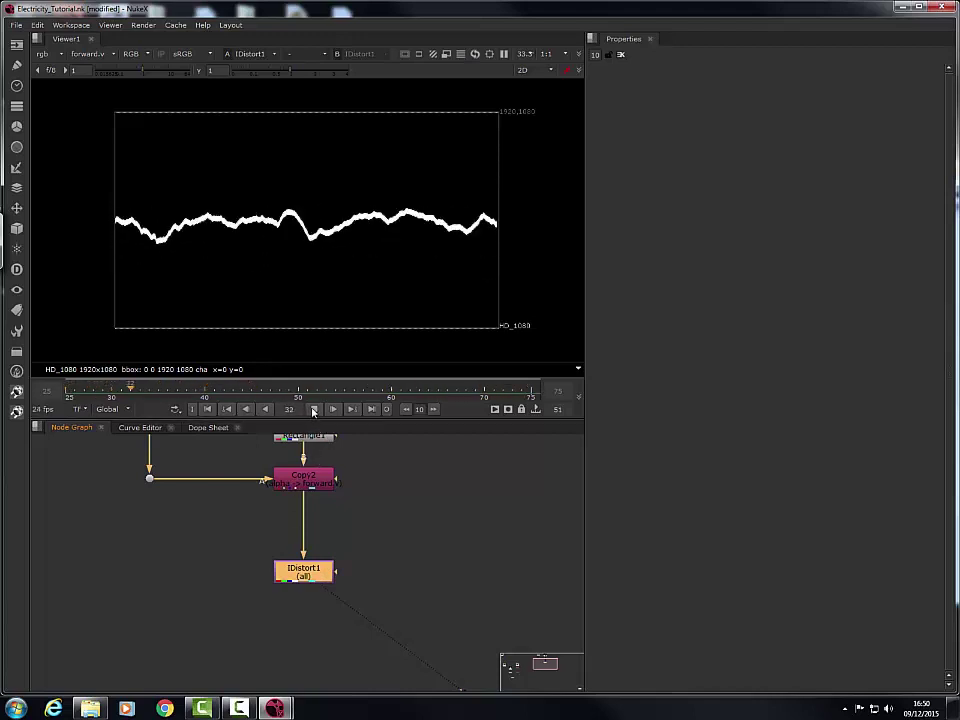
{"action": "left_click", "coordinate": [313, 411]}
Step: Add a Glow node below IDistort1 and paste a second Glow connected beneath it
{"action": "left_click_drag", "start_coordinate": [313, 570], "coordinate": [325, 564]}
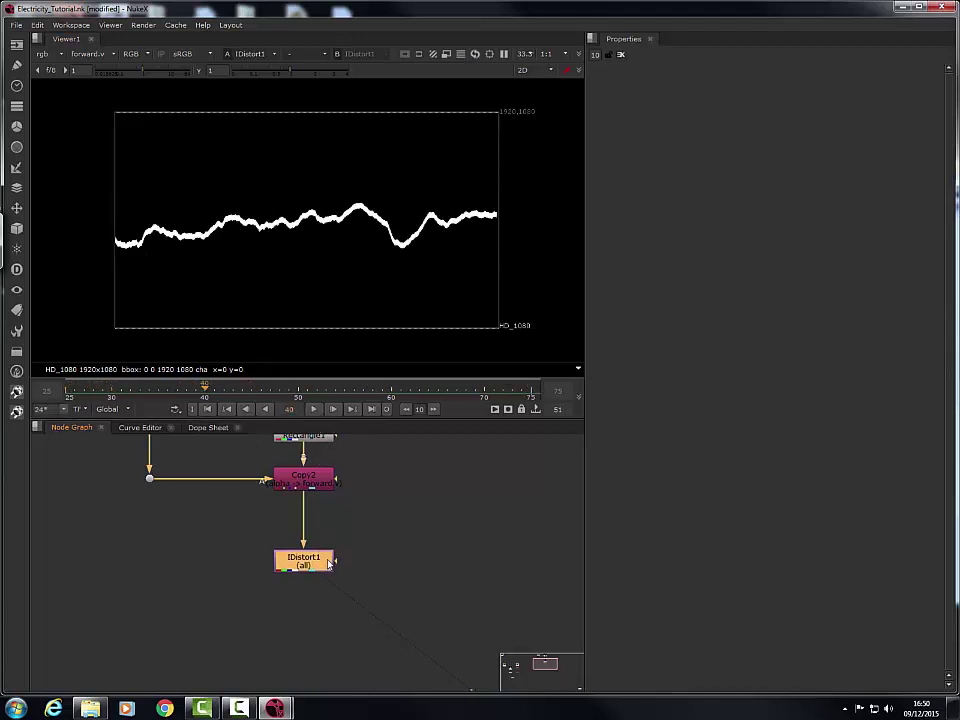
{"action": "key", "text": "Tab"}
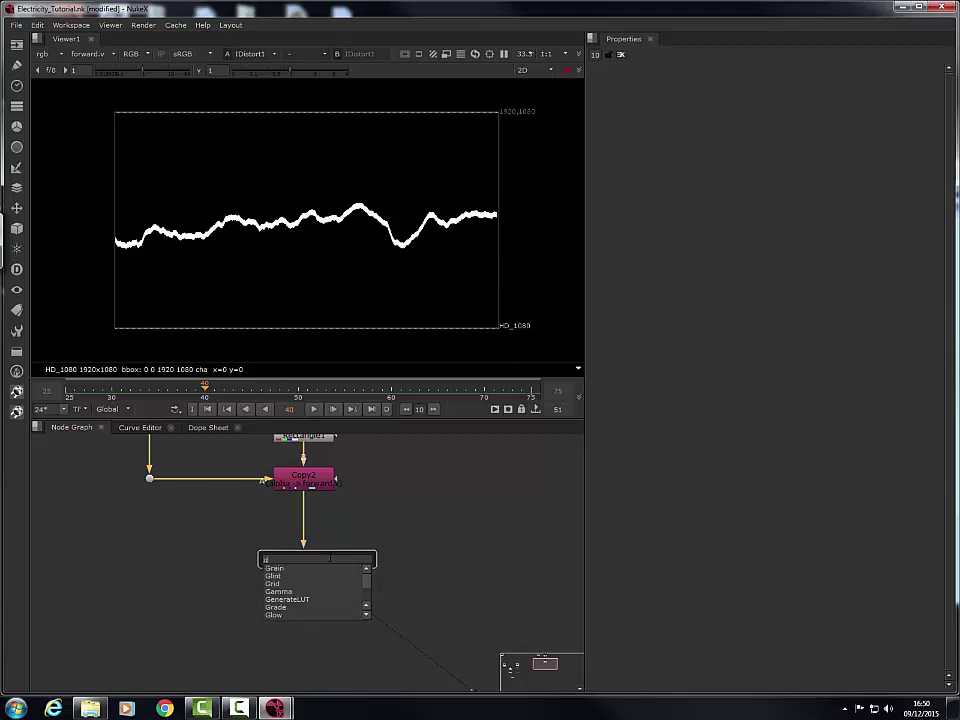
{"action": "type", "text": "glow"}
{"action": "key", "text": "Return"}
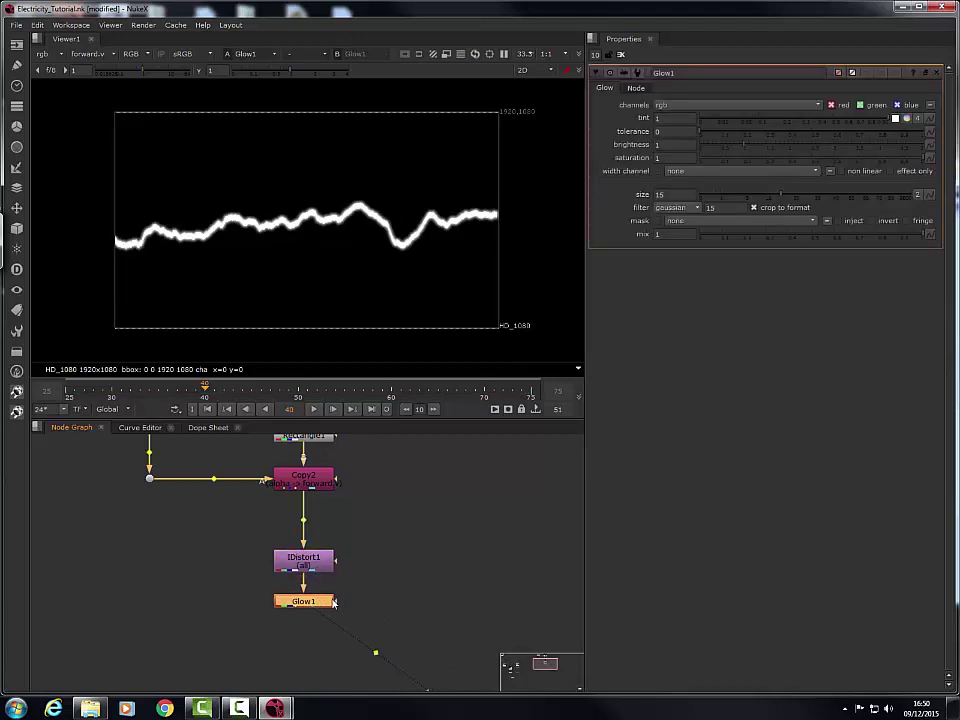
{"action": "key", "text": "ctrl+v"}
{"action": "left_click_drag", "start_coordinate": [314, 621], "coordinate": [312, 630]}
Step: Set the first Glow's brightness to 0.26 and size to 26, checking the halo around the line
{"action": "left_click", "coordinate": [320, 602]}
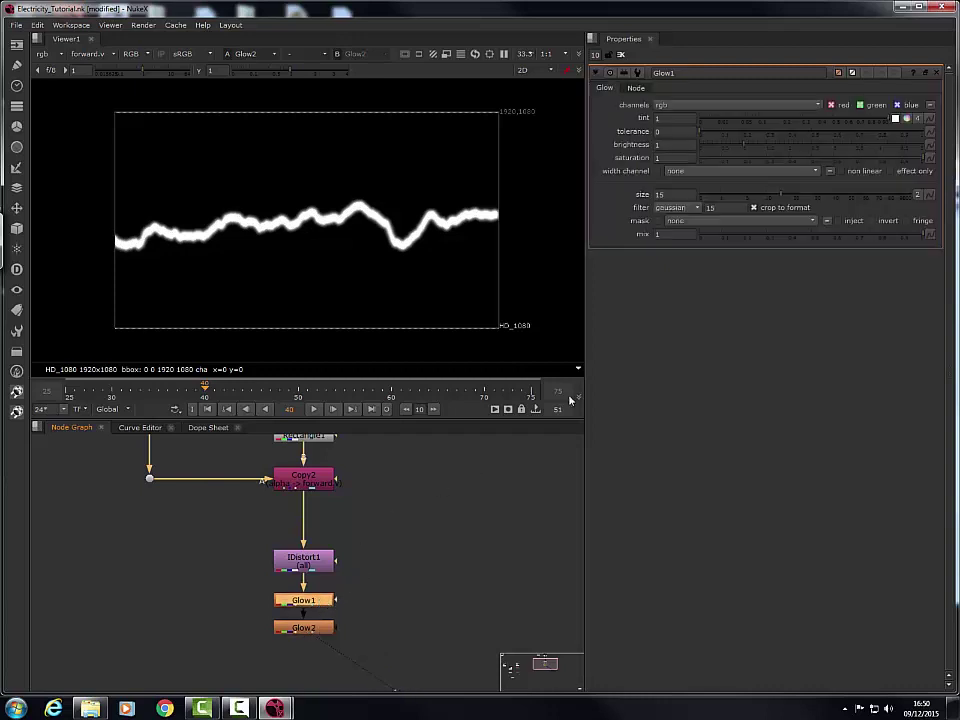
{"action": "mouse_move", "coordinate": [783, 197]}
{"action": "left_mouse_down"}
{"action": "mouse_move", "coordinate": [842, 193]}
{"action": "mouse_move", "coordinate": [792, 187]}
{"action": "left_mouse_up"}
{"action": "left_click_drag", "start_coordinate": [748, 145], "coordinate": [714, 146]}
{"action": "scroll", "coordinate": [326, 216], "scroll_direction": "up", "scroll_amount": 4}
{"action": "scroll", "coordinate": [320, 214], "scroll_direction": "up", "scroll_amount": 3}
{"action": "left_click_drag", "start_coordinate": [790, 195], "coordinate": [809, 195]}
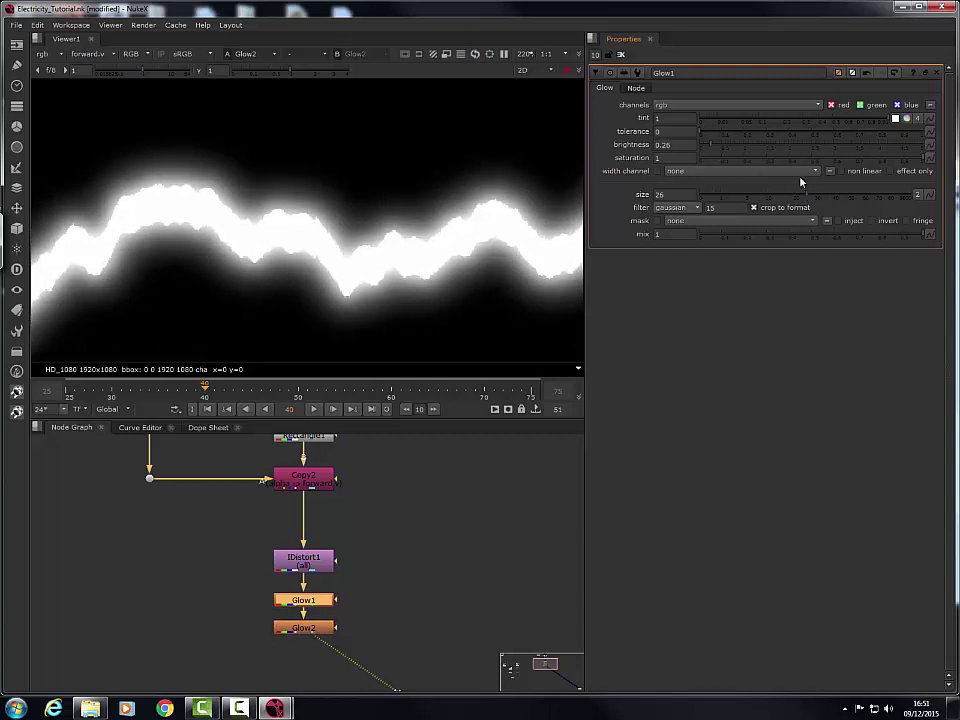
{"action": "scroll", "coordinate": [360, 296], "scroll_direction": "down", "scroll_amount": 3}
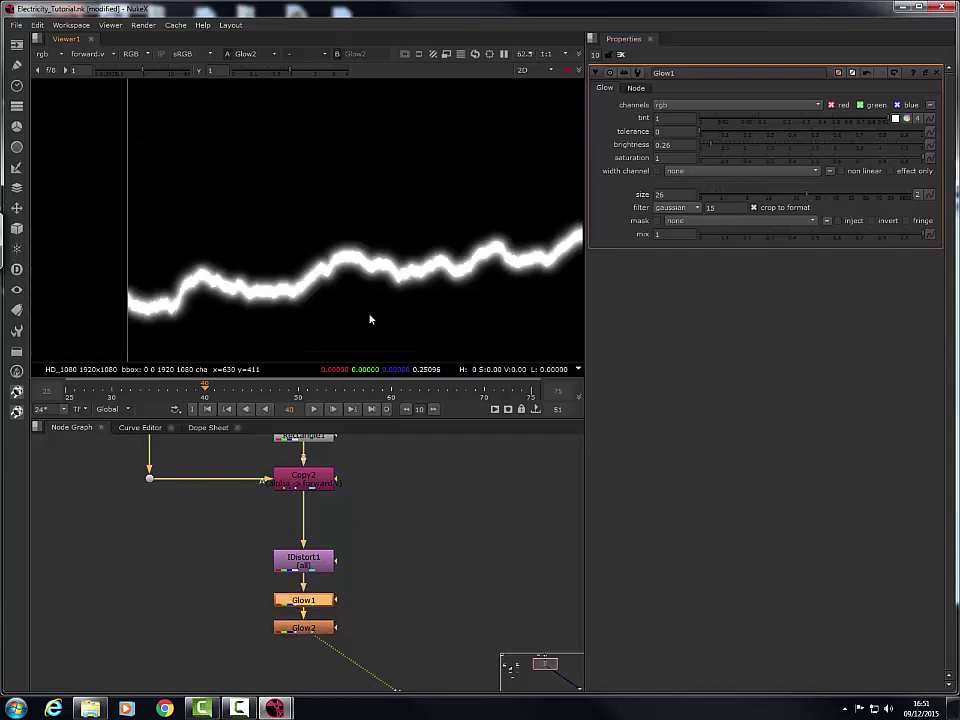
{"action": "scroll", "coordinate": [403, 284], "scroll_direction": "up", "scroll_amount": 1}
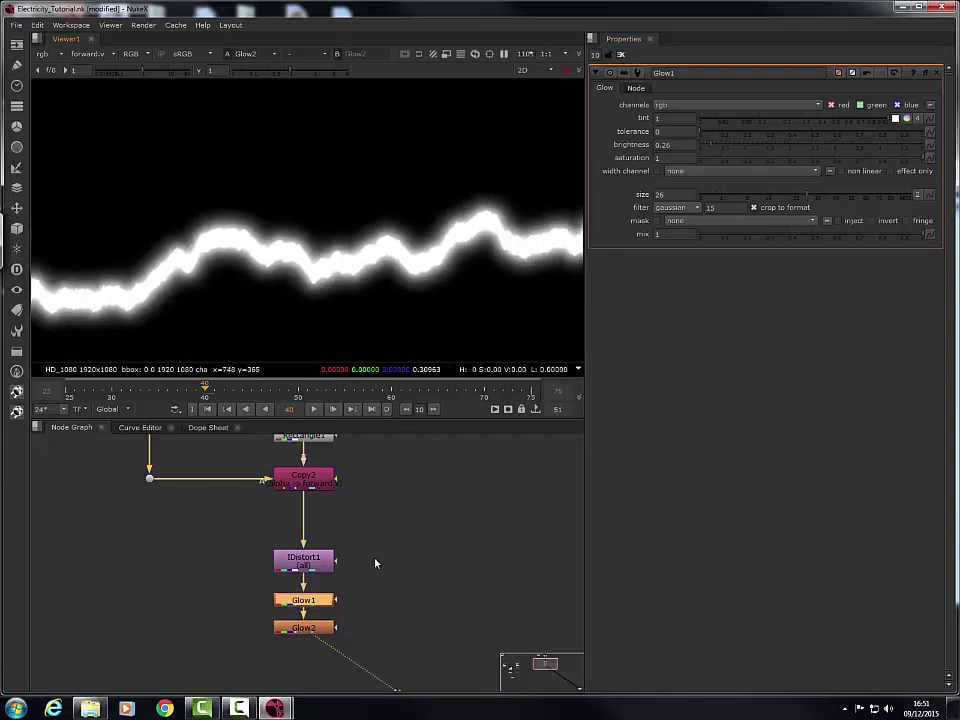
Step: Set Glow2's brightness to 0.3 and split the tint of both Glow nodes into separate colour channels
{"action": "middle_click_drag", "start_coordinate": [306, 556], "coordinate": [306, 563]}
{"action": "middle_click_drag", "start_coordinate": [361, 538], "coordinate": [363, 505]}
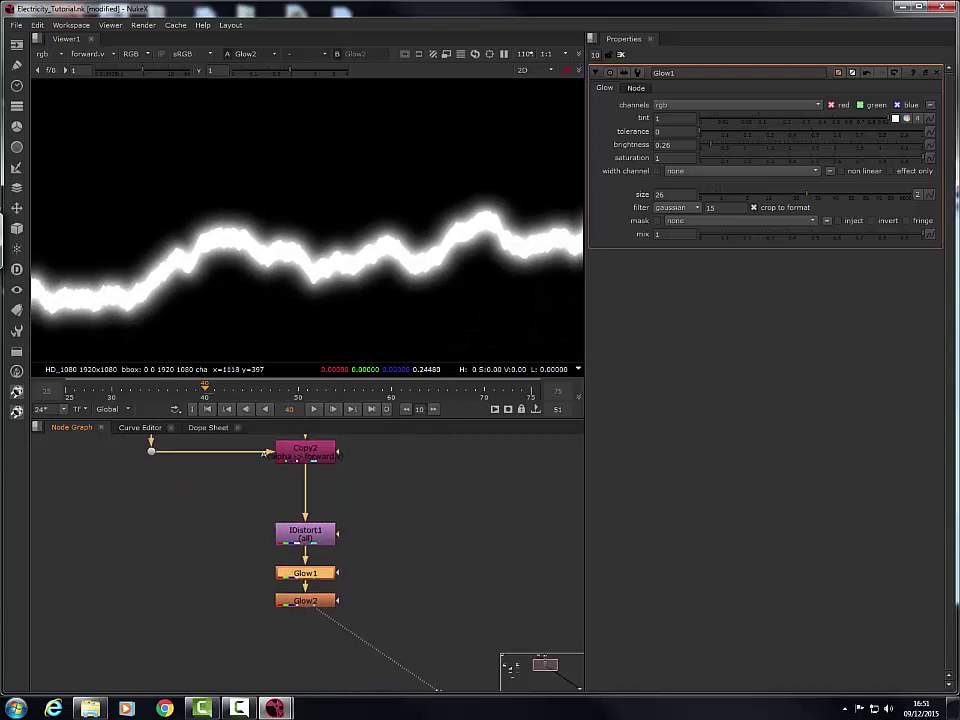
{"action": "left_click", "coordinate": [907, 119]}
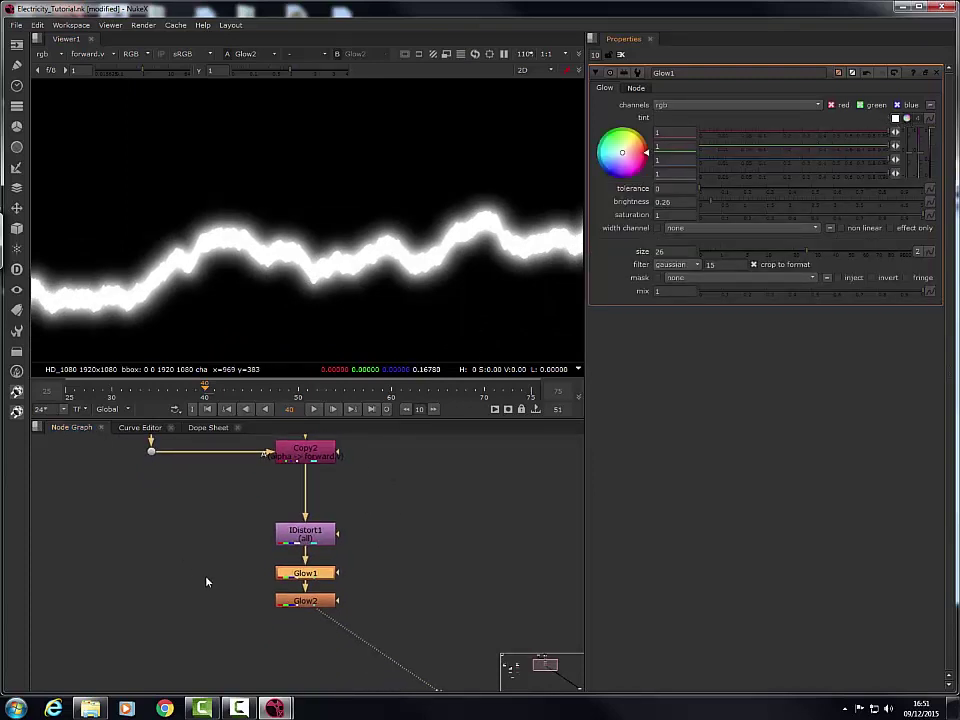
{"action": "middle_click_drag", "start_coordinate": [207, 581], "coordinate": [185, 535]}
{"action": "double_click", "coordinate": [275, 557]}
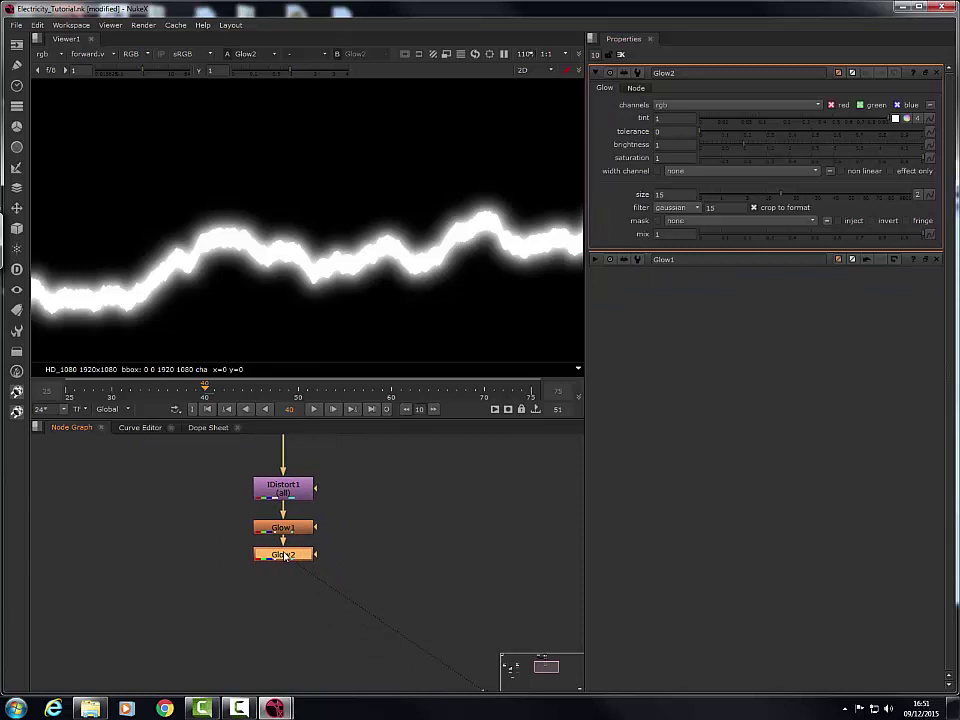
{"action": "left_click_drag", "start_coordinate": [748, 147], "coordinate": [719, 148]}
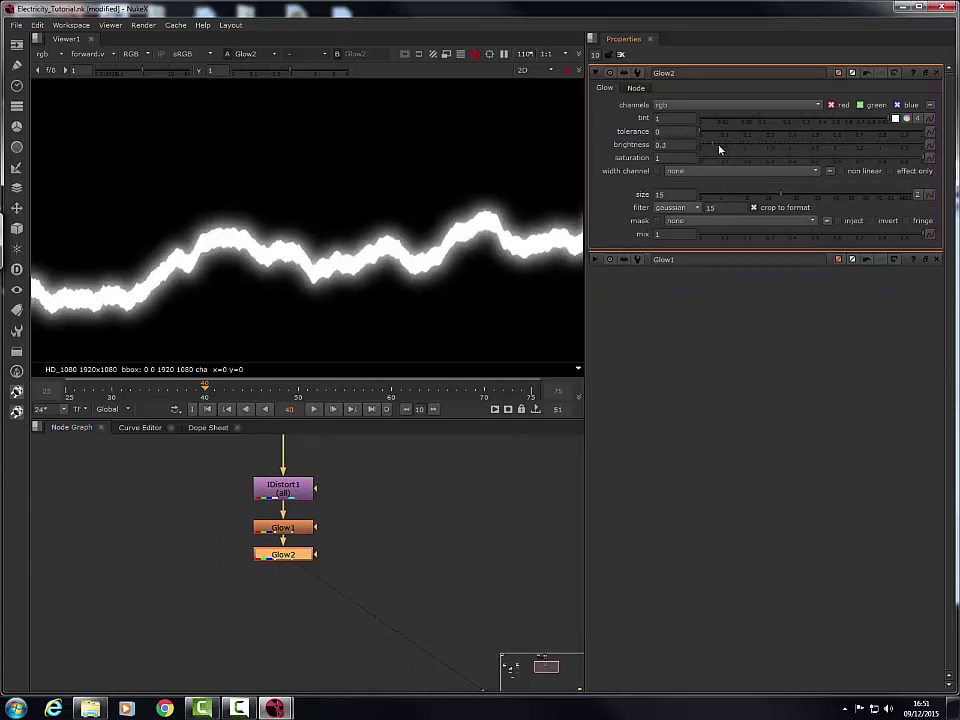
{"action": "left_click", "coordinate": [908, 118]}
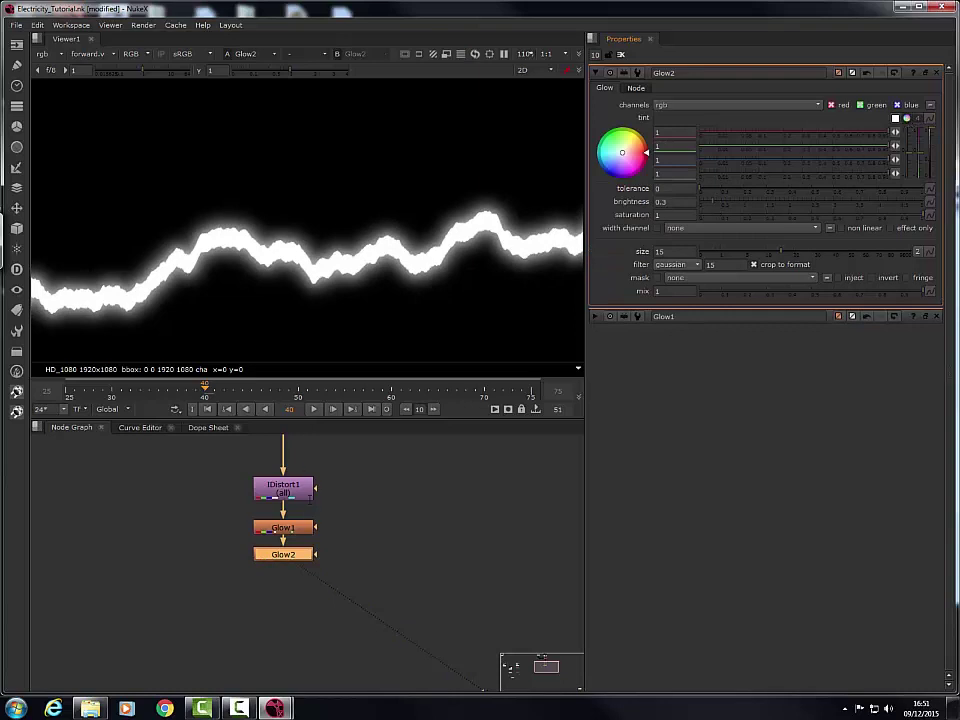
Step: Tint Glow1 blue by setting its red to 0 and green to 0.08, checking the halo along the line
{"action": "double_click", "coordinate": [302, 529]}
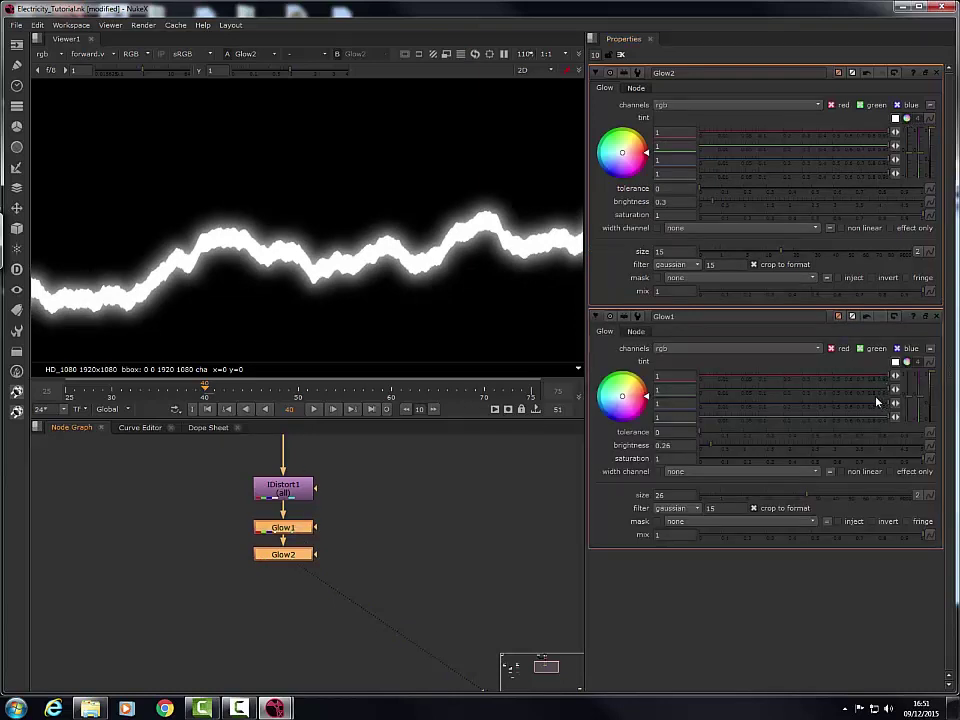
{"action": "left_click_drag", "start_coordinate": [875, 388], "coordinate": [594, 393]}
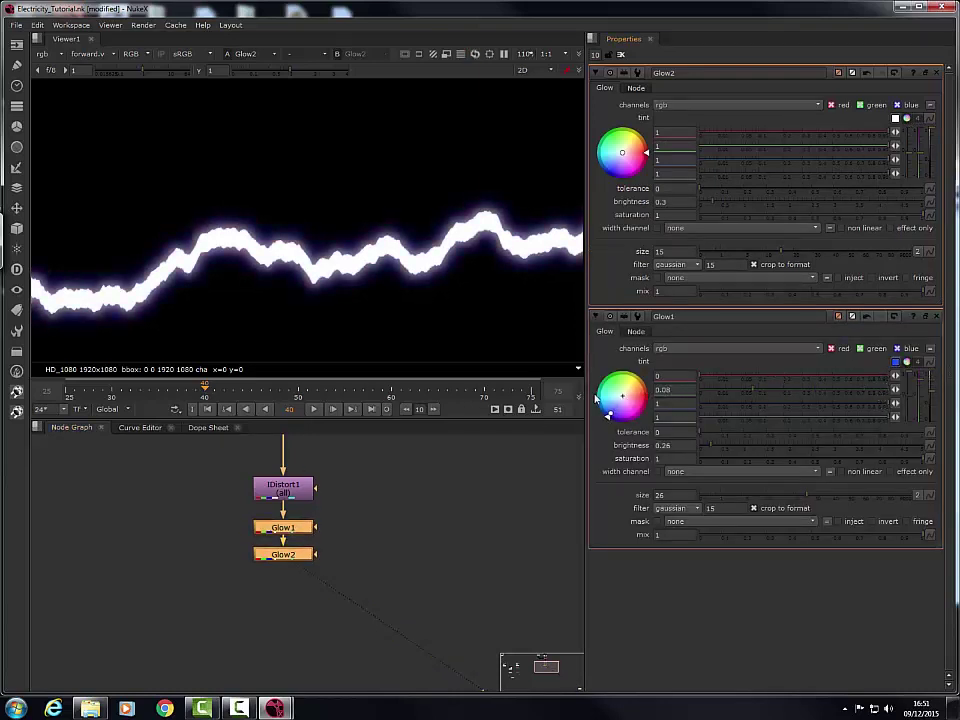
{"action": "scroll", "coordinate": [345, 293], "scroll_direction": "down", "scroll_amount": 5}
{"action": "scroll", "coordinate": [332, 280], "scroll_direction": "up", "scroll_amount": 1}
{"action": "middle_click_drag", "start_coordinate": [304, 272], "coordinate": [201, 256]}
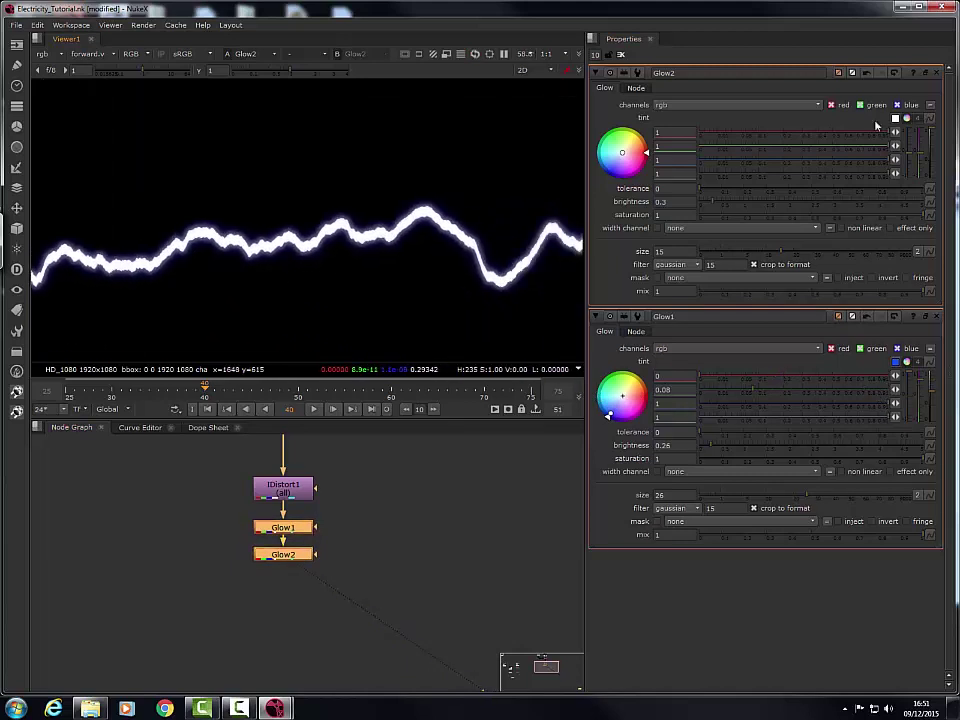
Step: Tint Glow2 violet with red 0.39 and green 0, and adjust Glow1's tint to red 0.235 and green 0.3
{"action": "left_click_drag", "start_coordinate": [876, 131], "coordinate": [692, 138]}
{"action": "left_click_drag", "start_coordinate": [781, 149], "coordinate": [731, 153]}
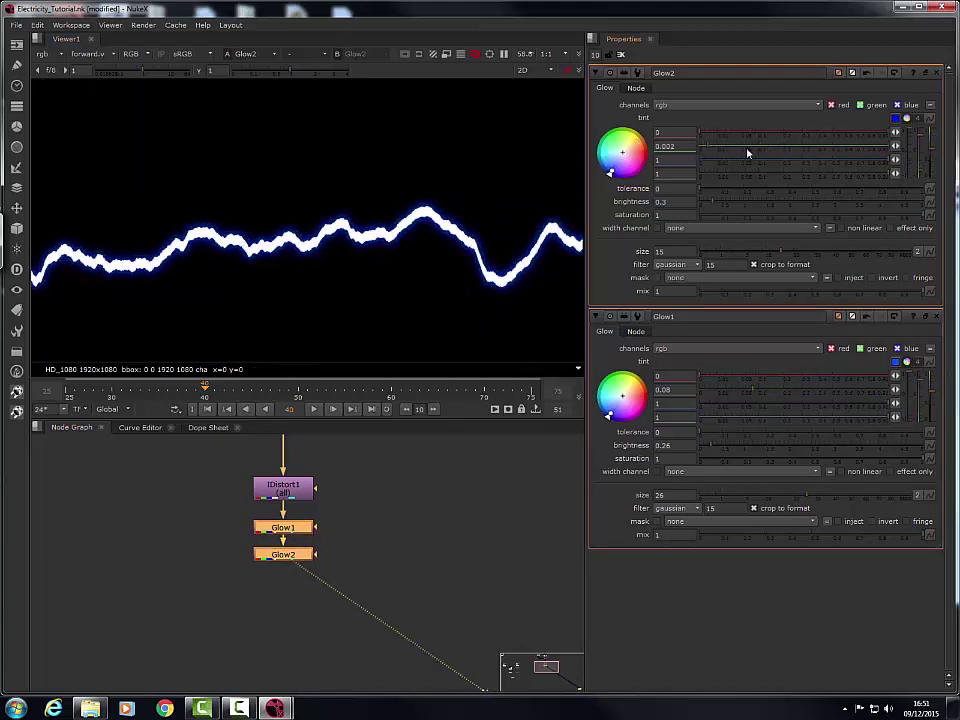
{"action": "mouse_move", "coordinate": [855, 143]}
{"action": "left_mouse_down"}
{"action": "mouse_move", "coordinate": [821, 150]}
{"action": "mouse_move", "coordinate": [840, 150]}
{"action": "left_mouse_up"}
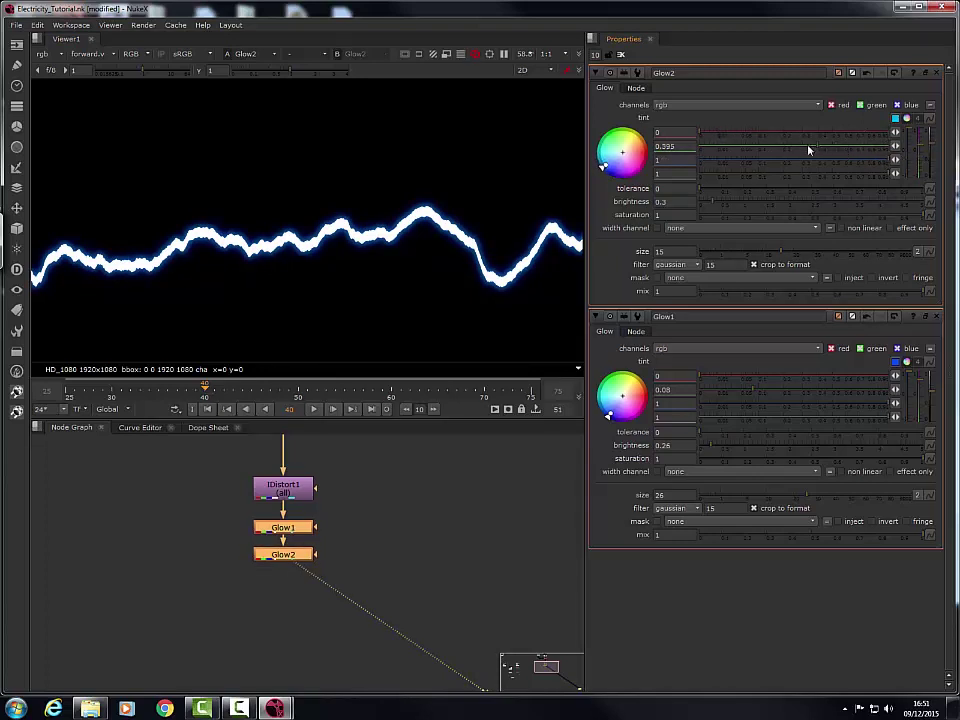
{"action": "left_click_drag", "start_coordinate": [809, 149], "coordinate": [700, 149]}
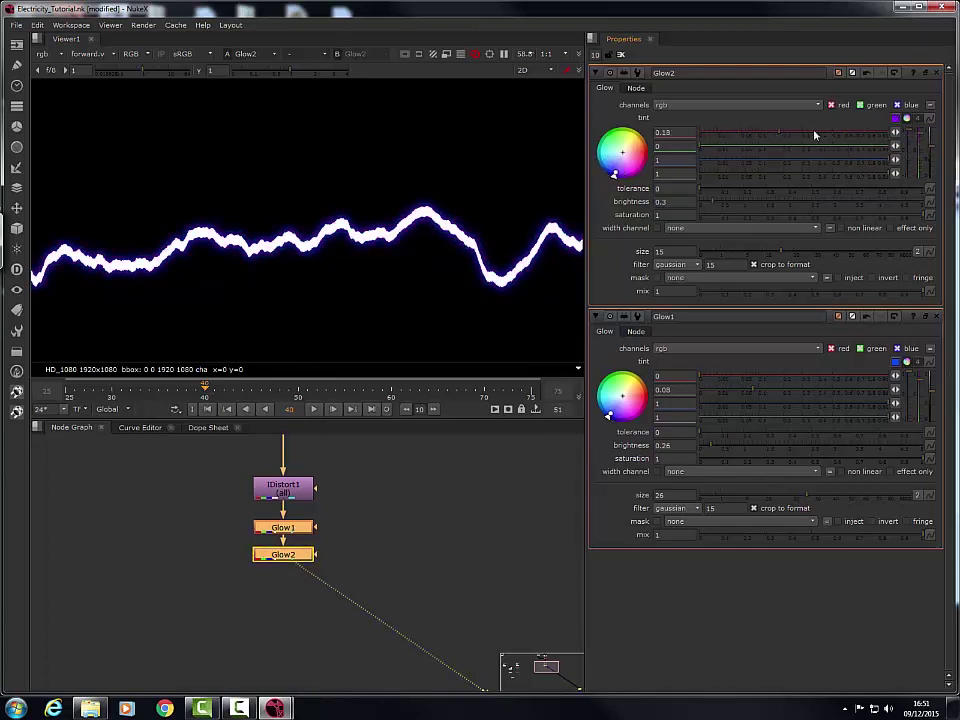
{"action": "left_click", "coordinate": [815, 134]}
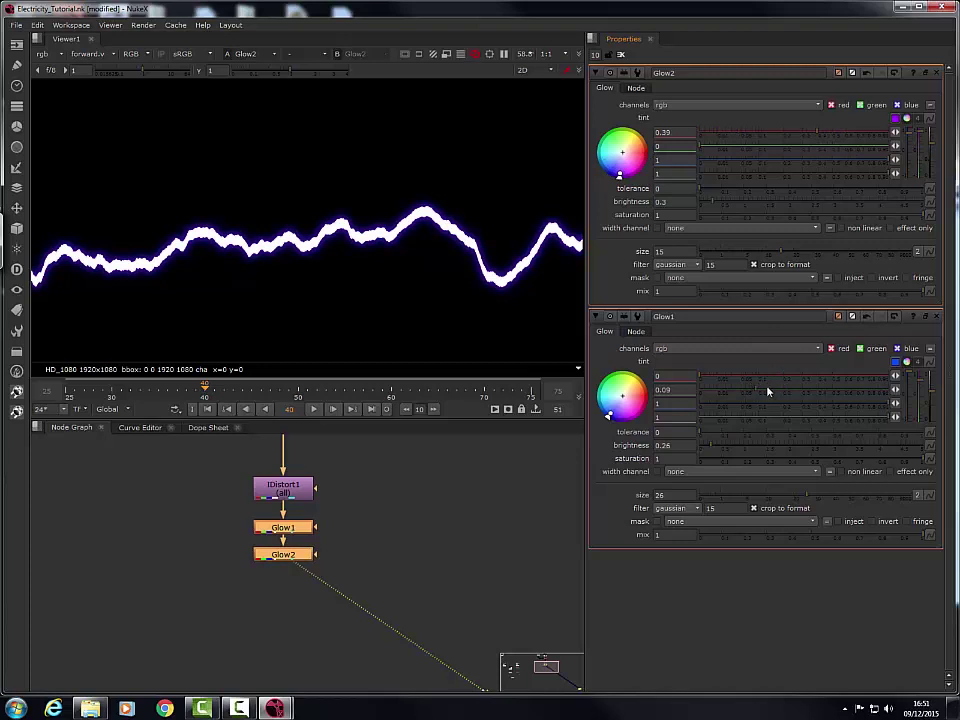
{"action": "left_click_drag", "start_coordinate": [707, 378], "coordinate": [806, 390]}
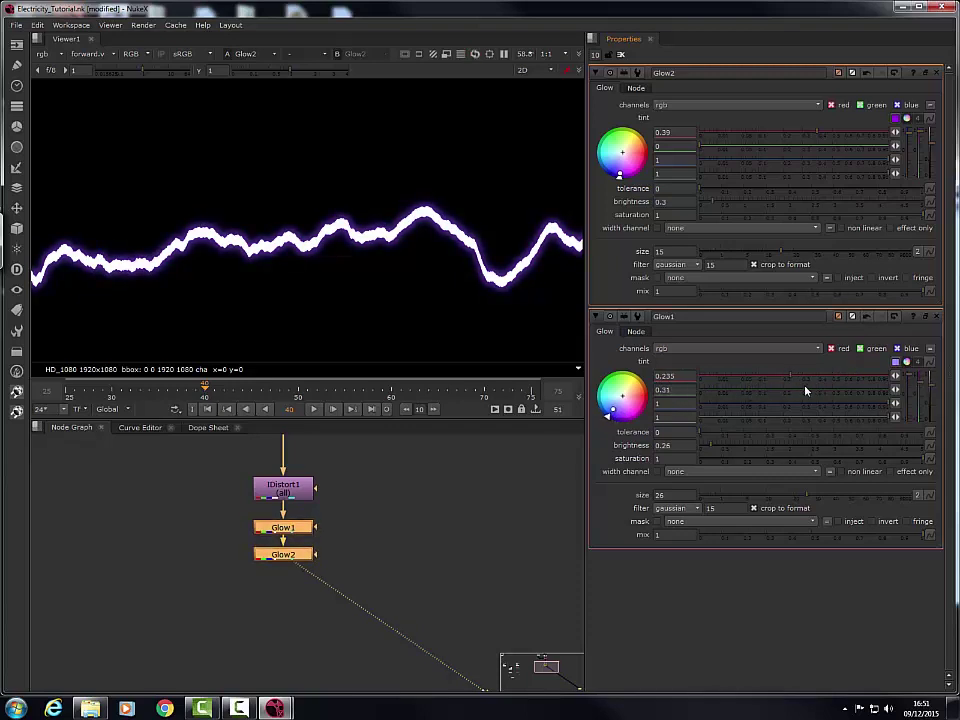
{"action": "scroll", "coordinate": [422, 314], "scroll_direction": "down", "scroll_amount": 2}
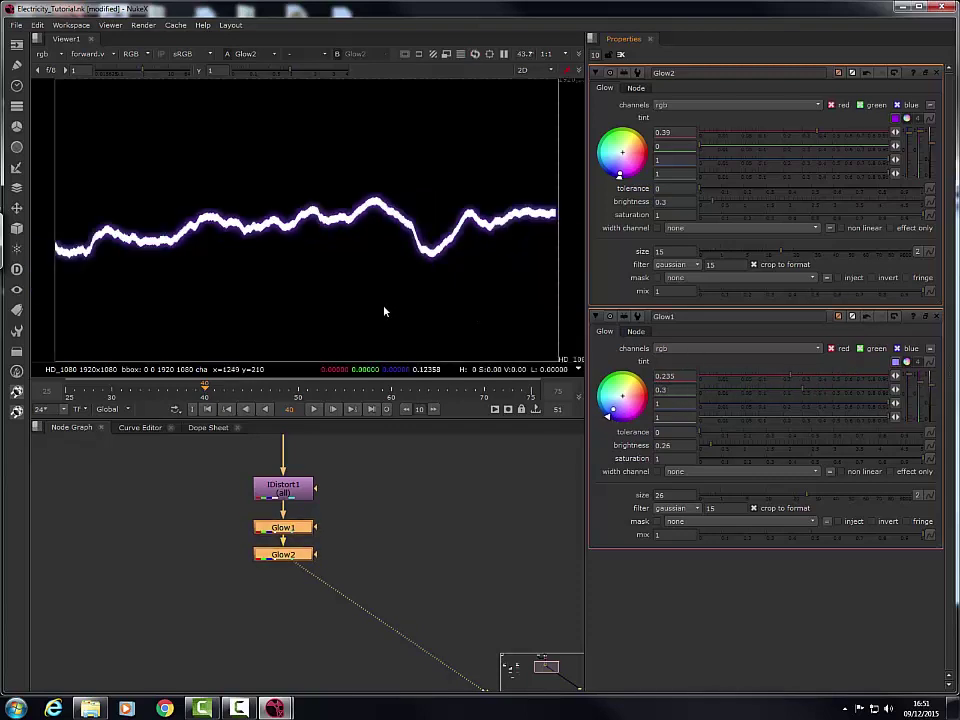
Step: Make the line thinner by raising Rectangle1's lower edge to y 643
{"action": "middle_click_drag", "start_coordinate": [290, 445], "coordinate": [301, 604]}
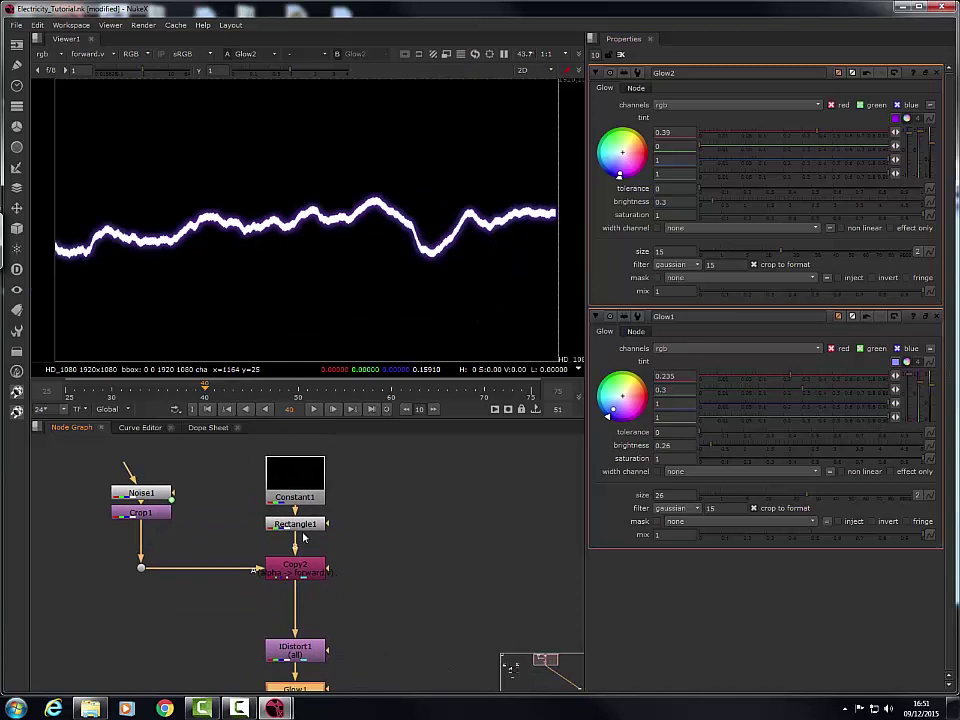
{"action": "double_click", "coordinate": [305, 531]}
{"action": "scroll", "coordinate": [287, 213], "scroll_direction": "up", "scroll_amount": 3}
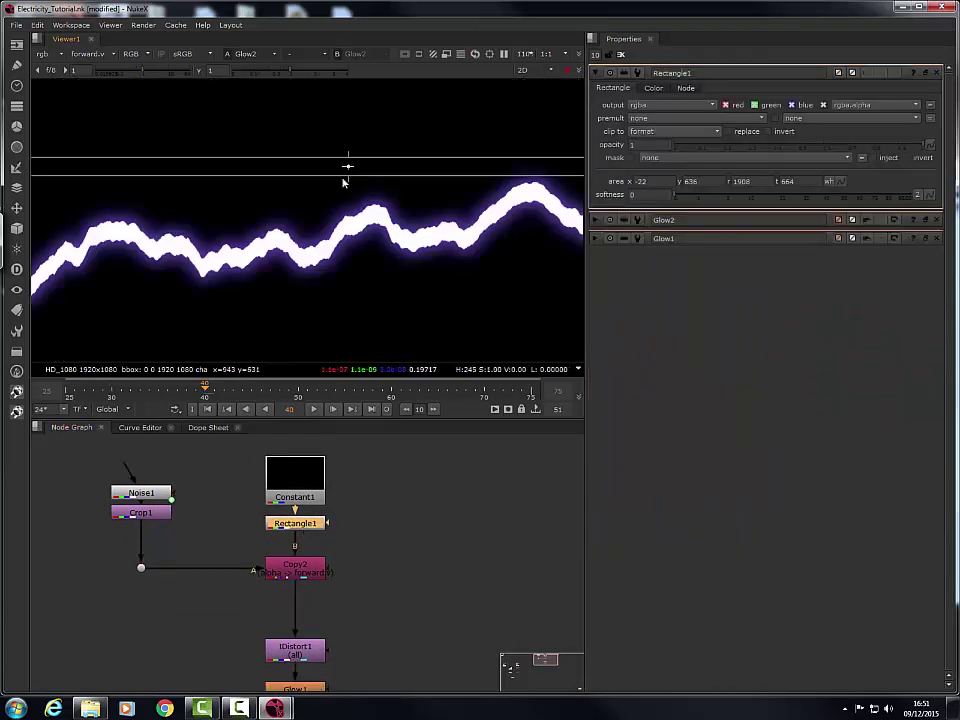
{"action": "left_click_drag", "start_coordinate": [349, 181], "coordinate": [351, 176]}
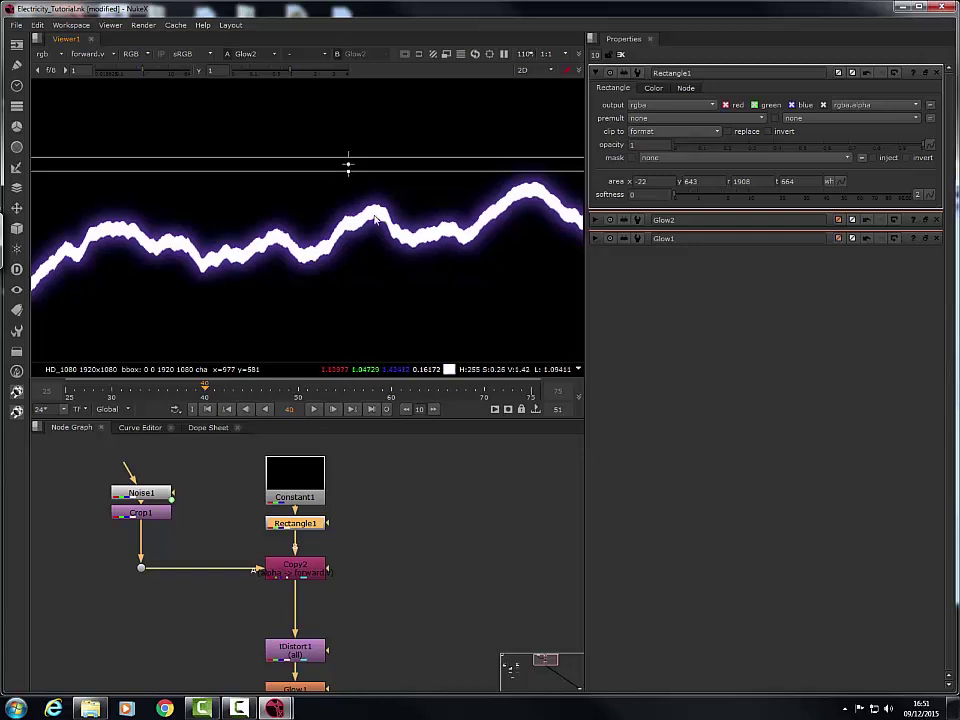
{"action": "scroll", "coordinate": [378, 230], "scroll_direction": "down", "scroll_amount": 3}
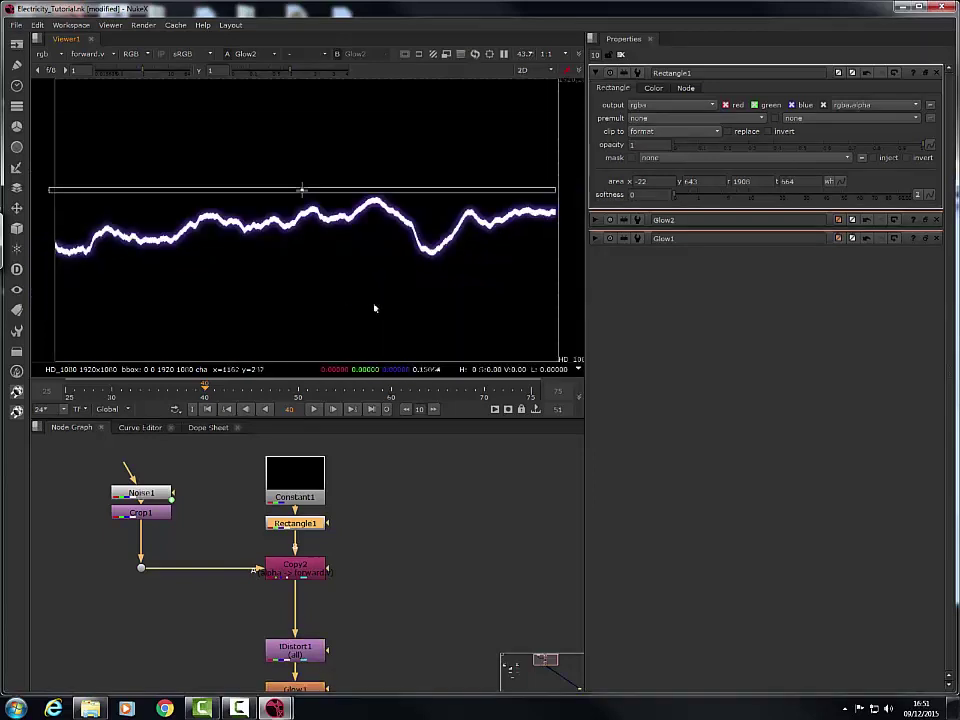
{"action": "left_click", "coordinate": [383, 521]}
Step: Raise Glow2's brightness to 0.8 while the animation plays, and stop playback at frame 57
{"action": "middle_click_drag", "start_coordinate": [344, 620], "coordinate": [306, 503]}
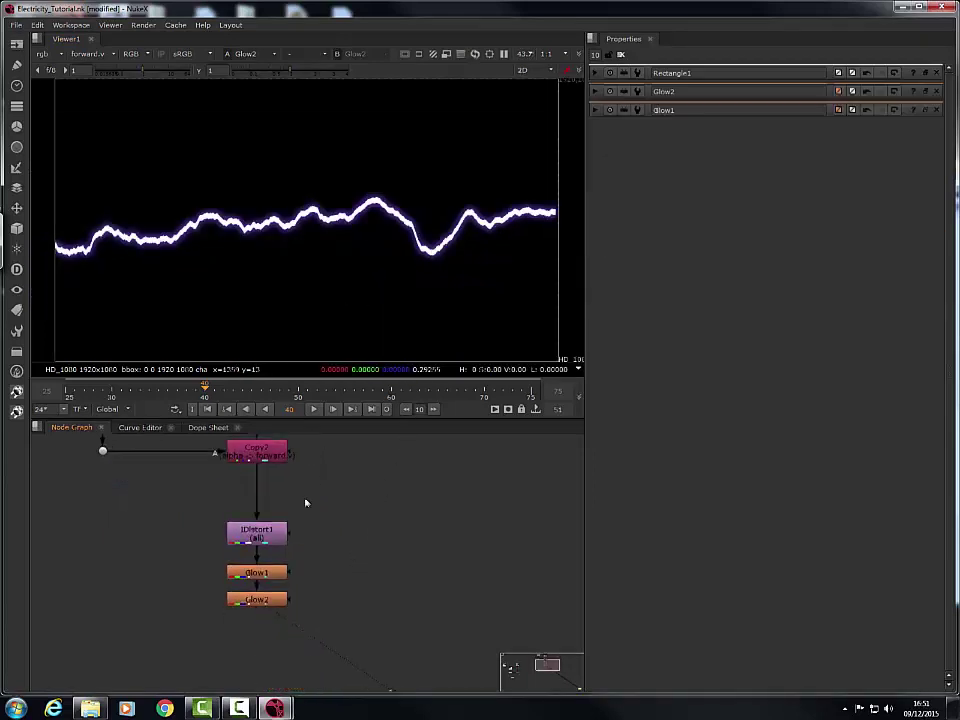
{"action": "double_click", "coordinate": [262, 600]}
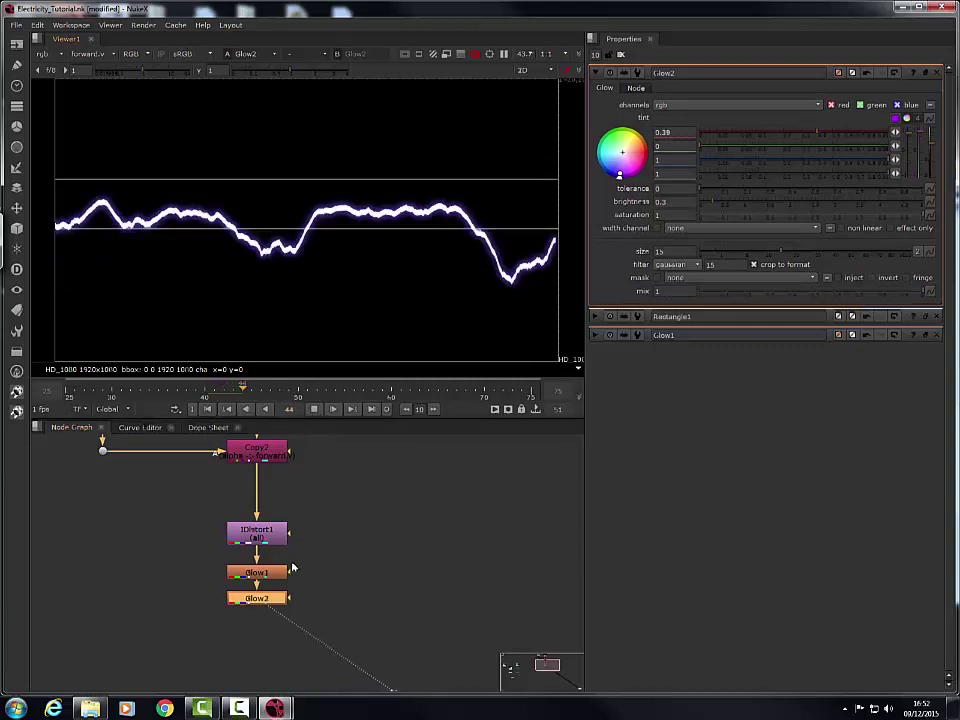
{"action": "left_click_drag", "start_coordinate": [706, 206], "coordinate": [736, 204]}
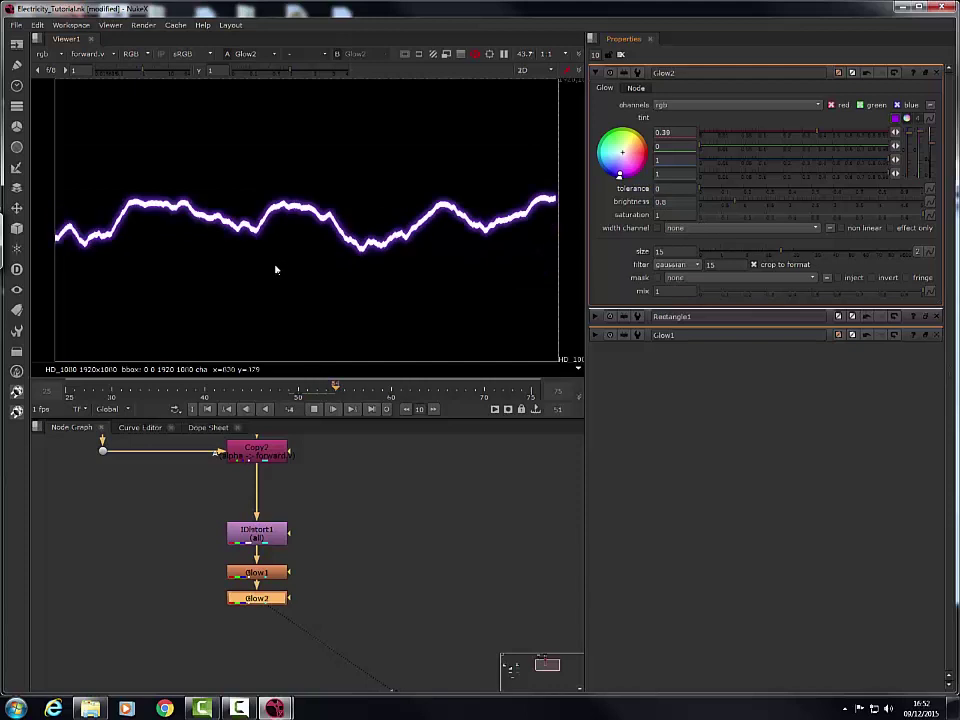
{"action": "left_click", "coordinate": [314, 410]}
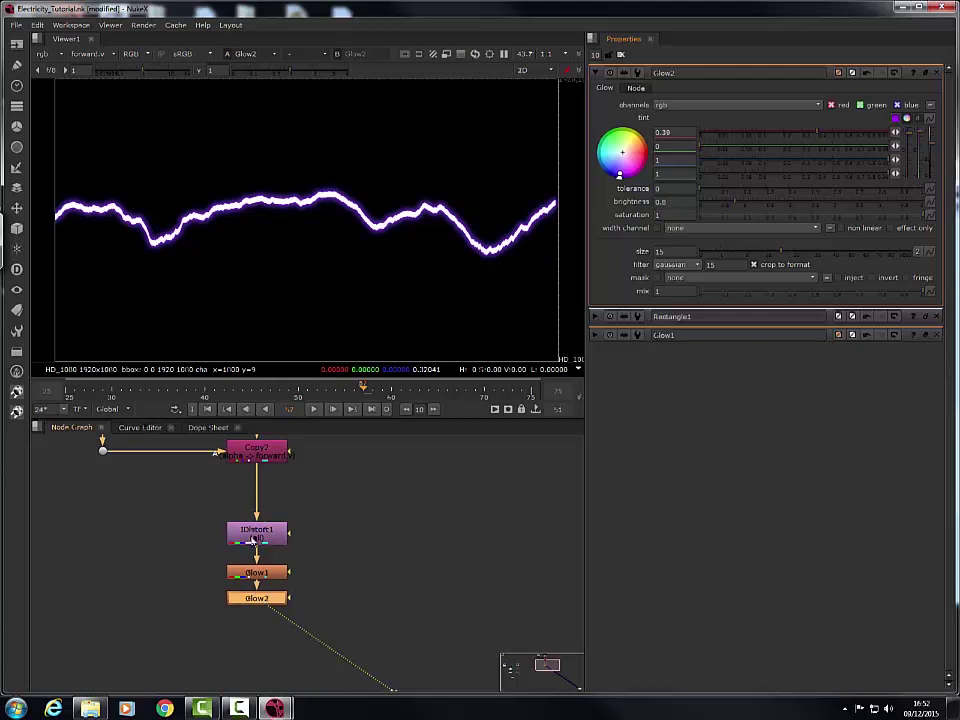
Step: Play the Glow2 output again to review the glowing, animated line
{"action": "middle_click_drag", "start_coordinate": [253, 571], "coordinate": [290, 546]}
{"action": "scroll", "coordinate": [290, 546], "scroll_direction": "down", "scroll_amount": 3}
{"action": "scroll", "coordinate": [298, 544], "scroll_direction": "up", "scroll_amount": 4}
{"action": "left_click_drag", "start_coordinate": [322, 560], "coordinate": [317, 567]}
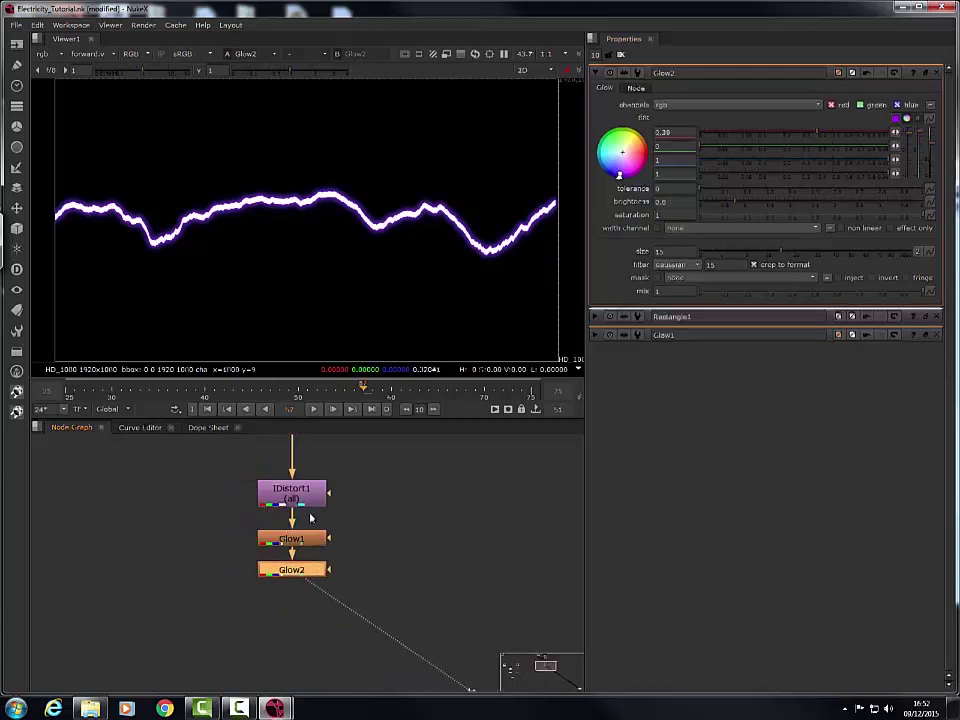
{"action": "left_click", "coordinate": [311, 516]}
{"action": "left_click", "coordinate": [331, 410]}
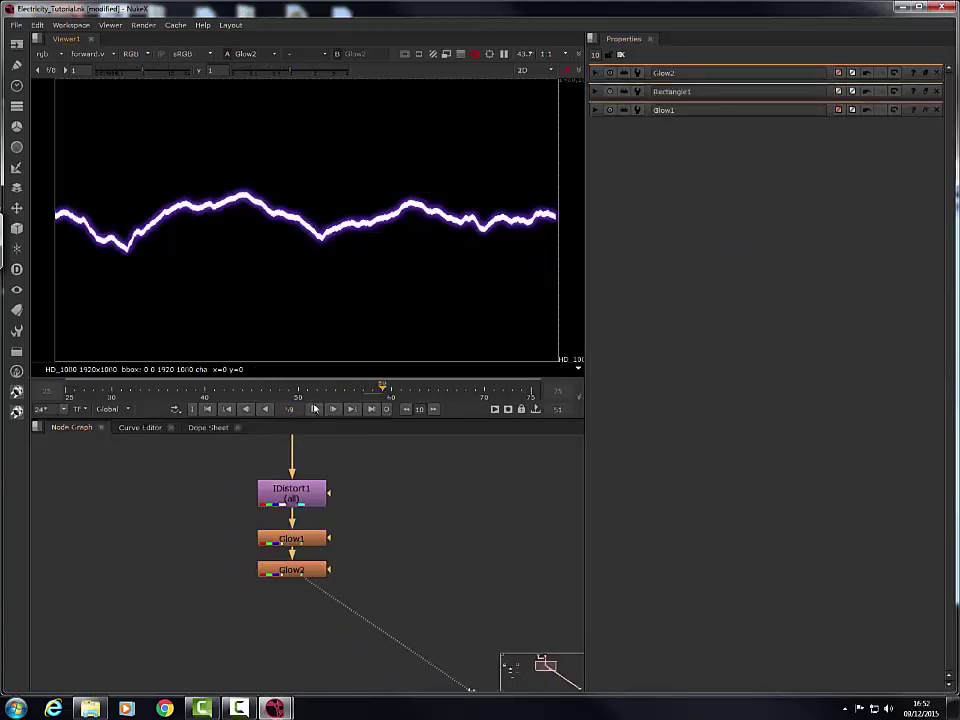
Step: View the Read3 rooftop composite and the Read2 green-screen footage during playback to review the source shots
{"action": "scroll", "coordinate": [360, 516], "scroll_direction": "down", "scroll_amount": 3}
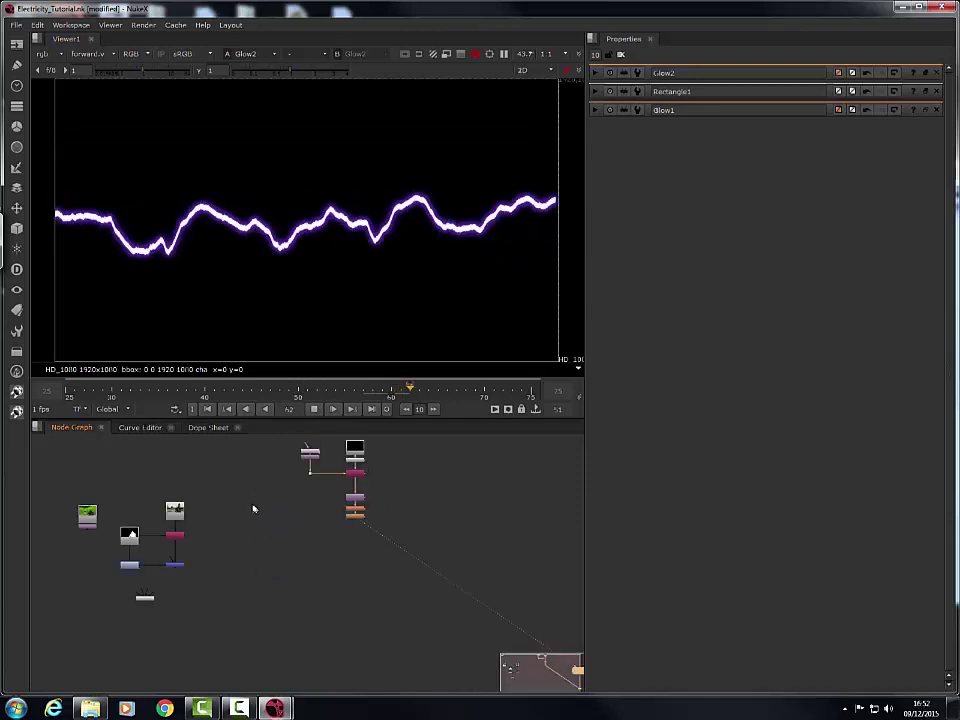
{"action": "middle_click_drag", "start_coordinate": [234, 540], "coordinate": [344, 566]}
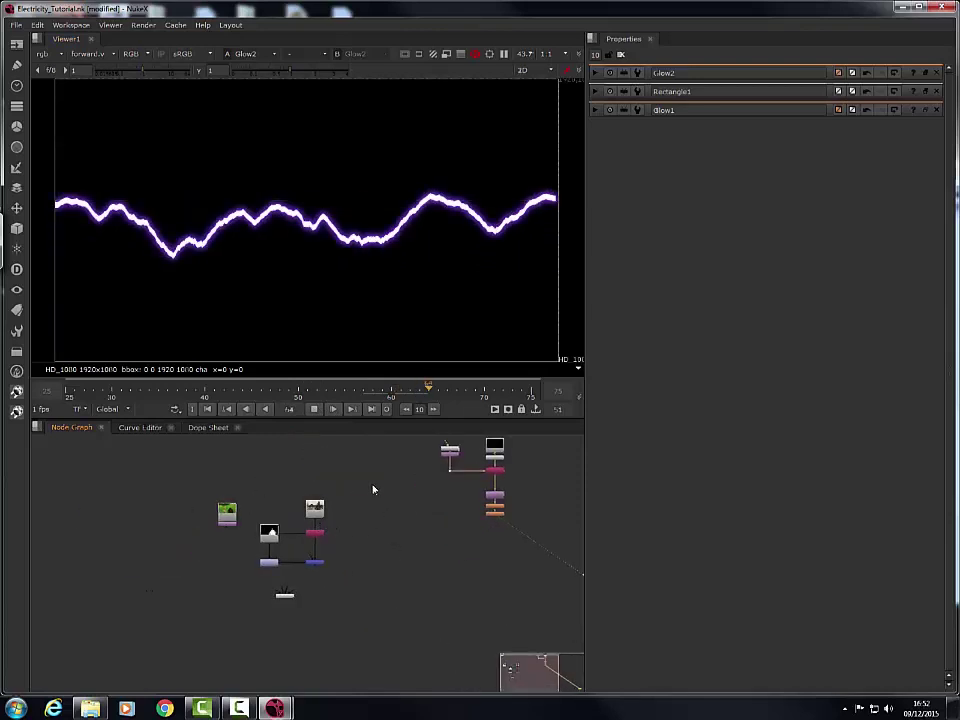
{"action": "scroll", "coordinate": [373, 489], "scroll_direction": "up", "scroll_amount": 5}
{"action": "scroll", "coordinate": [363, 497], "scroll_direction": "down", "scroll_amount": 2}
{"action": "key", "text": "1"}
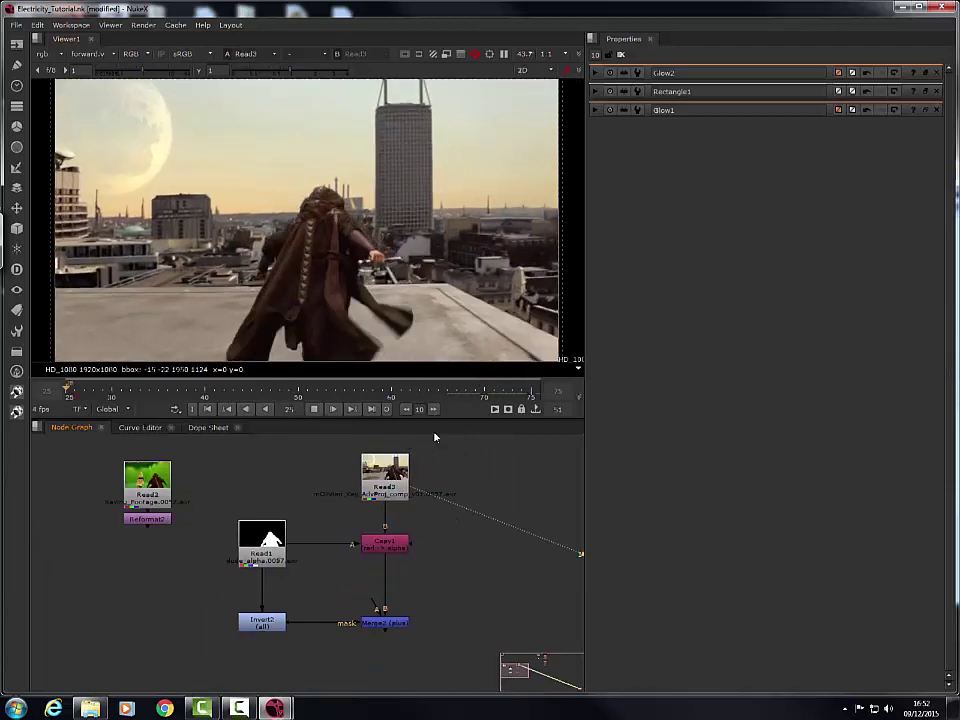
{"action": "middle_click_drag", "start_coordinate": [174, 485], "coordinate": [275, 497]}
{"action": "left_click", "coordinate": [268, 505]}
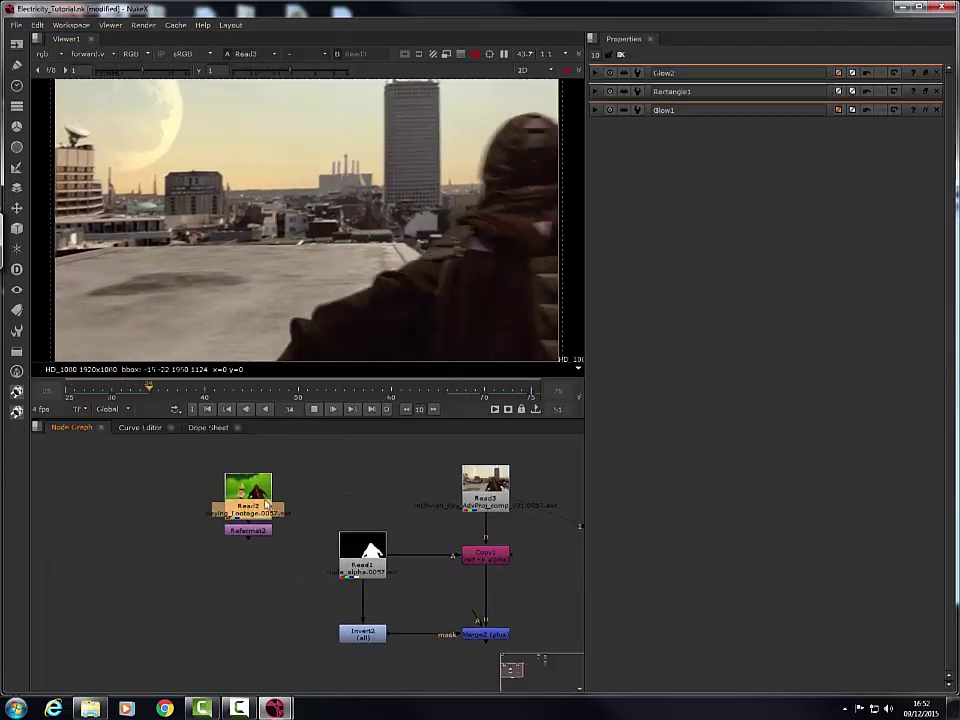
{"action": "key", "text": "1"}
{"action": "left_click", "coordinate": [342, 490]}
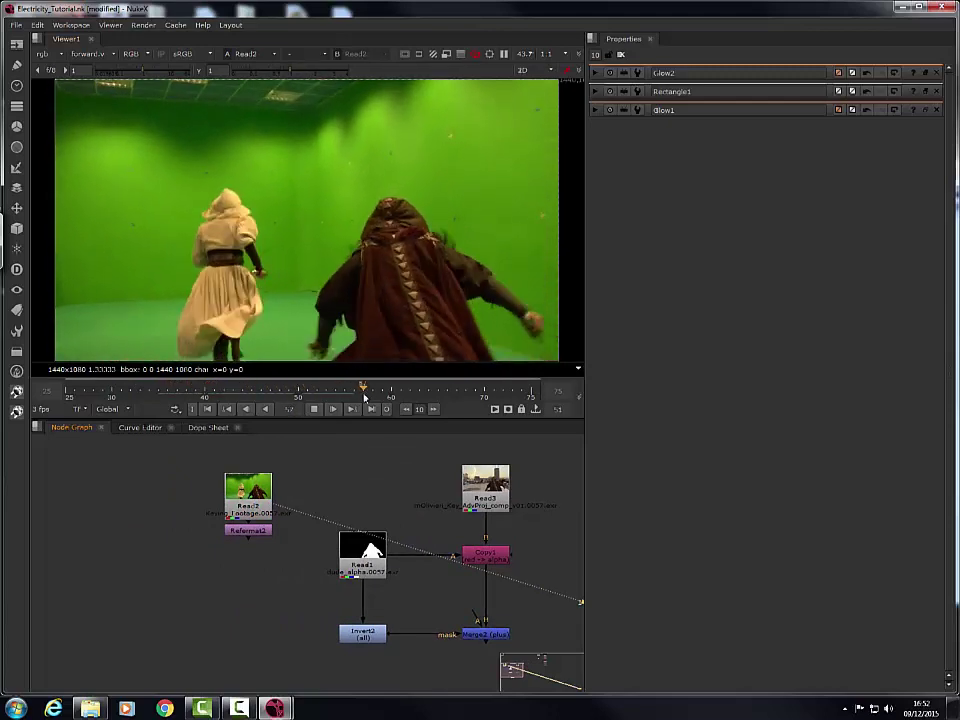
Step: Stop playback and view Copy1 with rgba.alpha as the matte overlay channel to inspect the wizard's alpha
{"action": "middle_click_drag", "start_coordinate": [374, 548], "coordinate": [331, 521]}
{"action": "left_click", "coordinate": [440, 527]}
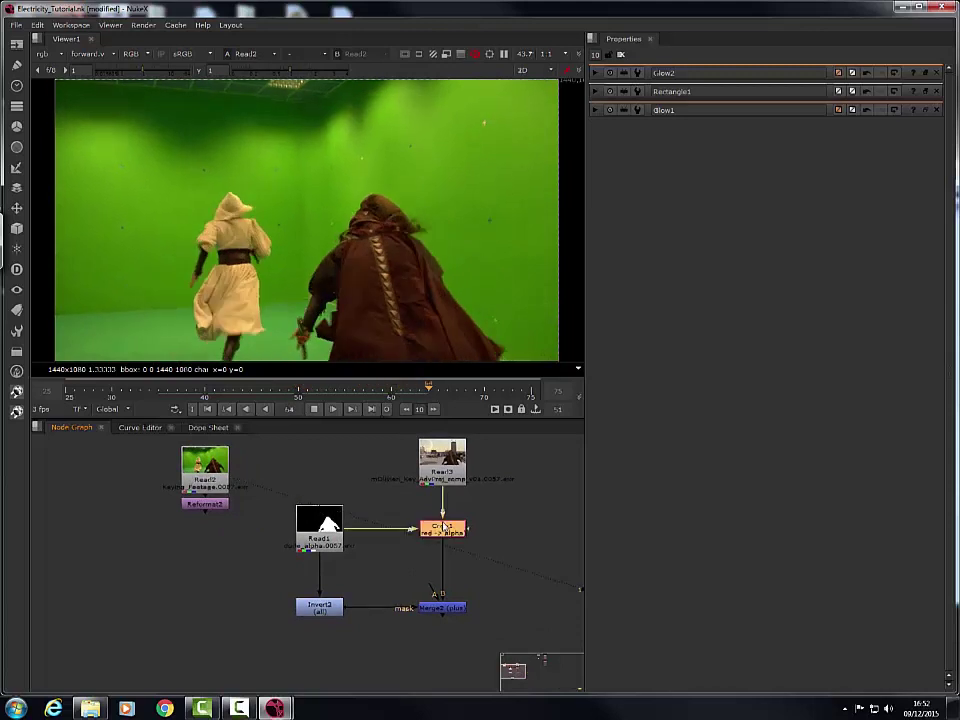
{"action": "left_click", "coordinate": [314, 412]}
{"action": "key", "text": "1"}
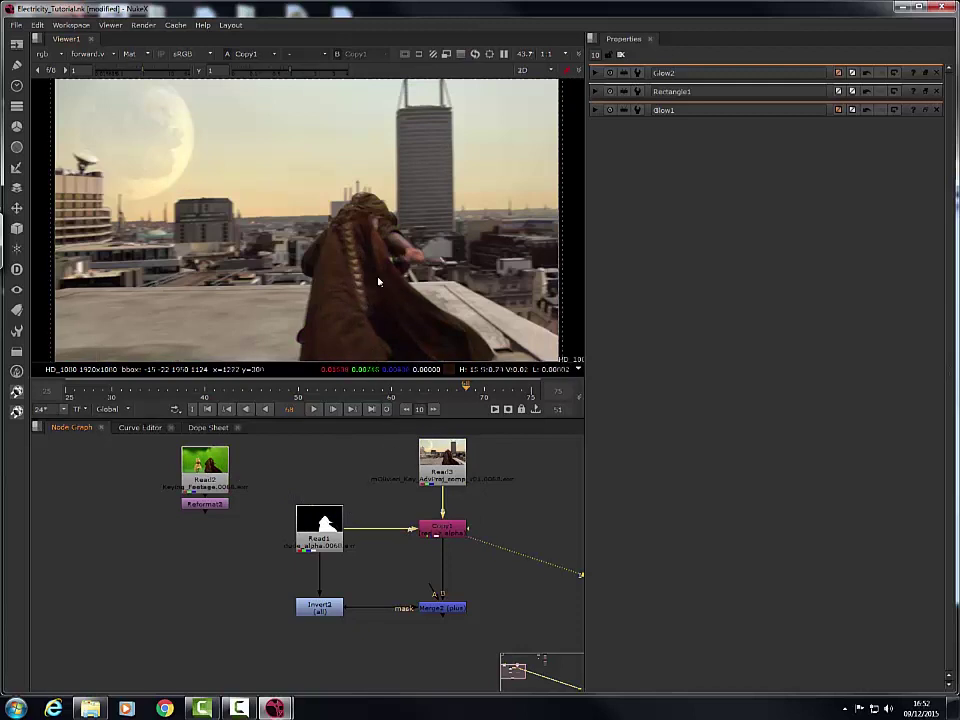
{"action": "left_click", "coordinate": [95, 54]}
{"action": "left_click", "coordinate": [100, 109]}
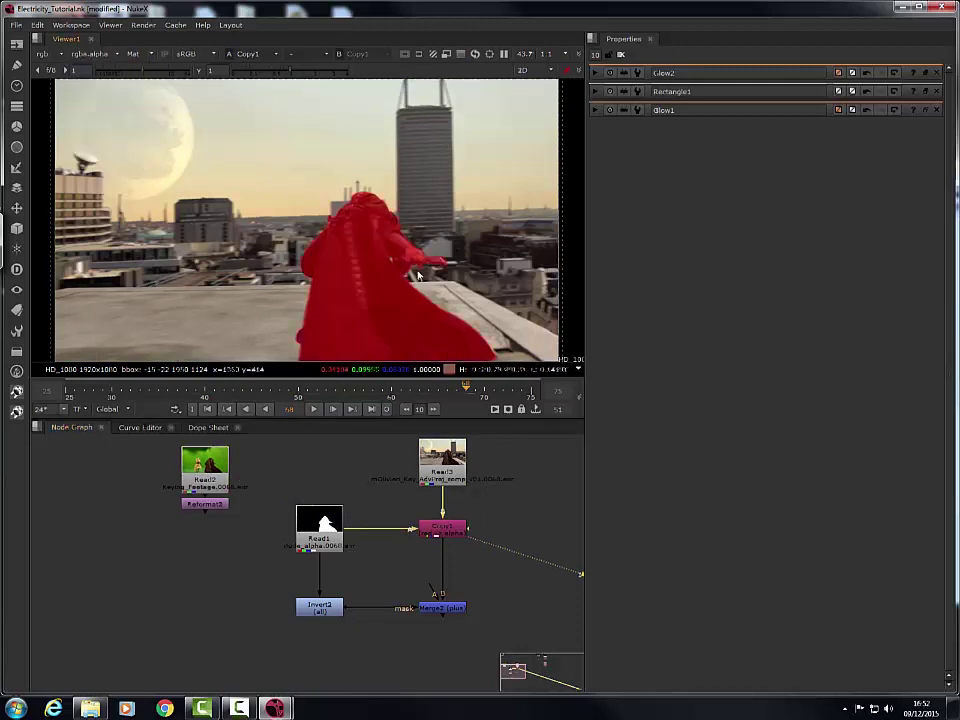
Step: Play Copy1 with the matte overlay, stop at frame 34, and examine the sky and rooftop area beside the wizard
{"action": "left_click", "coordinate": [313, 410]}
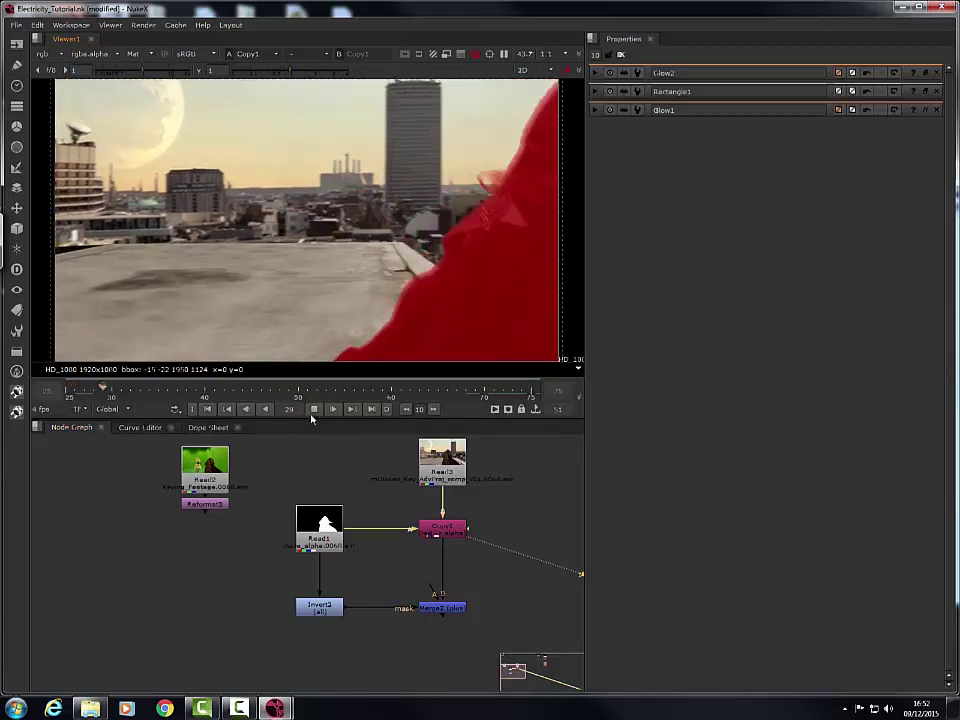
{"action": "left_click", "coordinate": [313, 410]}
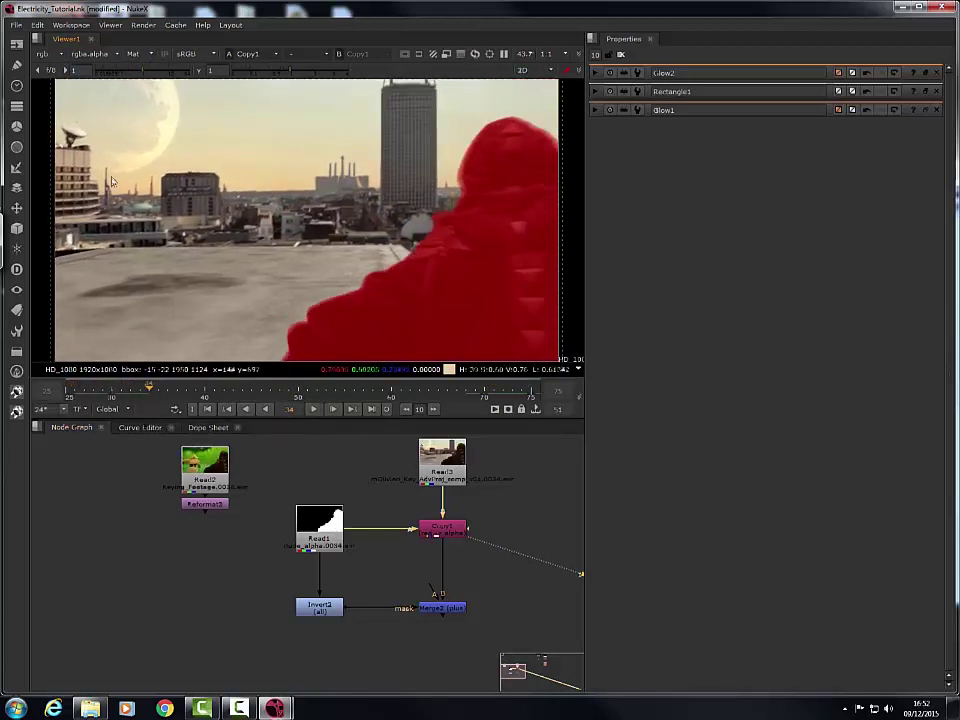
{"action": "left_click_drag", "start_coordinate": [53, 130], "coordinate": [311, 268], "text": "ctrl"}
{"action": "left_click_drag", "start_coordinate": [161, 165], "coordinate": [290, 245], "text": "ctrl"}
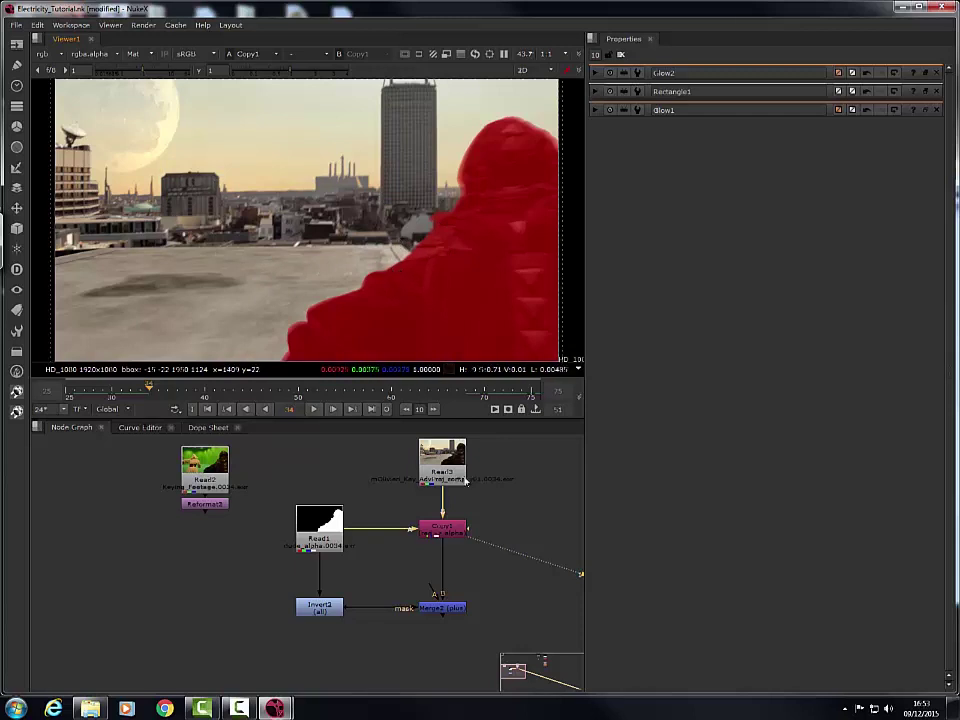
Step: View Merge2 at frame 62 and turn off the matte overlay
{"action": "middle_click_drag", "start_coordinate": [457, 534], "coordinate": [357, 490]}
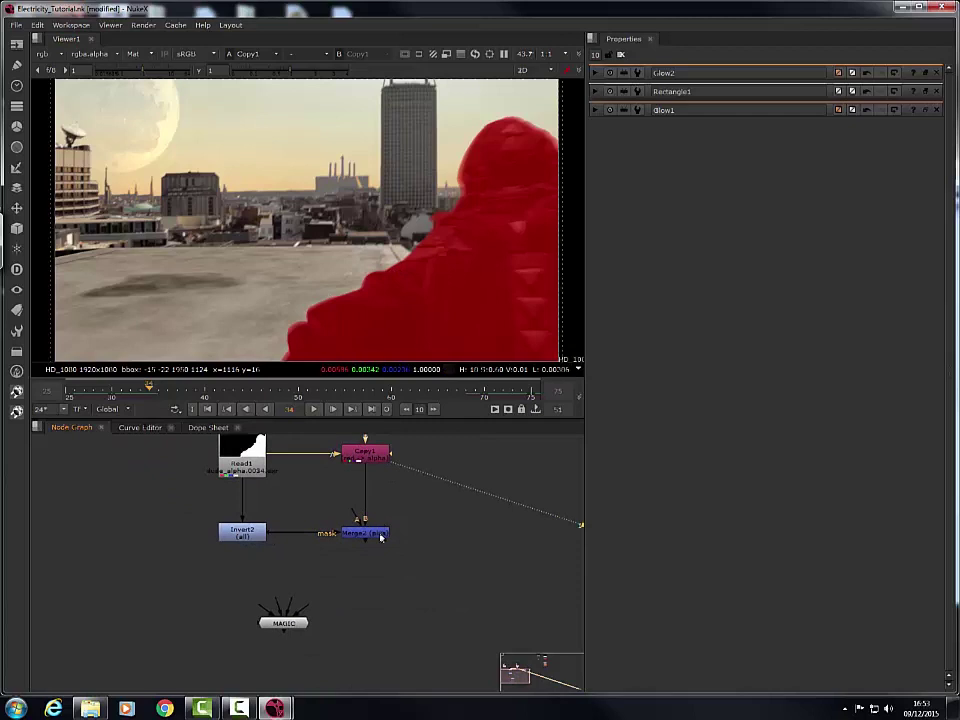
{"action": "left_click", "coordinate": [380, 537]}
{"action": "key", "text": "1"}
{"action": "left_click", "coordinate": [421, 390]}
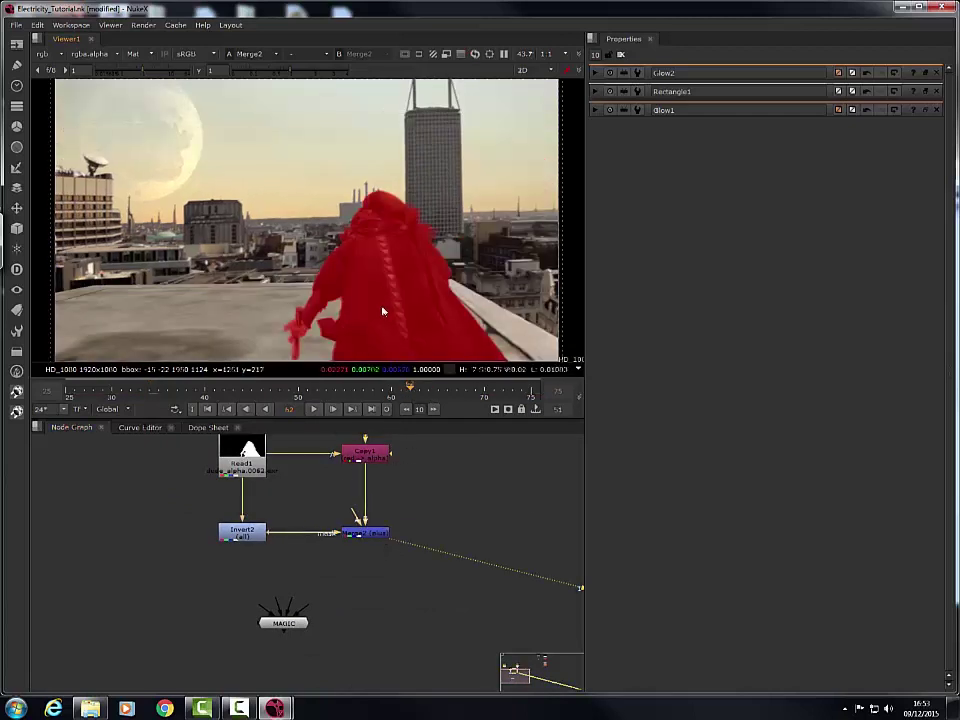
{"action": "key", "text": "m"}
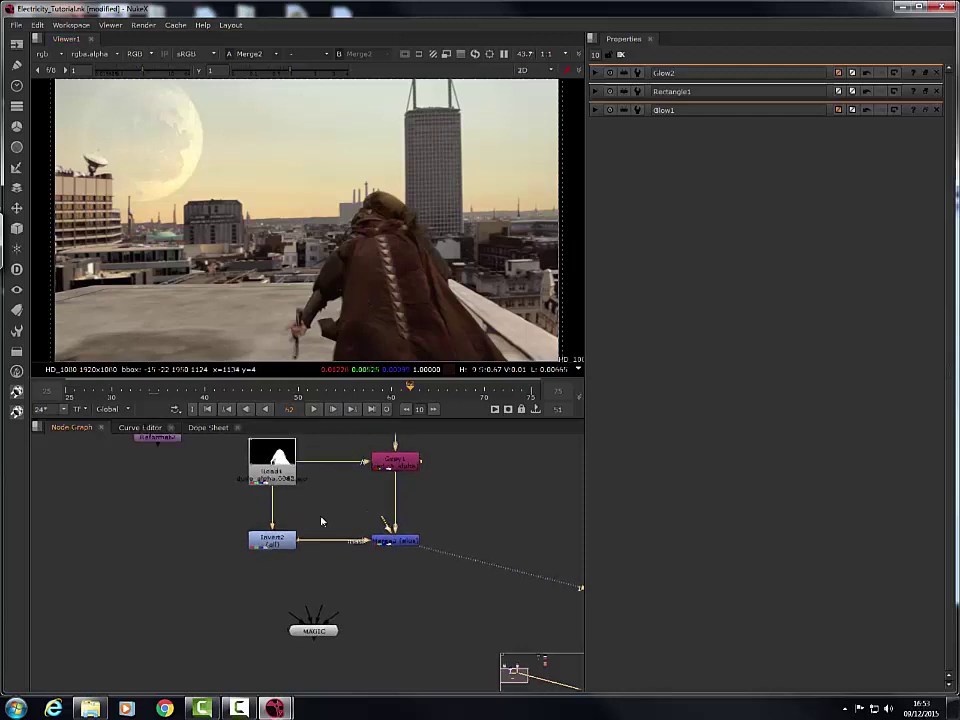
Step: Connect Merge2's A input to Glow2 and check the composite at frame 48
{"action": "scroll", "coordinate": [371, 523], "scroll_direction": "up", "scroll_amount": 2}
{"action": "scroll", "coordinate": [416, 525], "scroll_direction": "down", "scroll_amount": 3}
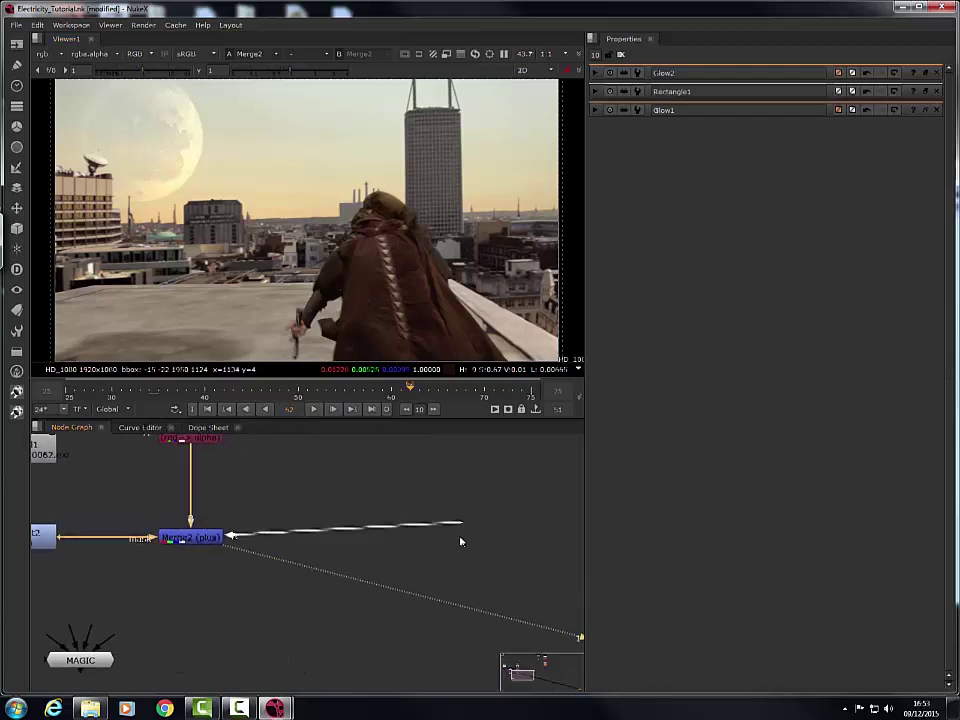
{"action": "left_click_drag", "start_coordinate": [578, 500], "coordinate": [350, 494]}
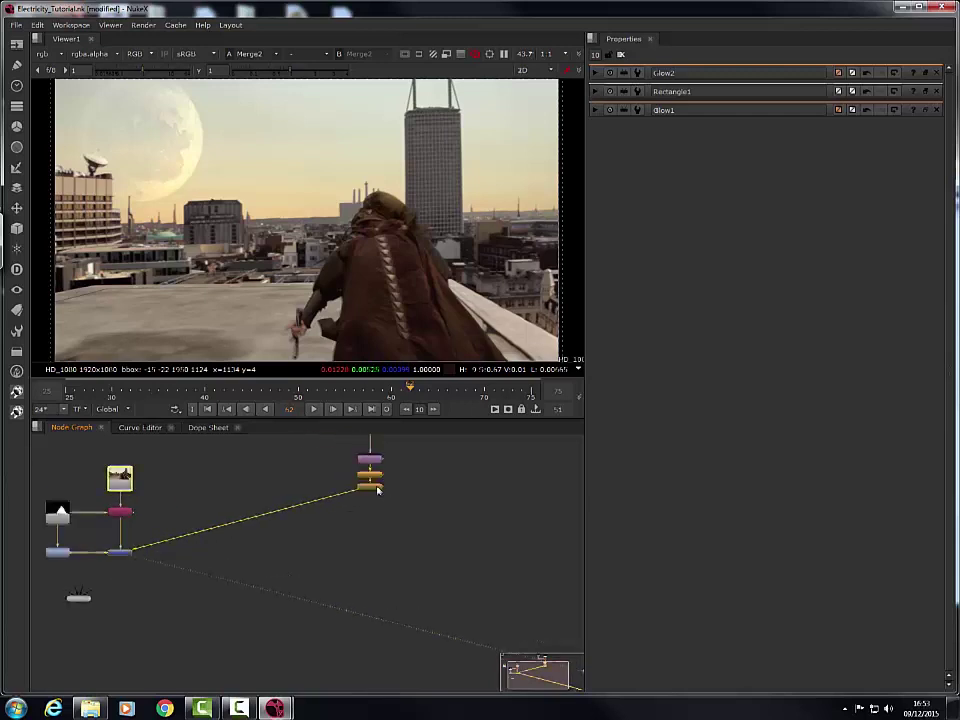
{"action": "scroll", "coordinate": [364, 504], "scroll_direction": "up", "scroll_amount": 3}
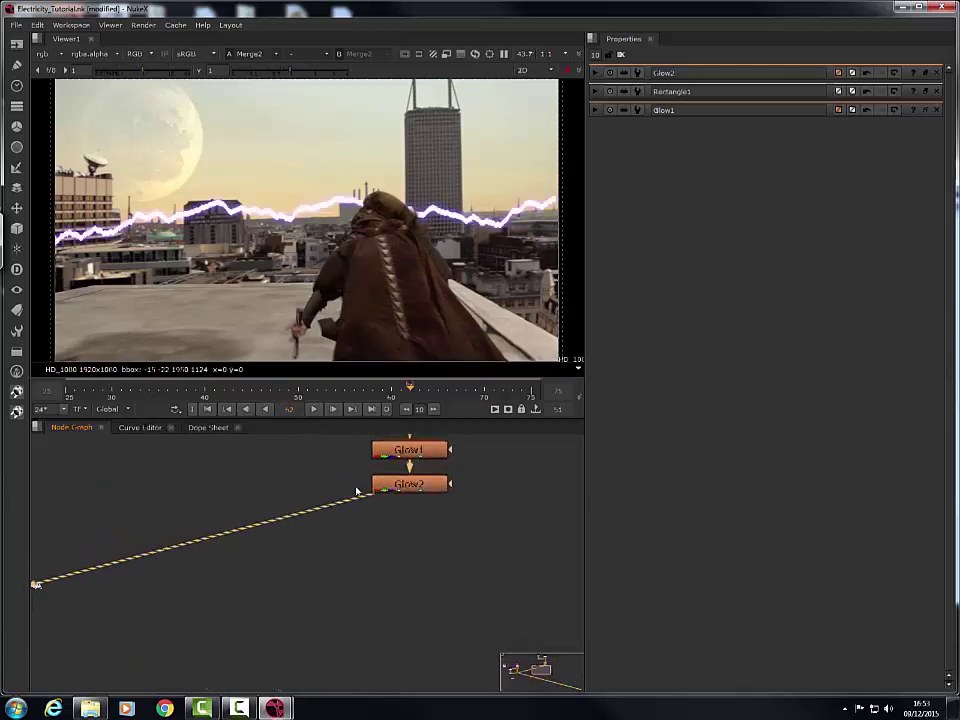
{"action": "scroll", "coordinate": [360, 491], "scroll_direction": "down", "scroll_amount": 2}
{"action": "left_click_drag", "start_coordinate": [395, 396], "coordinate": [281, 390]}
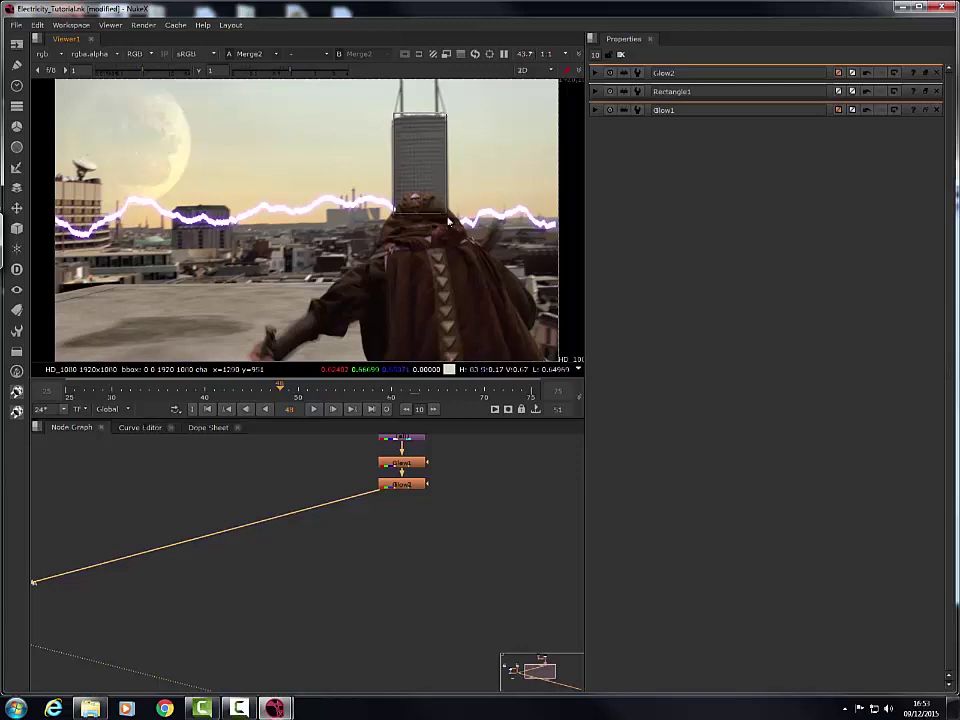
Step: Disconnect Merge2's mask input to compare the line over the wizard and reconnect it to Invert2
{"action": "middle_click_drag", "start_coordinate": [68, 546], "coordinate": [237, 503]}
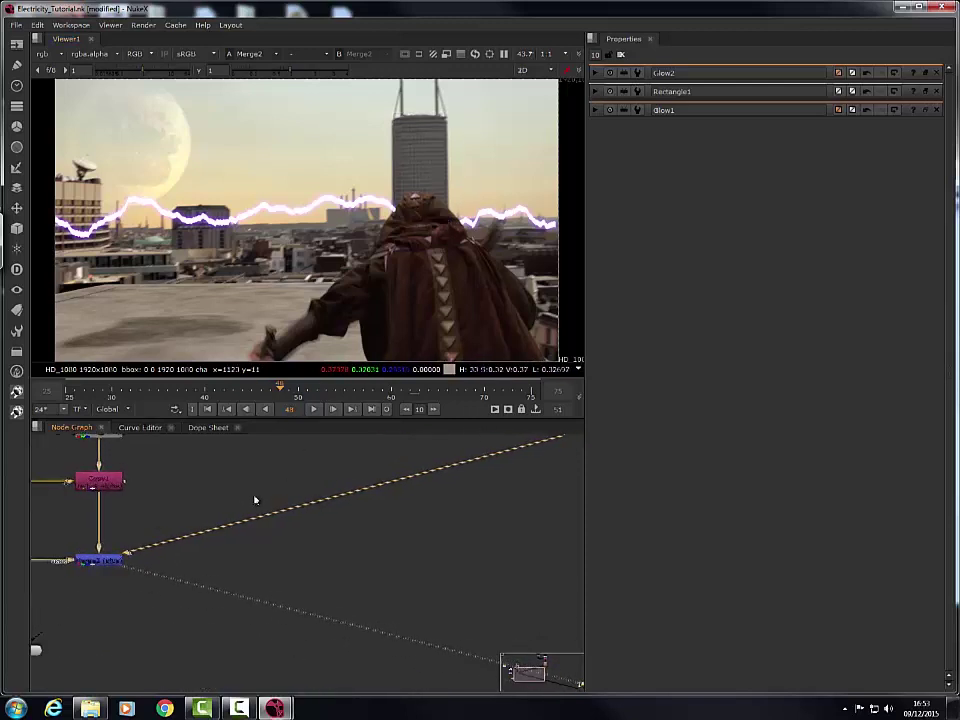
{"action": "middle_click_drag", "start_coordinate": [255, 500], "coordinate": [240, 563]}
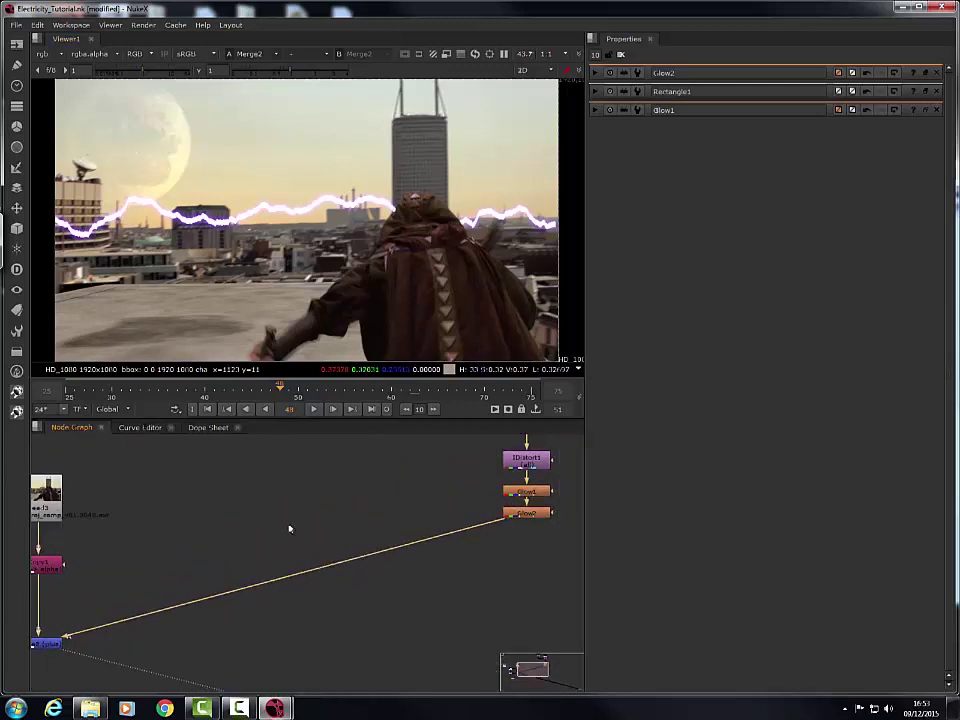
{"action": "middle_click_drag", "start_coordinate": [152, 545], "coordinate": [359, 523]}
{"action": "middle_click_drag", "start_coordinate": [188, 529], "coordinate": [226, 501]}
{"action": "scroll", "coordinate": [226, 501], "scroll_direction": "up", "scroll_amount": 1}
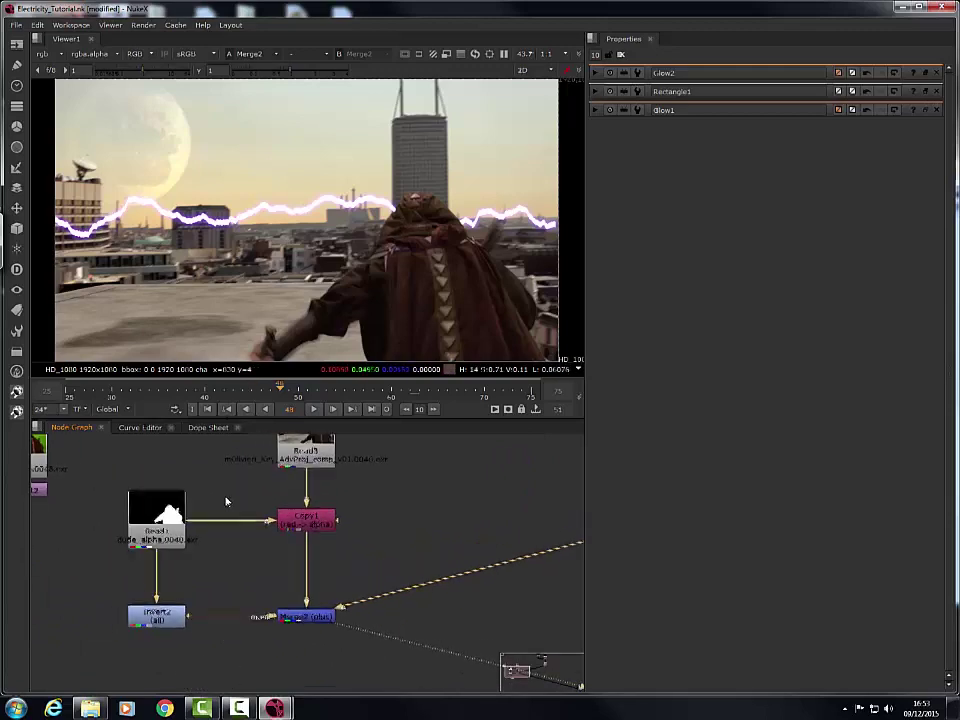
{"action": "scroll", "coordinate": [226, 501], "scroll_direction": "up", "scroll_amount": 2}
{"action": "left_click_drag", "start_coordinate": [305, 651], "coordinate": [240, 600]}
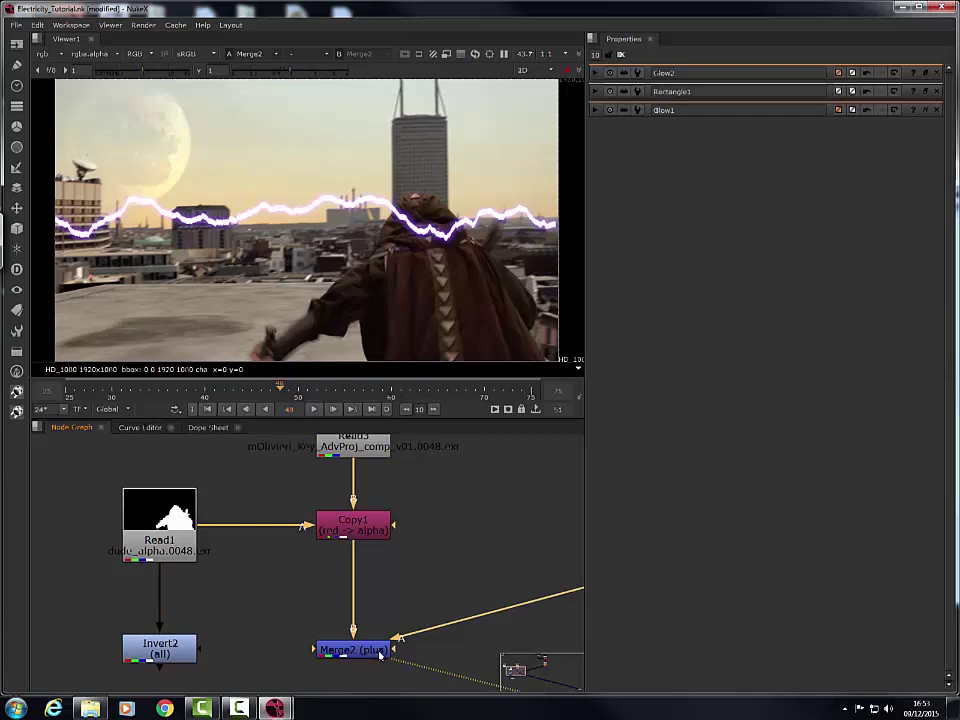
{"action": "left_click_drag", "start_coordinate": [400, 676], "coordinate": [237, 659]}
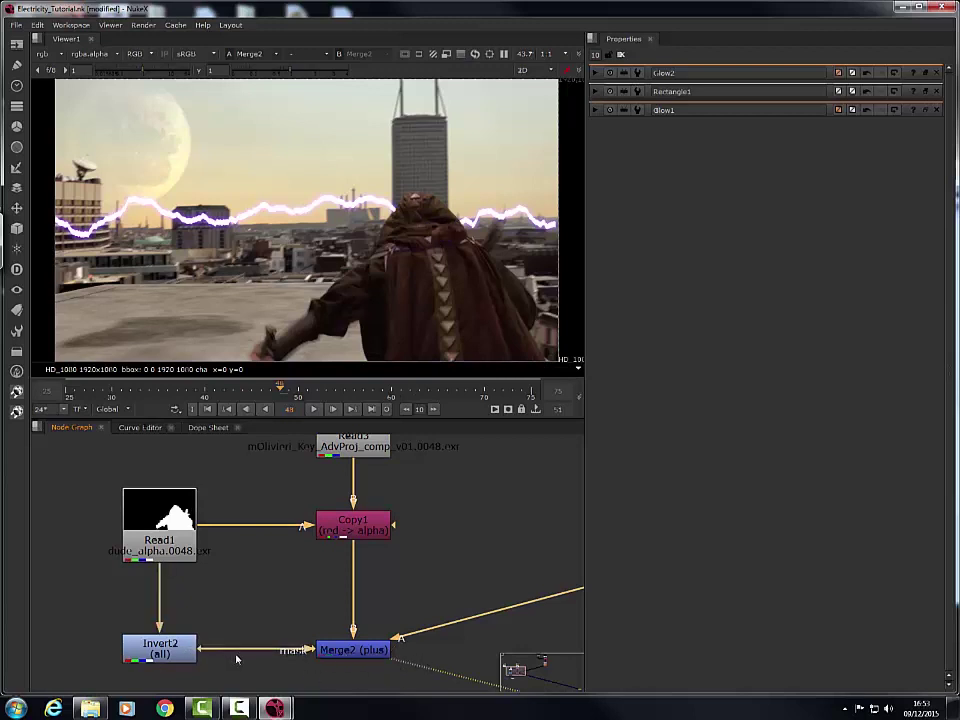
{"action": "left_click", "coordinate": [163, 557]}
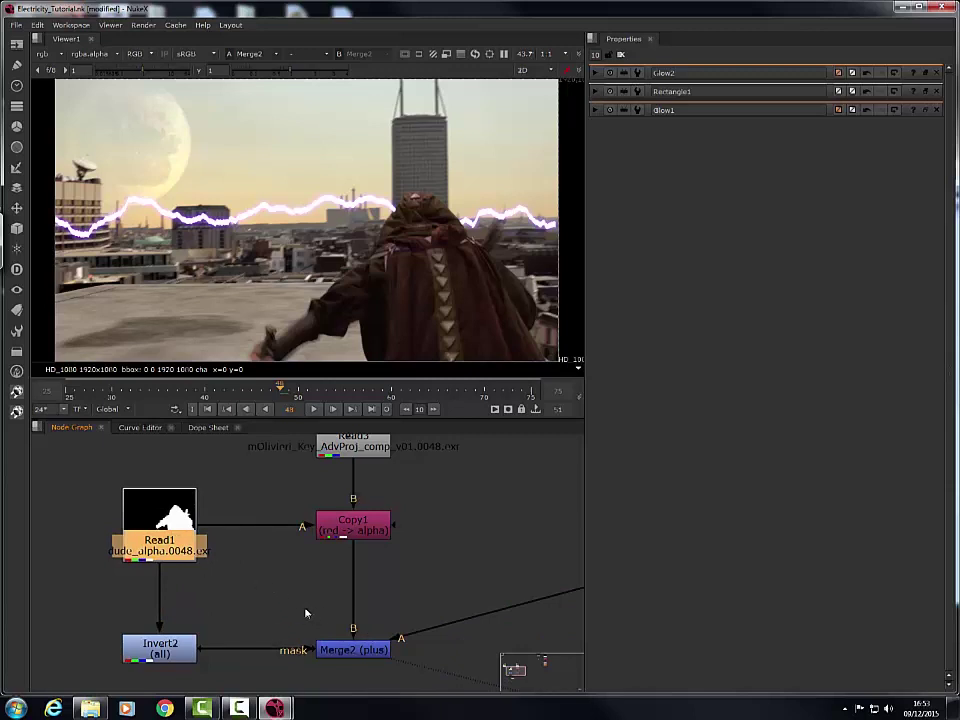
Step: Move the MAGIC group node across the node graph to just below Glow2
{"action": "middle_click_drag", "start_coordinate": [293, 605], "coordinate": [236, 541]}
{"action": "scroll", "coordinate": [281, 596], "scroll_direction": "down", "scroll_amount": 2}
{"action": "middle_click_drag", "start_coordinate": [256, 609], "coordinate": [252, 547]}
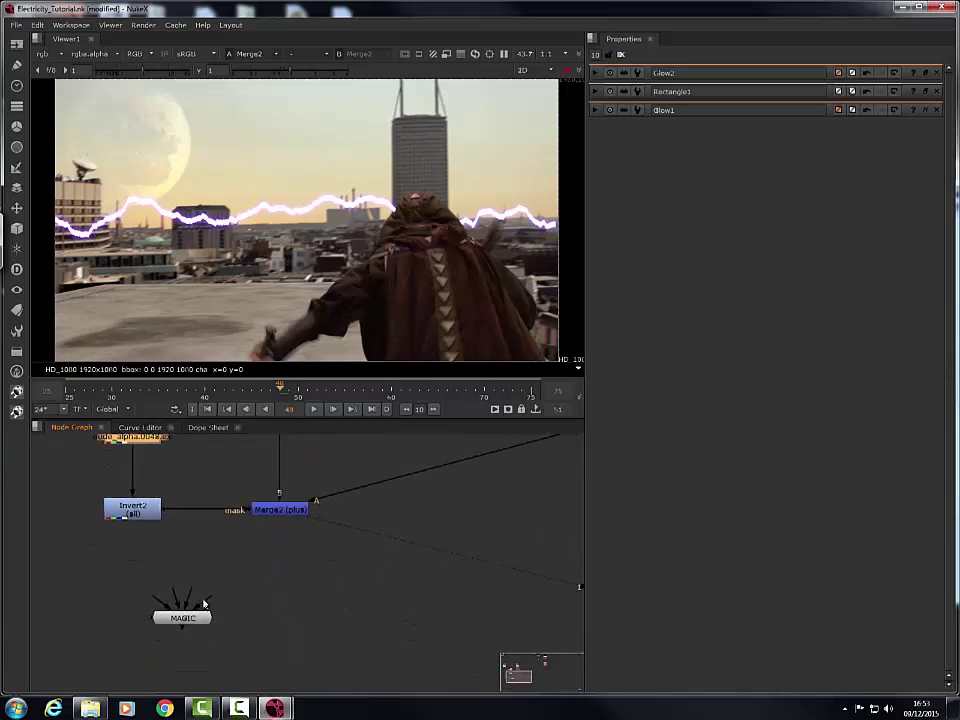
{"action": "left_click_drag", "start_coordinate": [197, 613], "coordinate": [516, 528]}
{"action": "middle_click_drag", "start_coordinate": [516, 528], "coordinate": [154, 648]}
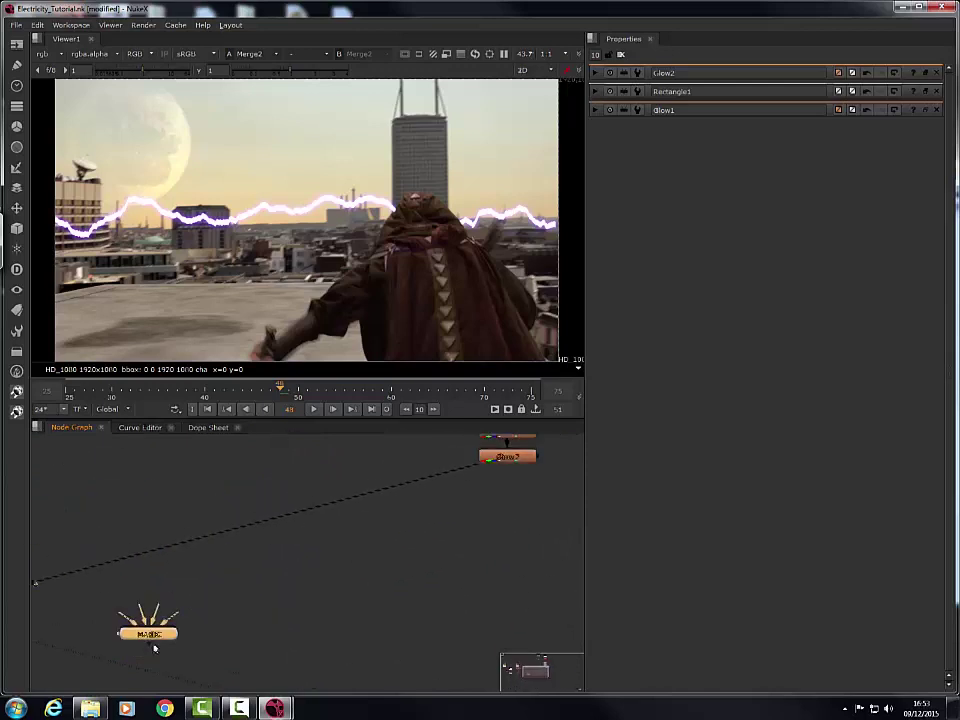
{"action": "left_click_drag", "start_coordinate": [122, 634], "coordinate": [390, 532]}
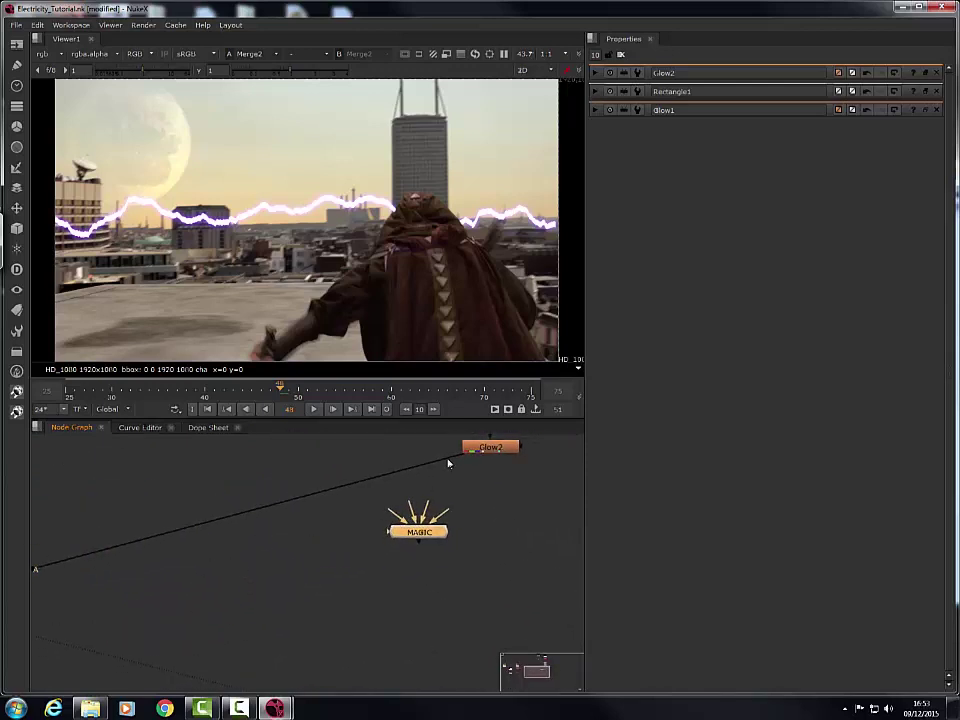
Step: Open the MAGIC group's internal node graph and examine its projection, camera and ScanlineRender setup
{"action": "double_click", "coordinate": [419, 533]}
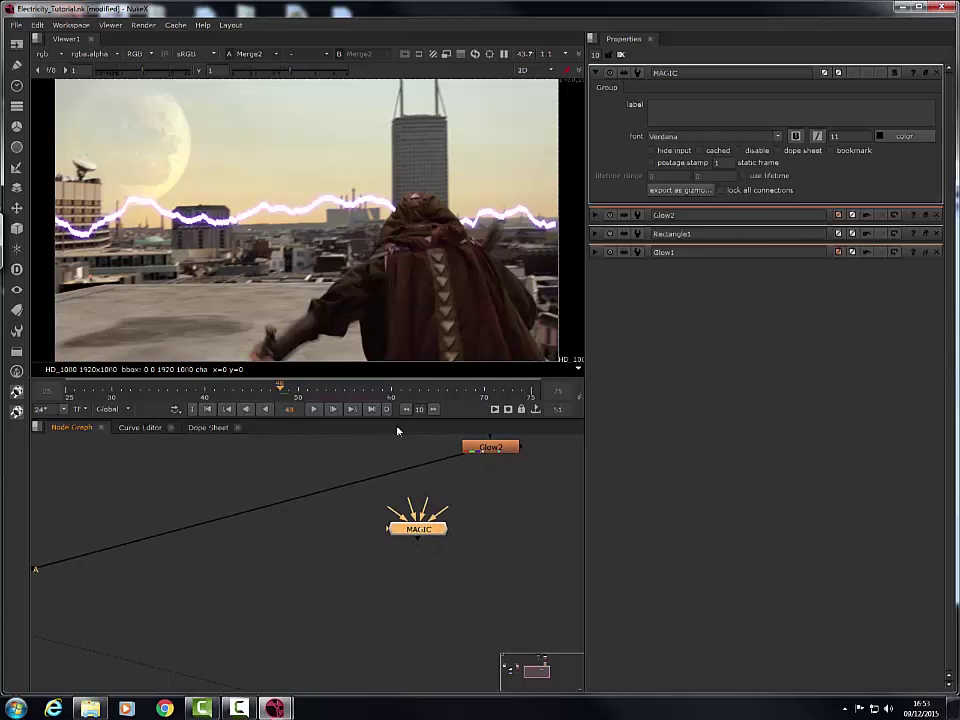
{"action": "left_click", "coordinate": [895, 73]}
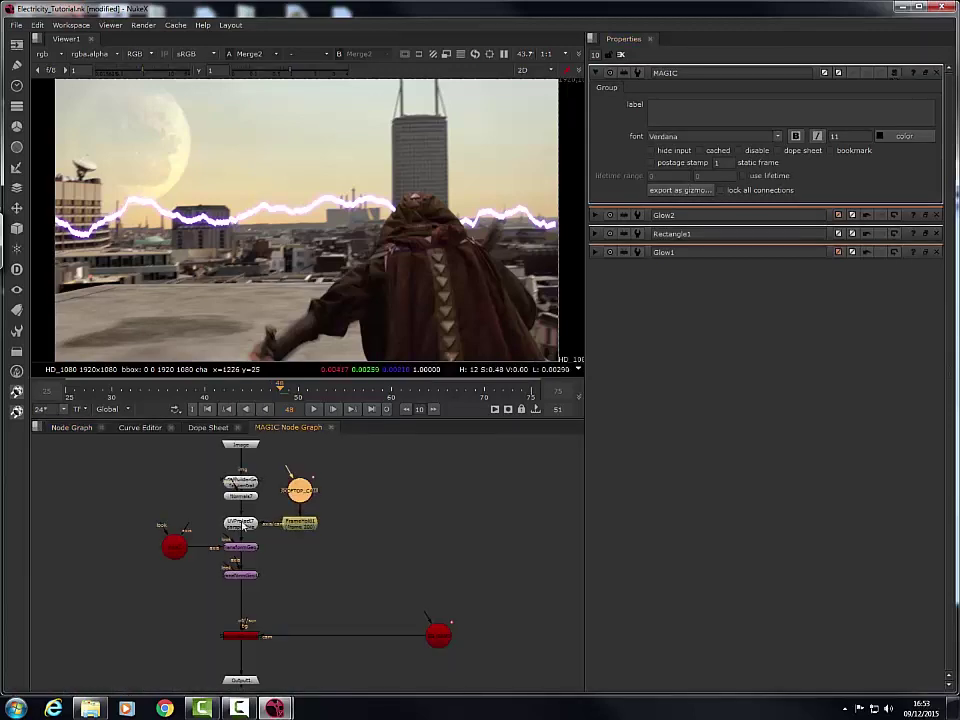
{"action": "scroll", "coordinate": [298, 537], "scroll_direction": "up", "scroll_amount": 3}
{"action": "key", "text": "space"}
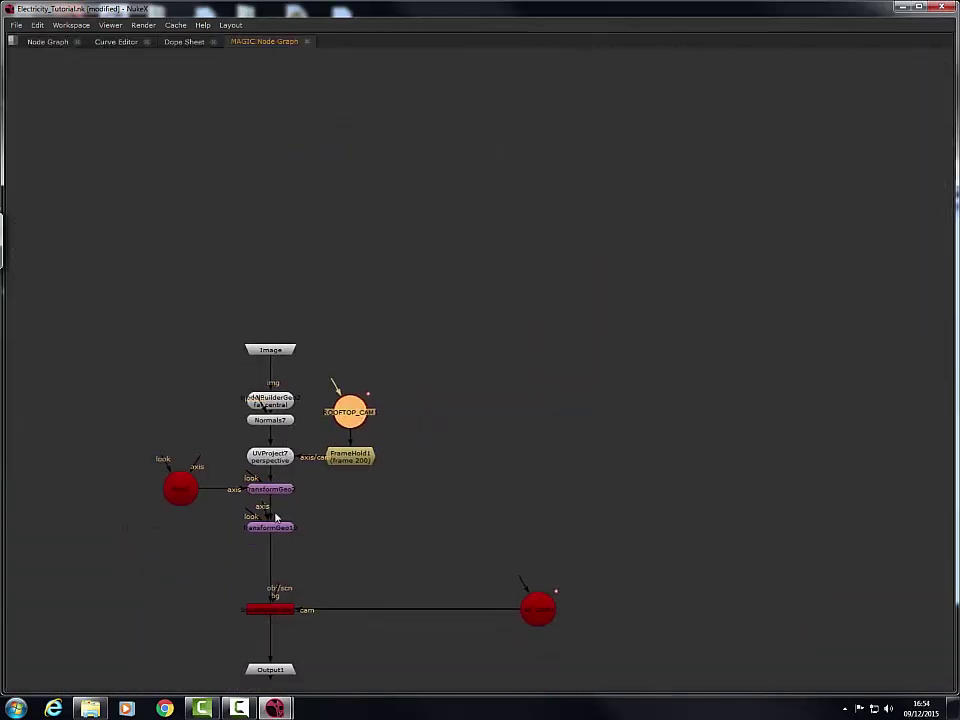
{"action": "scroll", "coordinate": [300, 420], "scroll_direction": "up", "scroll_amount": 4}
{"action": "mouse_move", "coordinate": [337, 316]}
{"action": "middle_mouse_down"}
{"action": "mouse_move", "coordinate": [313, 263]}
{"action": "mouse_move", "coordinate": [341, 301]}
{"action": "middle_mouse_up"}
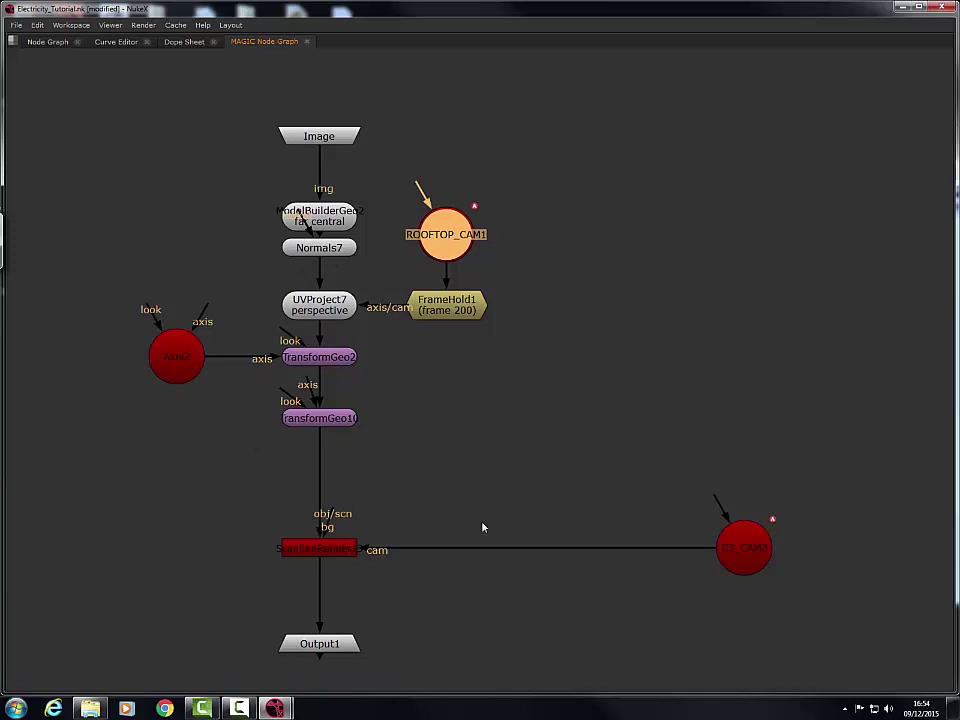
{"action": "left_click", "coordinate": [298, 552]}
{"action": "key", "text": "space"}
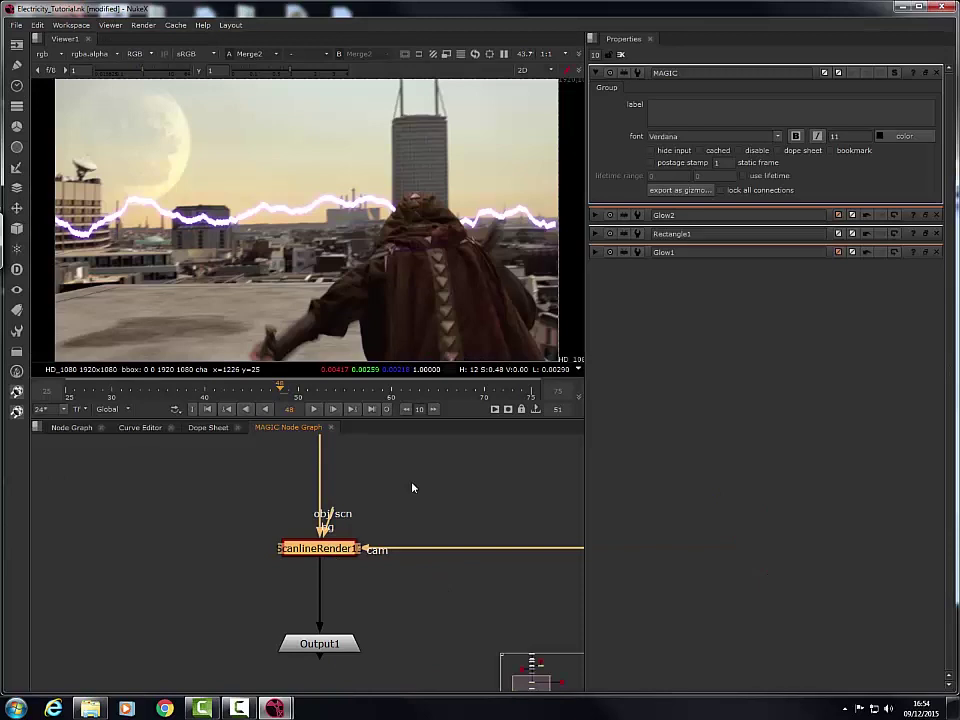
Step: In the main node graph, feed Glow2 into MAGIC's Image input and connect Merge2's A input to MAGIC, aligned below Glow2
{"action": "left_click", "coordinate": [68, 427]}
{"action": "middle_click_drag", "start_coordinate": [363, 532], "coordinate": [385, 543]}
{"action": "scroll", "coordinate": [375, 538], "scroll_direction": "down", "scroll_amount": 3}
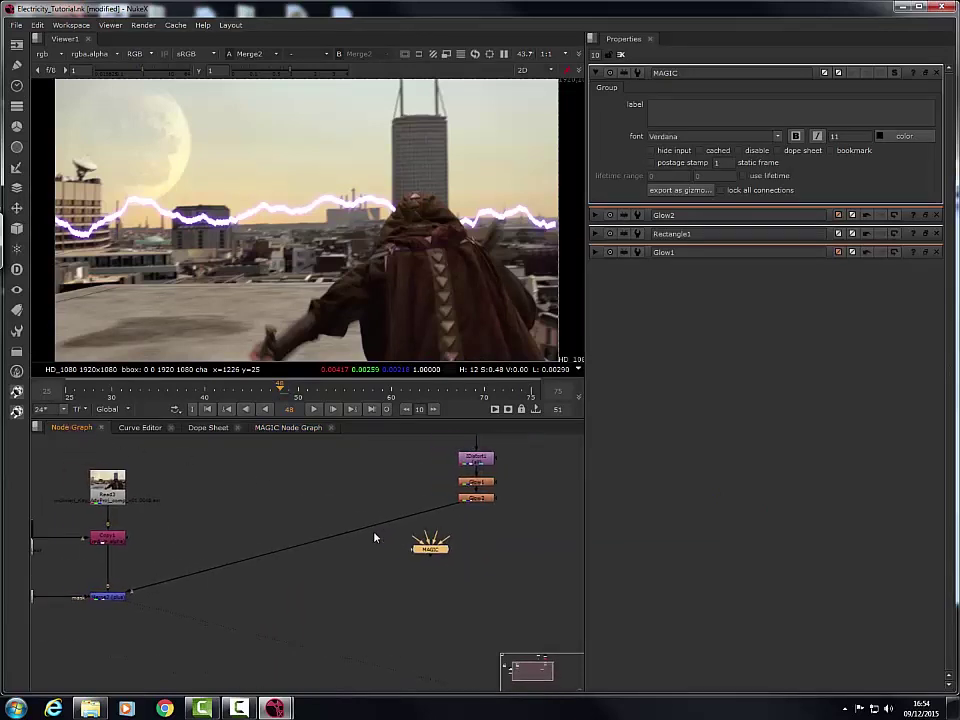
{"action": "scroll", "coordinate": [377, 540], "scroll_direction": "up", "scroll_amount": 2}
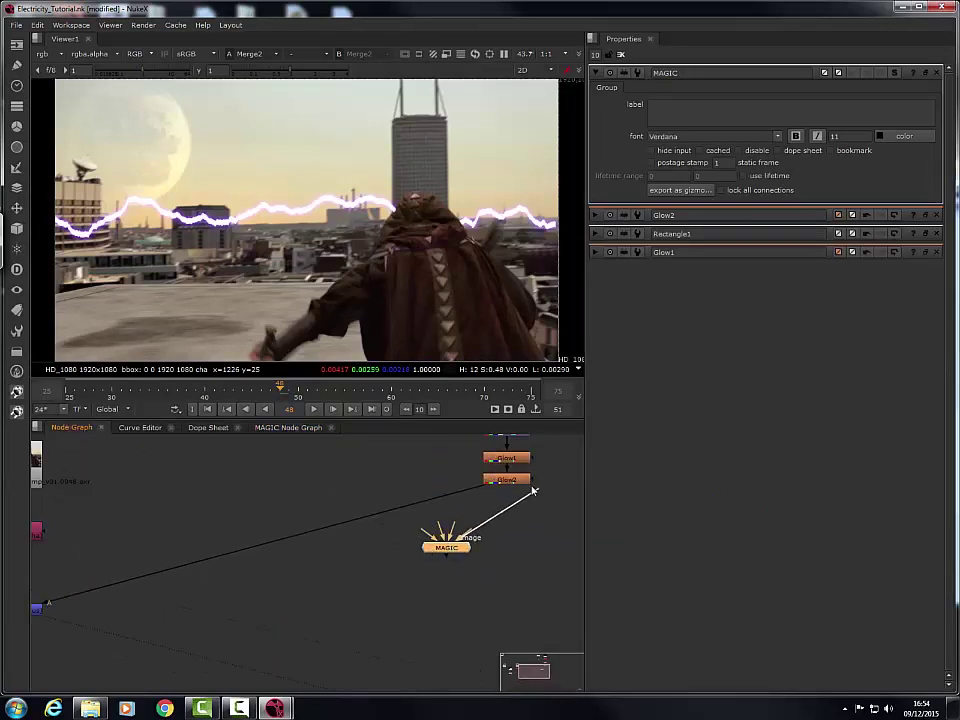
{"action": "left_click_drag", "start_coordinate": [470, 490], "coordinate": [509, 617]}
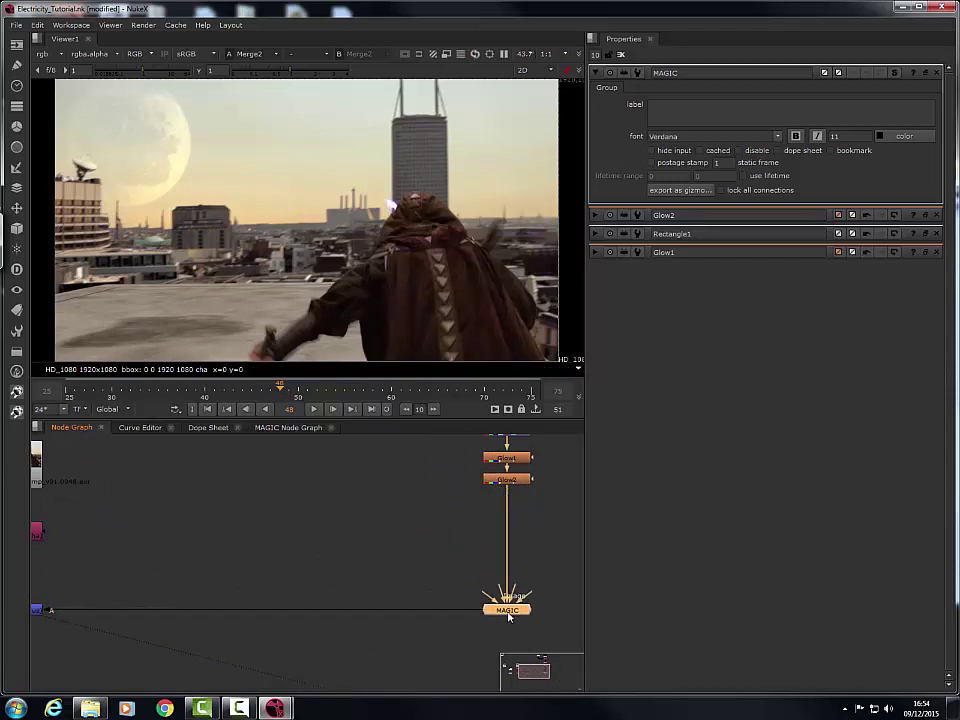
Step: Scrub and play the composite to review the projected electricity, stopping at frame 68
{"action": "left_click", "coordinate": [352, 411]}
{"action": "left_click_drag", "start_coordinate": [428, 395], "coordinate": [449, 393]}
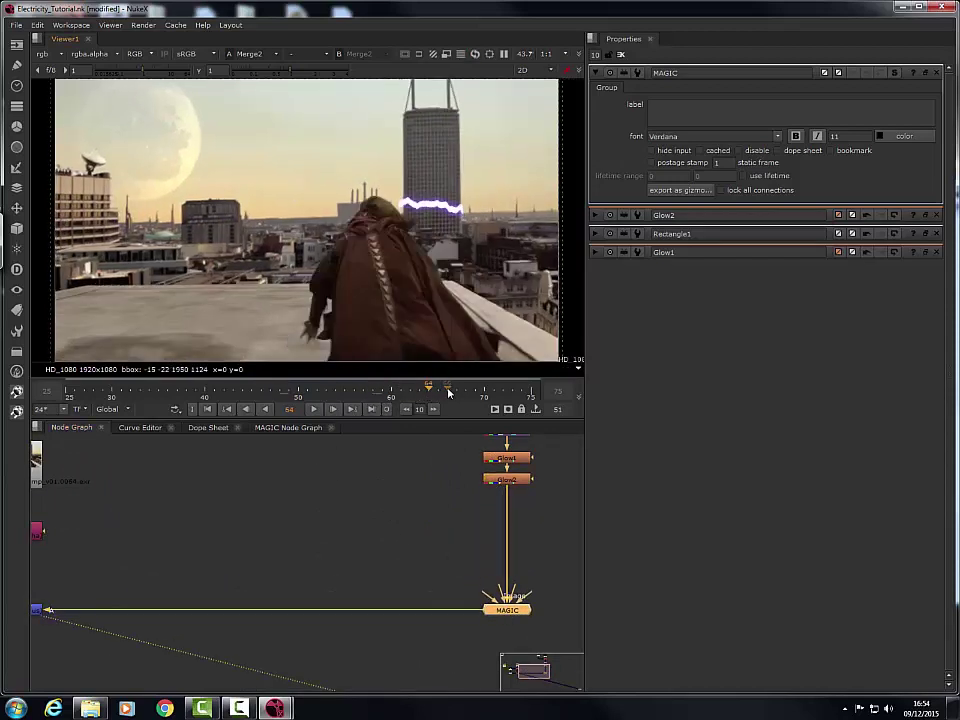
{"action": "left_click", "coordinate": [315, 412]}
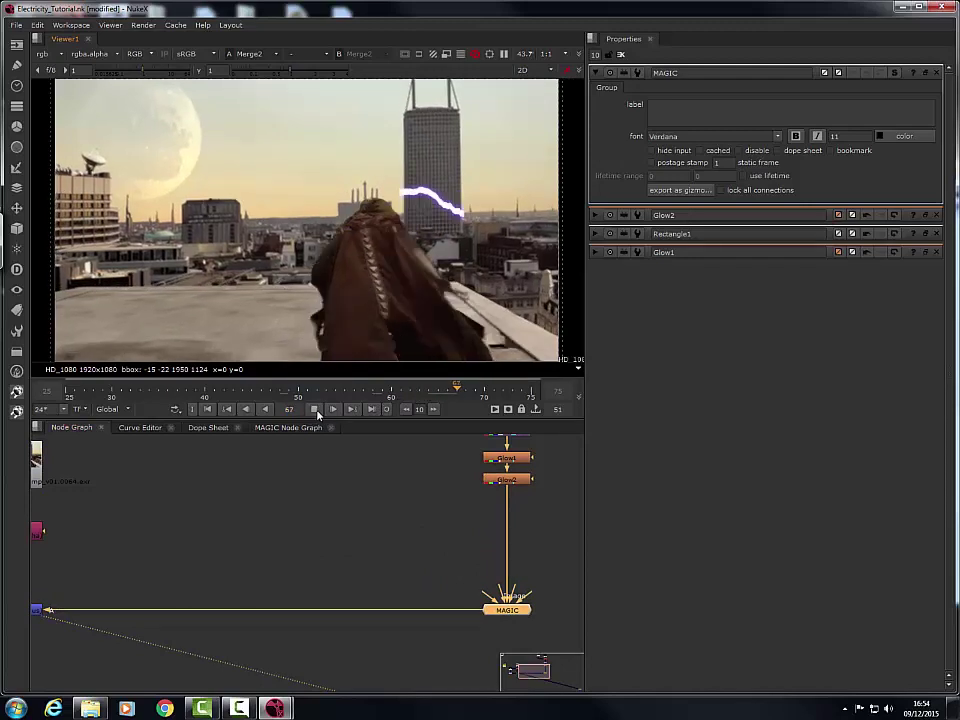
{"action": "left_click", "coordinate": [317, 413]}
Step: Add a Transform node between Glow2 and MAGIC
{"action": "middle_click_drag", "start_coordinate": [393, 522], "coordinate": [213, 546]}
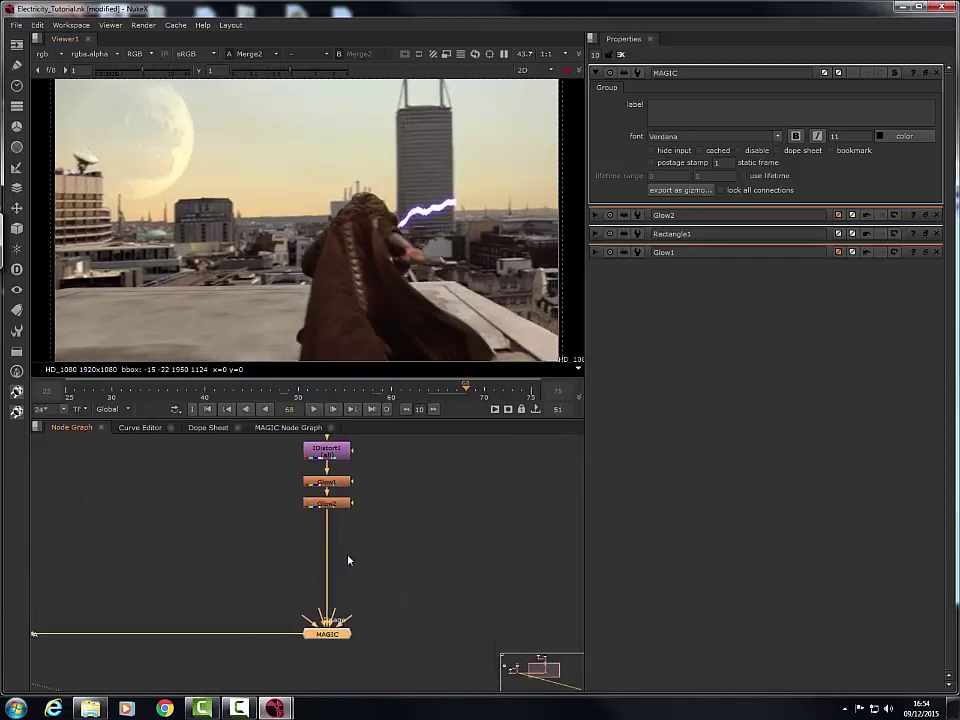
{"action": "left_click", "coordinate": [404, 557]}
{"action": "key", "text": "t"}
{"action": "left_click_drag", "start_coordinate": [386, 550], "coordinate": [355, 548]}
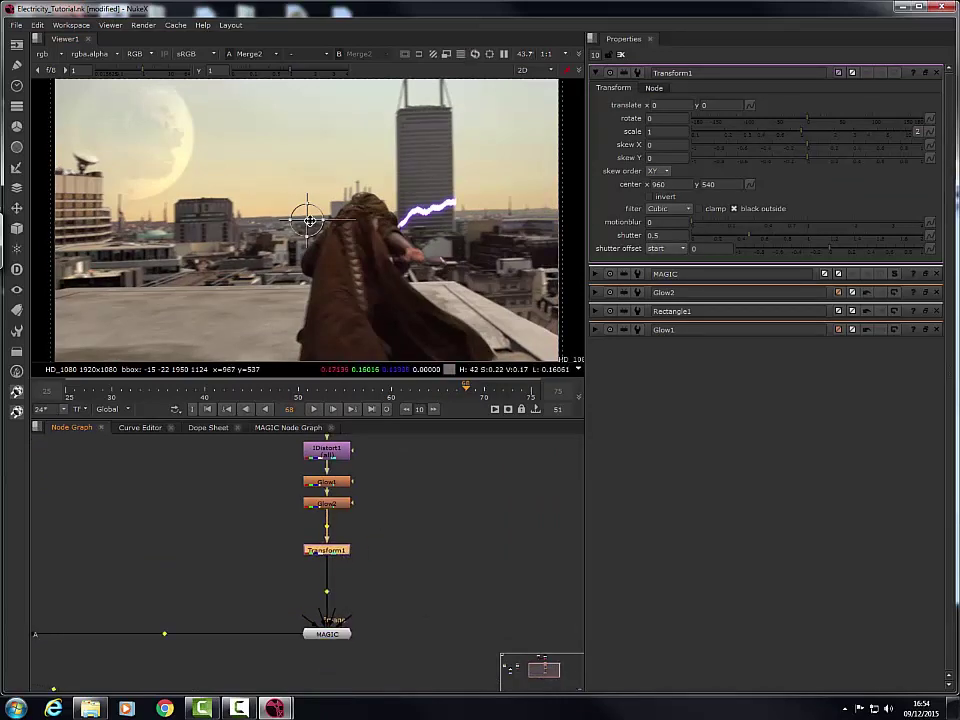
Step: Move Transform1's center to x 1416, y 572 and translate the electricity to x -5.5, y 443.5 at the tower's top
{"action": "left_click_drag", "start_coordinate": [310, 221], "coordinate": [418, 97], "text": "ctrl"}
{"action": "middle_click_drag", "start_coordinate": [411, 125], "coordinate": [424, 188]}
{"action": "scroll", "coordinate": [447, 169], "scroll_direction": "up", "scroll_amount": 8}
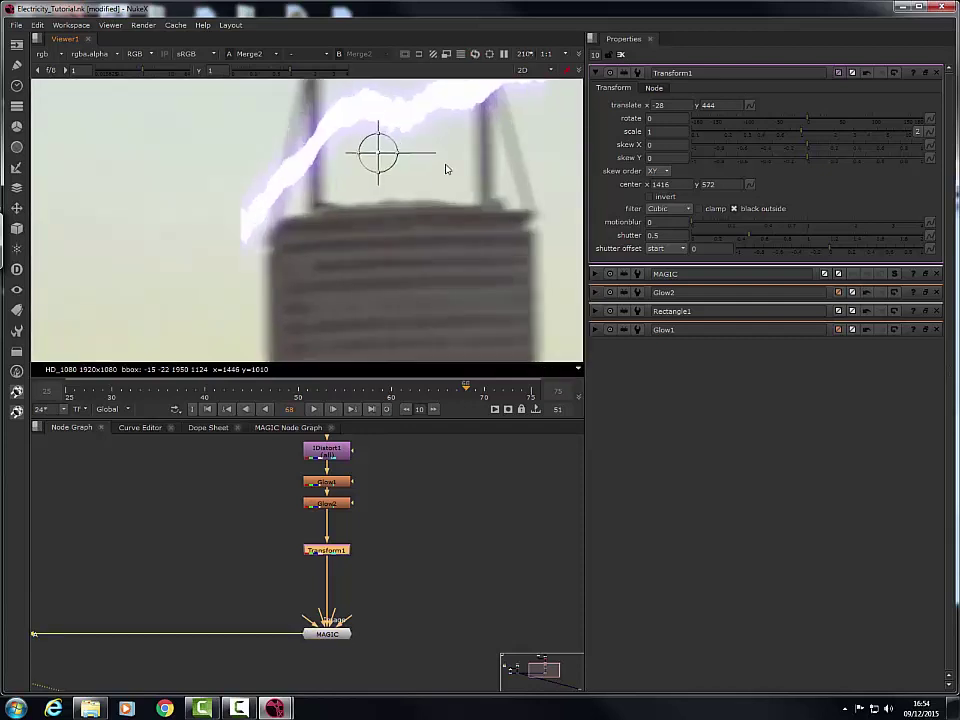
{"action": "scroll", "coordinate": [446, 169], "scroll_direction": "down", "scroll_amount": 3}
{"action": "left_click_drag", "start_coordinate": [414, 183], "coordinate": [424, 184]}
{"action": "scroll", "coordinate": [420, 183], "scroll_direction": "up", "scroll_amount": 2}
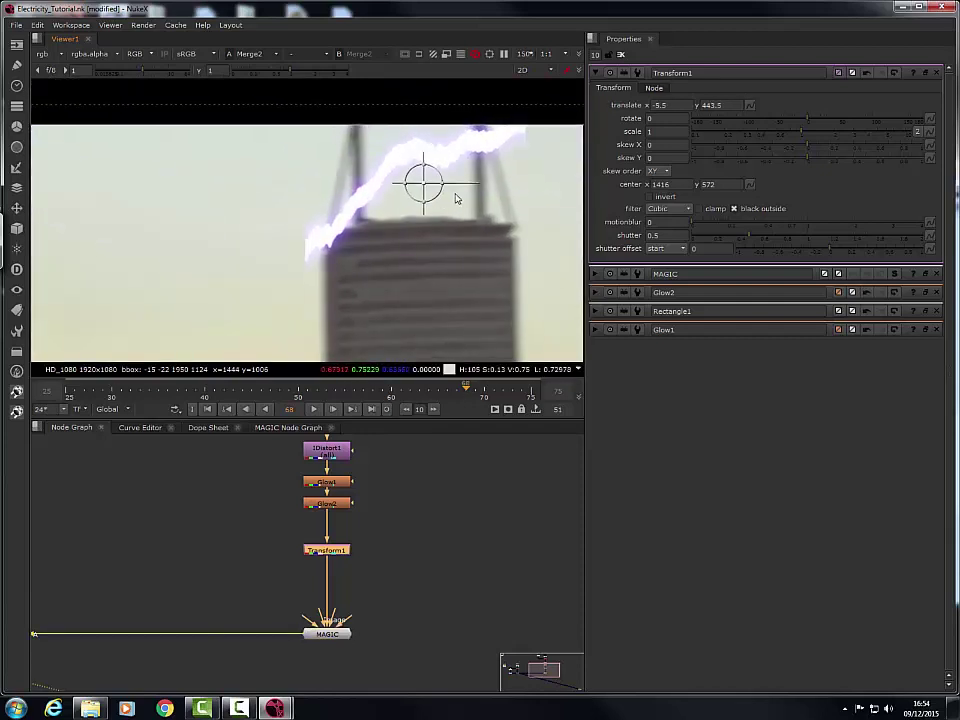
Step: Open Rectangle1 and set its area to x 500 and r 1408 to shorten the line at both ends
{"action": "scroll", "coordinate": [457, 197], "scroll_direction": "down", "scroll_amount": 3}
{"action": "middle_click_drag", "start_coordinate": [510, 210], "coordinate": [398, 227]}
{"action": "middle_click_drag", "start_coordinate": [337, 503], "coordinate": [334, 690]}
{"action": "middle_click_drag", "start_coordinate": [244, 519], "coordinate": [208, 483]}
{"action": "scroll", "coordinate": [303, 522], "scroll_direction": "up", "scroll_amount": 4}
{"action": "double_click", "coordinate": [303, 518]}
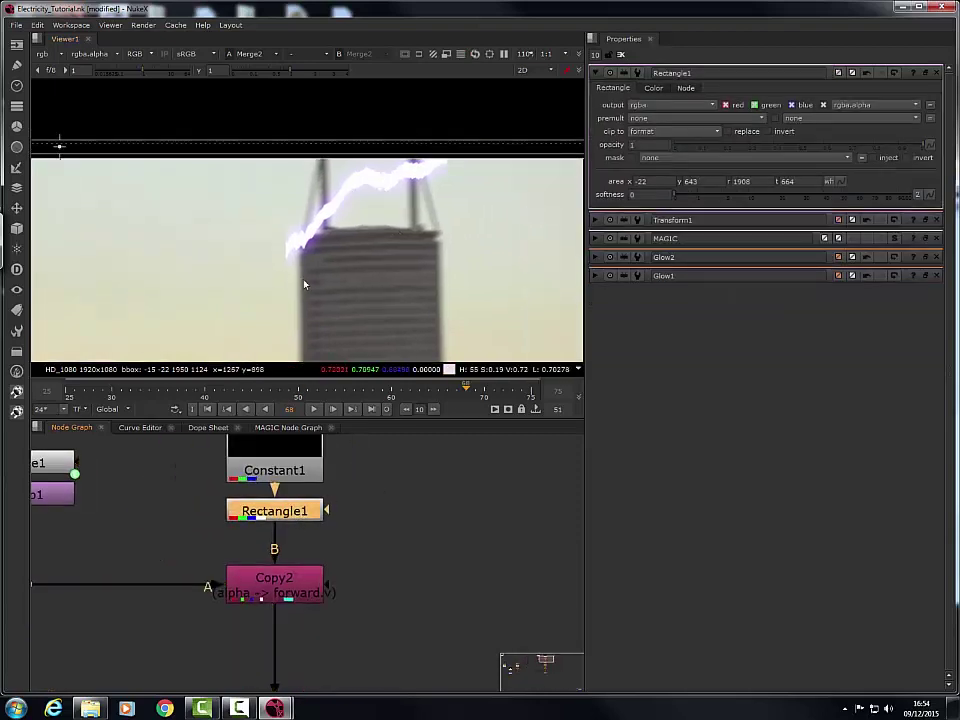
{"action": "scroll", "coordinate": [450, 246], "scroll_direction": "down", "scroll_amount": 3}
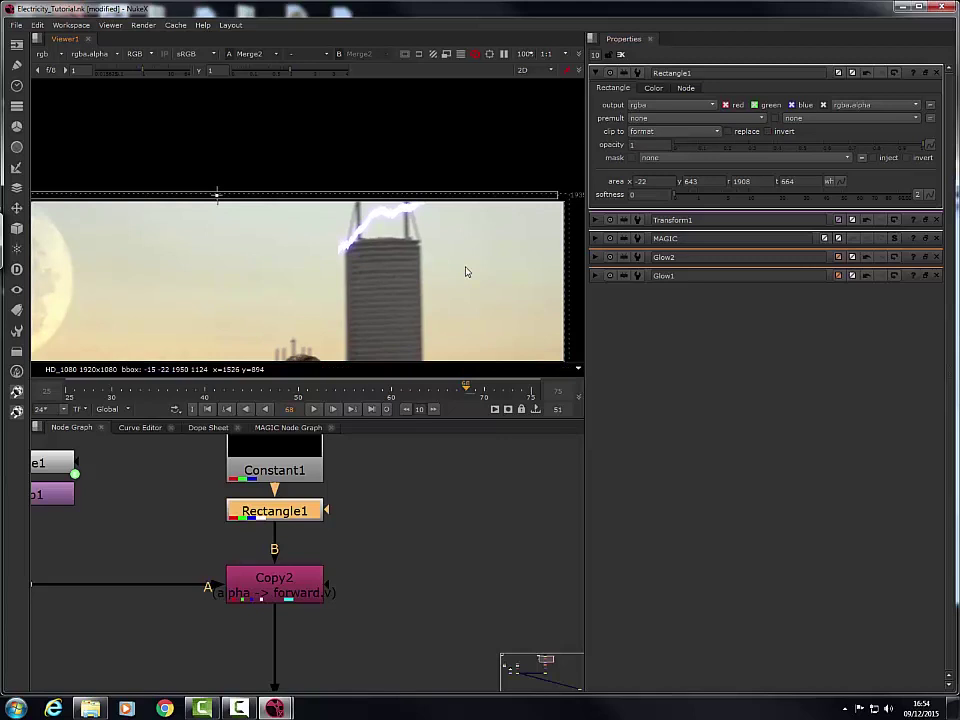
{"action": "scroll", "coordinate": [467, 270], "scroll_direction": "up", "scroll_amount": 3}
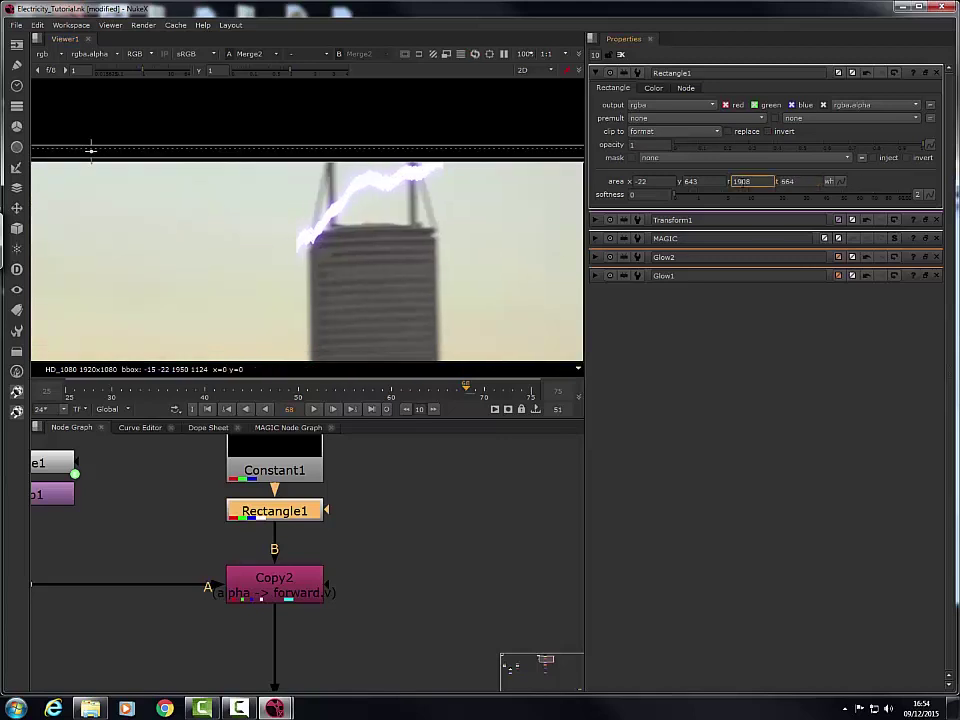
{"action": "key", "text": "Down"}
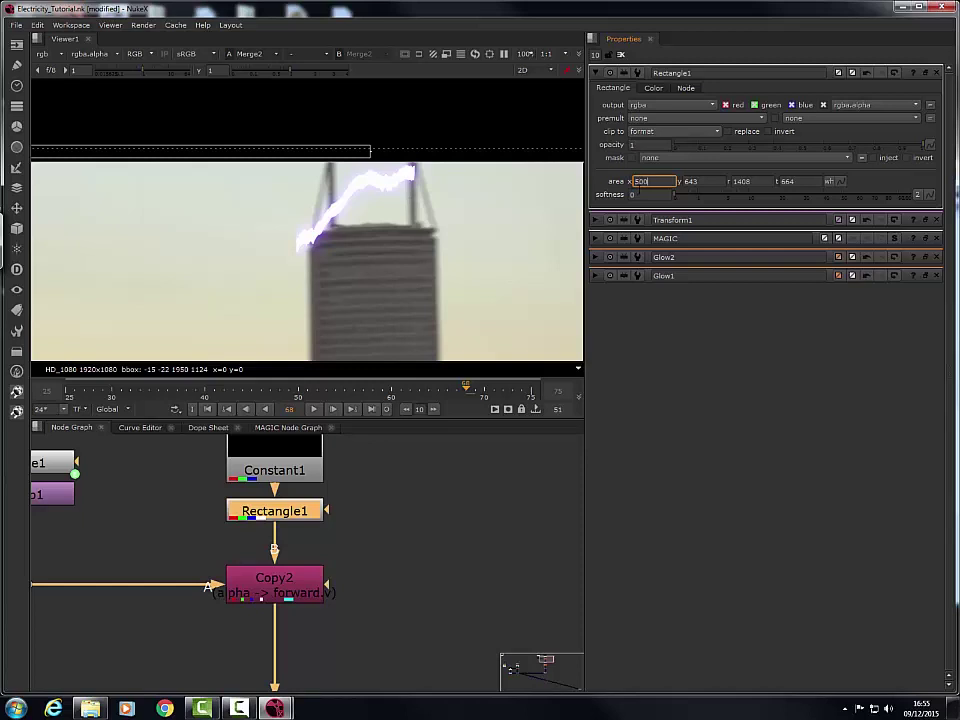
{"action": "key", "text": "Return"}
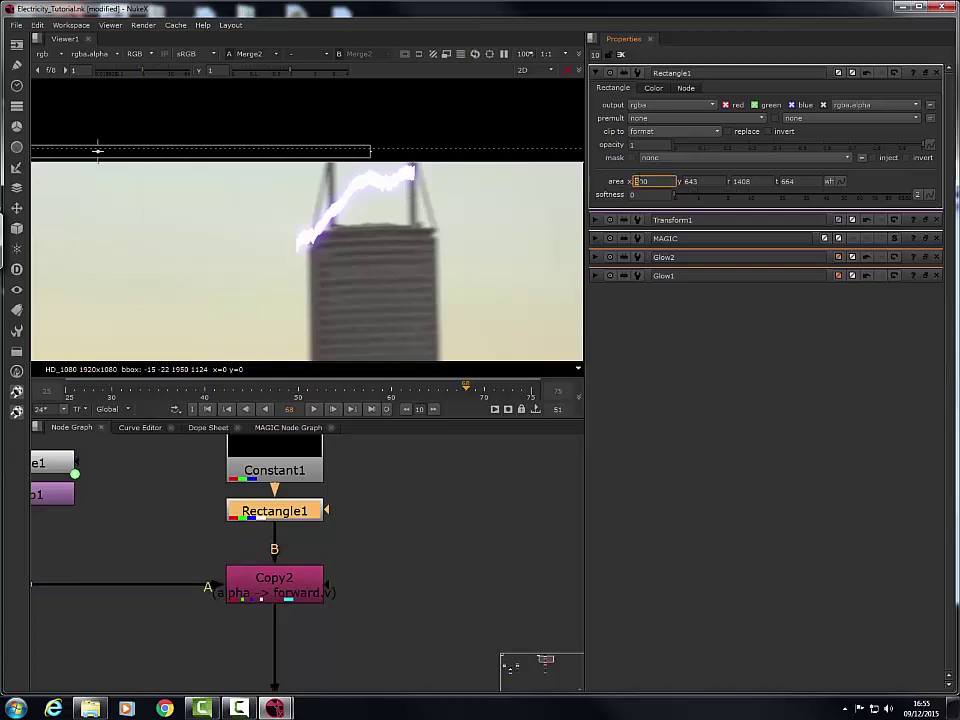
Step: Set Rectangle1's area x to 1280 to shorten the electricity line to the gap between the tower's masts
{"action": "key", "text": "Up"}
{"action": "key", "text": "Up"}
{"action": "key", "text": "Up"}
{"action": "key", "text": "Up"}
{"action": "key", "text": "Up"}
{"action": "key", "text": "Up"}
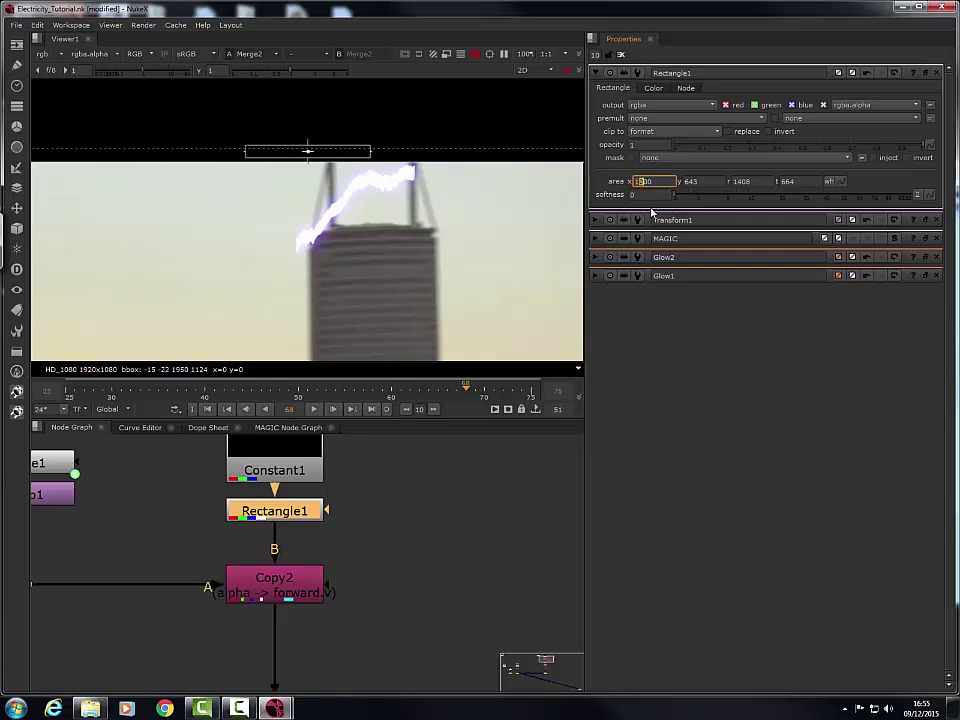
{"action": "key", "text": "Down"}
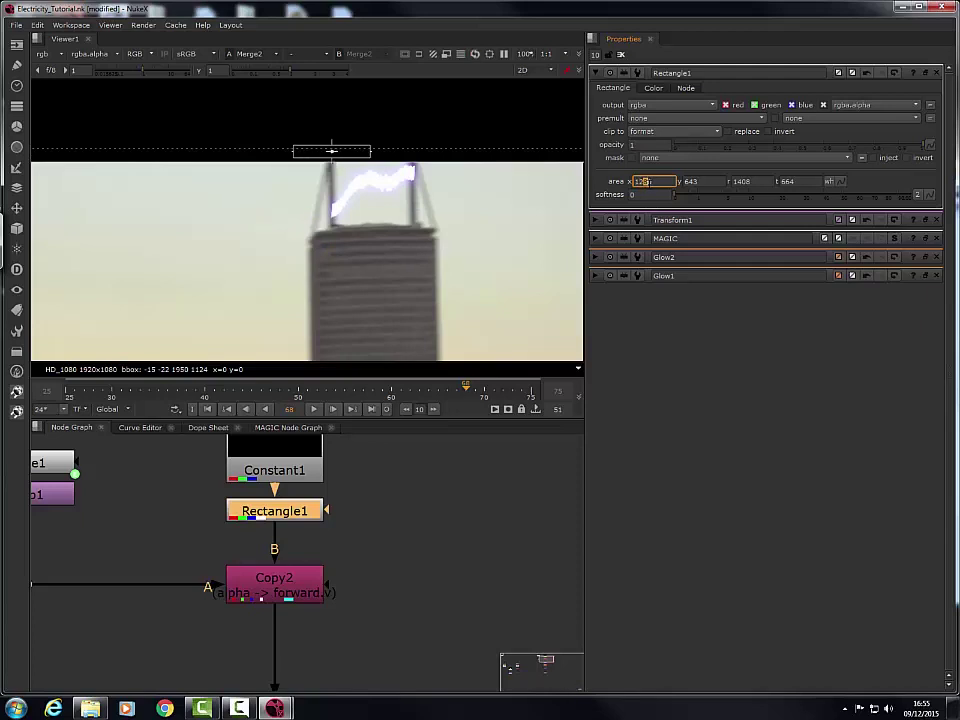
{"action": "scroll", "coordinate": [390, 255], "scroll_direction": "down", "scroll_amount": 3}
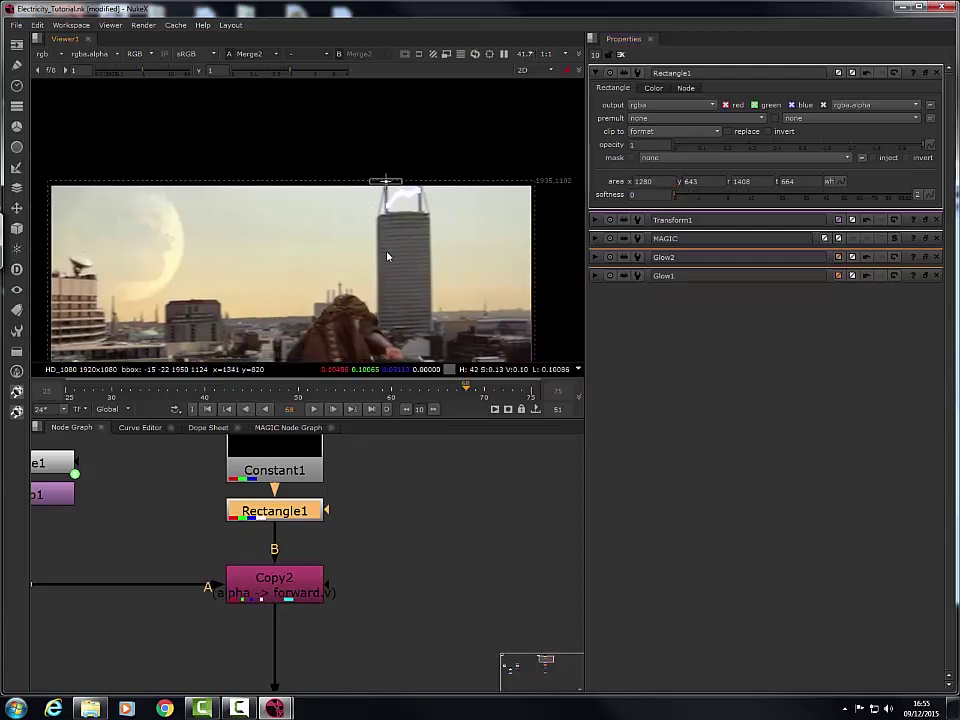
Step: Raise Rectangle1's lower edge to about y 653.4 to thin the electricity line
{"action": "scroll", "coordinate": [428, 268], "scroll_direction": "up", "scroll_amount": 6}
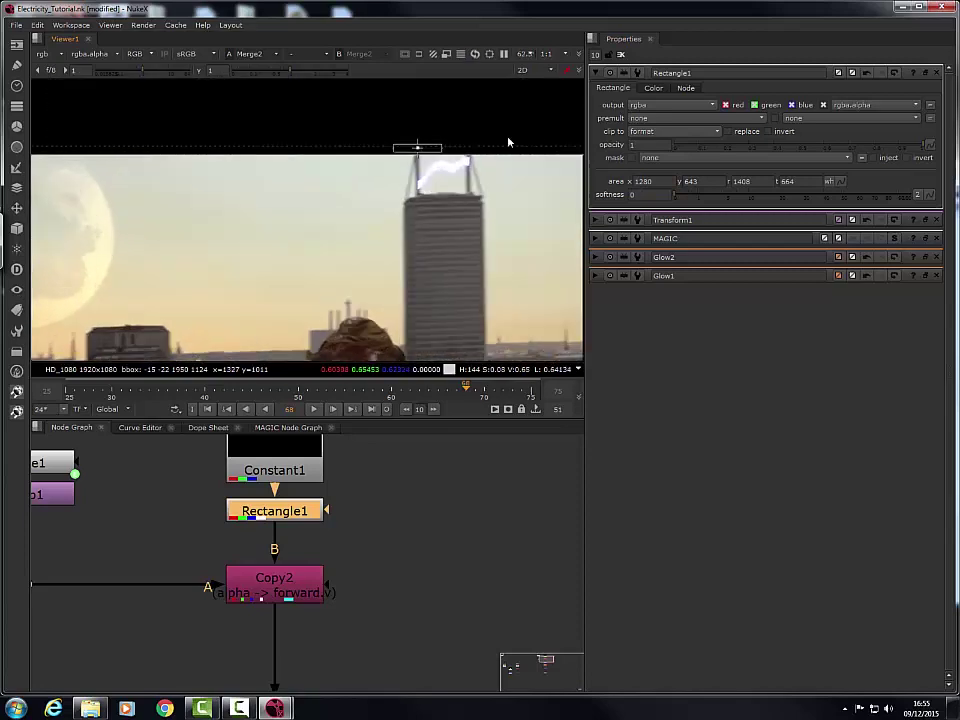
{"action": "left_click_drag", "start_coordinate": [420, 132], "coordinate": [421, 115]}
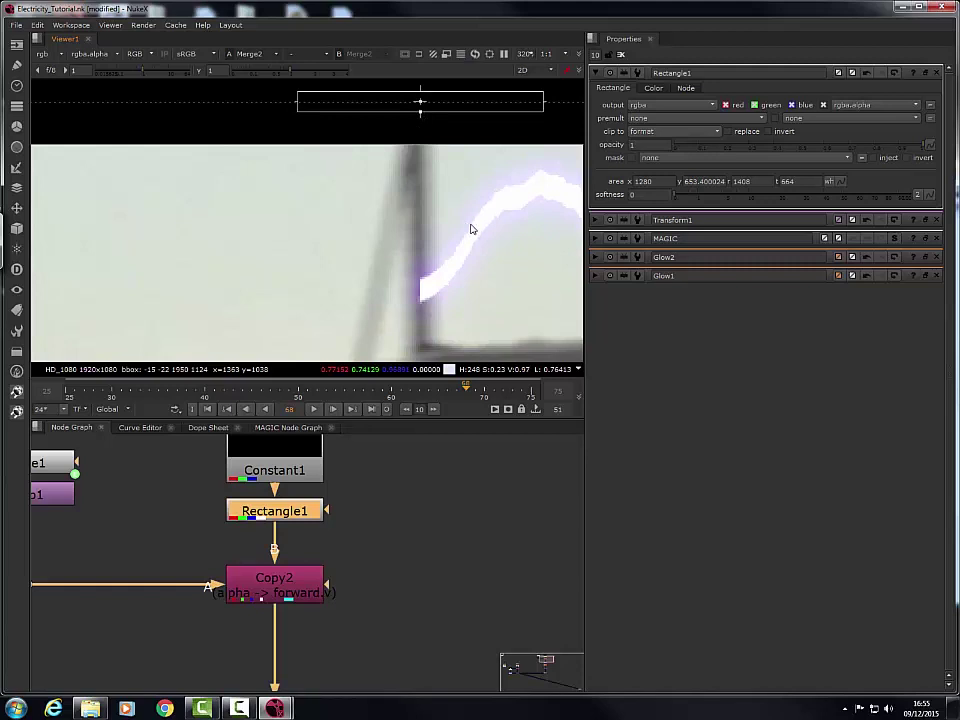
{"action": "scroll", "coordinate": [465, 235], "scroll_direction": "down", "scroll_amount": 6}
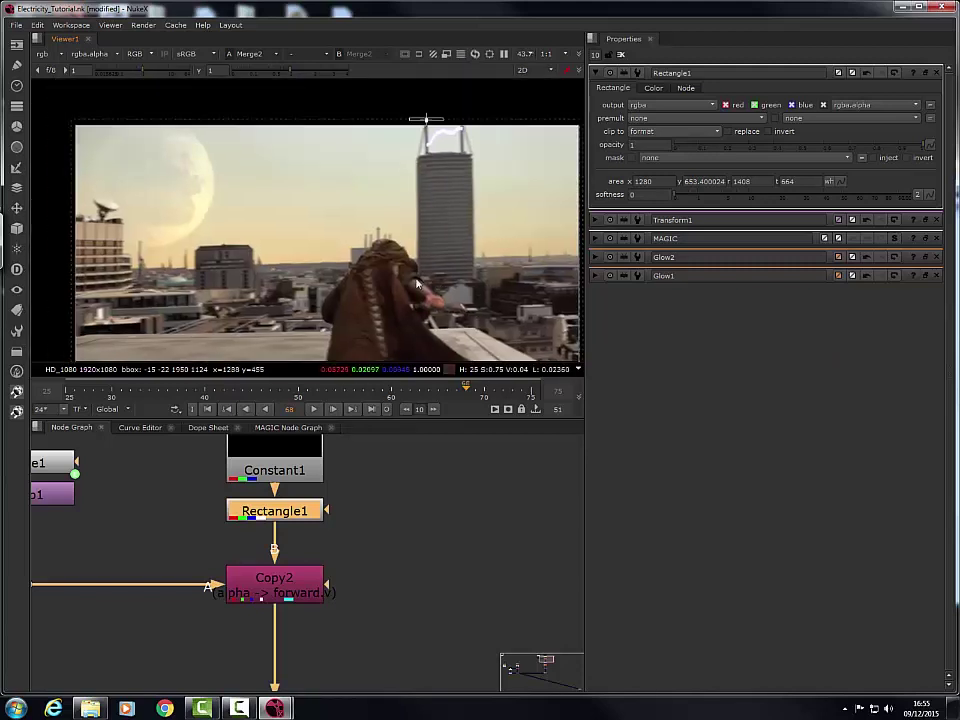
Step: Open Merge2's settings and try the over operation, inspecting the electricity up close at the tower's top
{"action": "middle_click_drag", "start_coordinate": [437, 288], "coordinate": [417, 242]}
{"action": "middle_click_drag", "start_coordinate": [246, 573], "coordinate": [422, 444]}
{"action": "scroll", "coordinate": [422, 444], "scroll_direction": "down", "scroll_amount": 4}
{"action": "middle_click_drag", "start_coordinate": [280, 576], "coordinate": [587, 498]}
{"action": "middle_click_drag", "start_coordinate": [239, 576], "coordinate": [277, 570]}
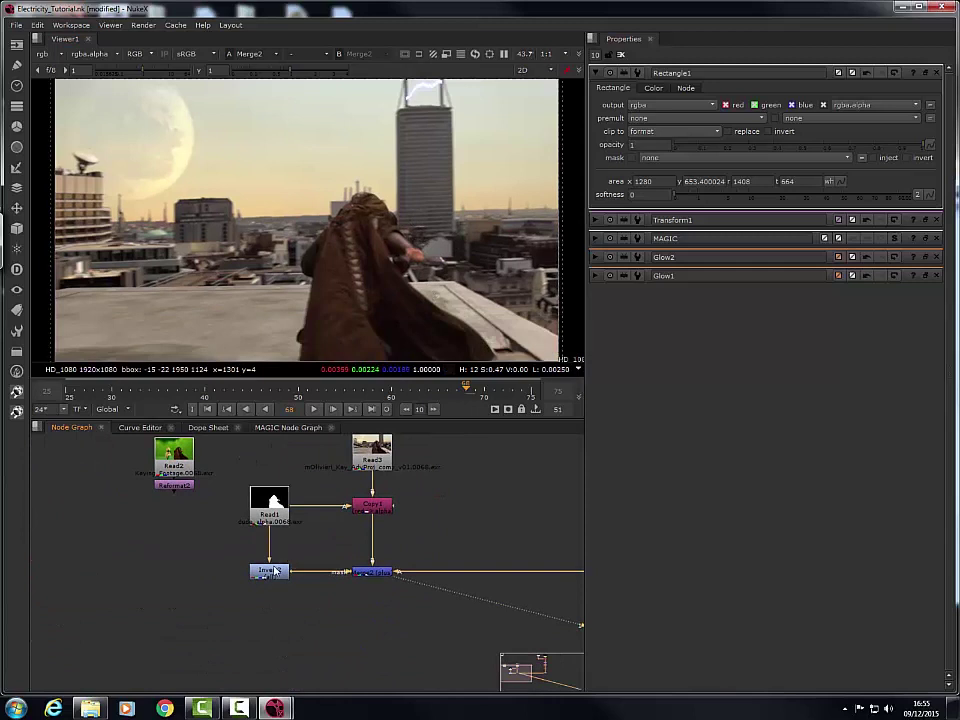
{"action": "double_click", "coordinate": [380, 574]}
{"action": "scroll", "coordinate": [392, 553], "scroll_direction": "up", "scroll_amount": 2}
{"action": "double_click", "coordinate": [397, 565]}
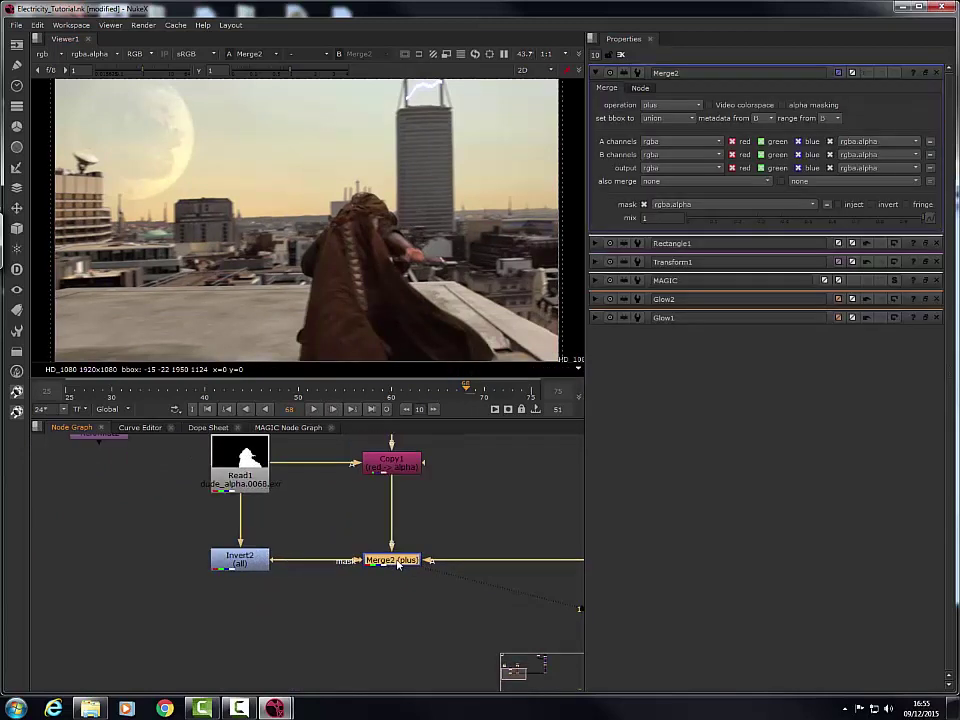
{"action": "left_click", "coordinate": [691, 107]}
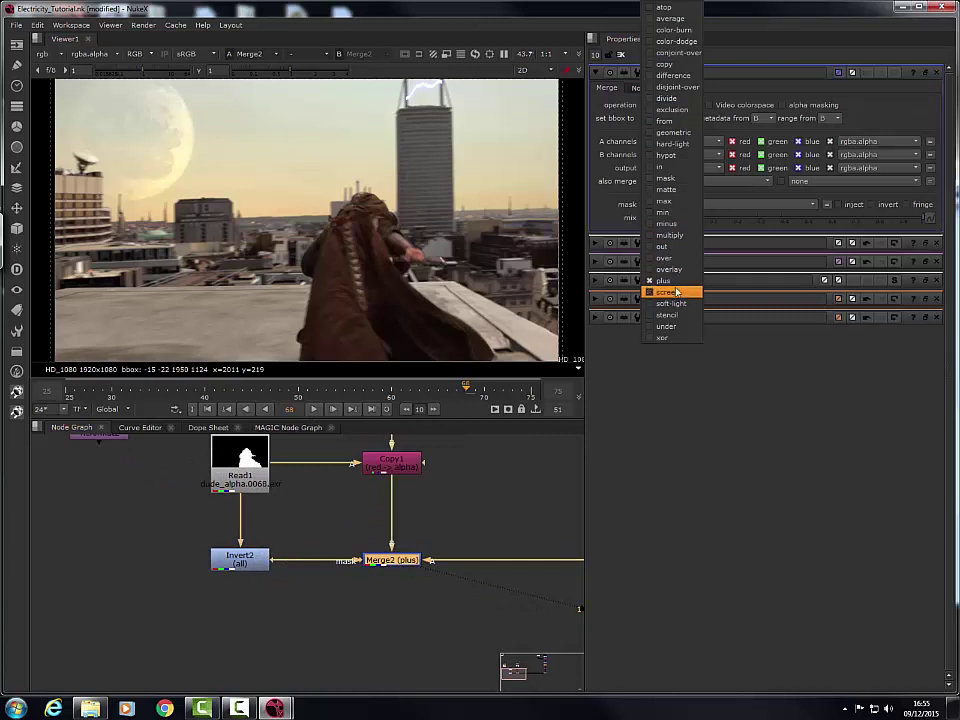
{"action": "left_click", "coordinate": [665, 258]}
{"action": "scroll", "coordinate": [430, 135], "scroll_direction": "up", "scroll_amount": 6}
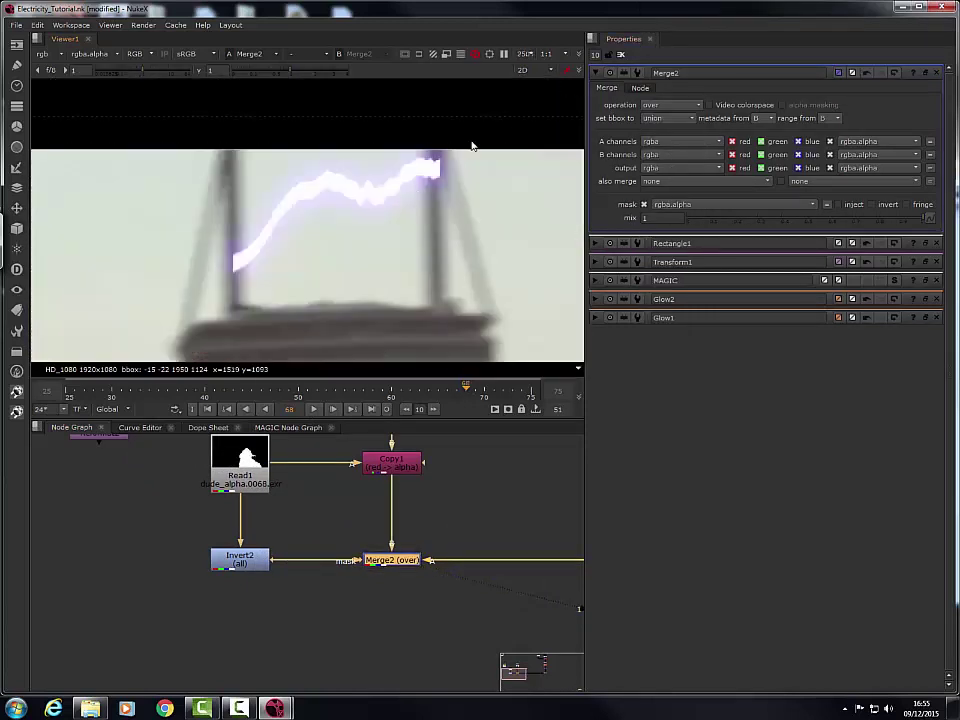
Step: Switch Merge2's operation back to plus
{"action": "left_click", "coordinate": [665, 106]}
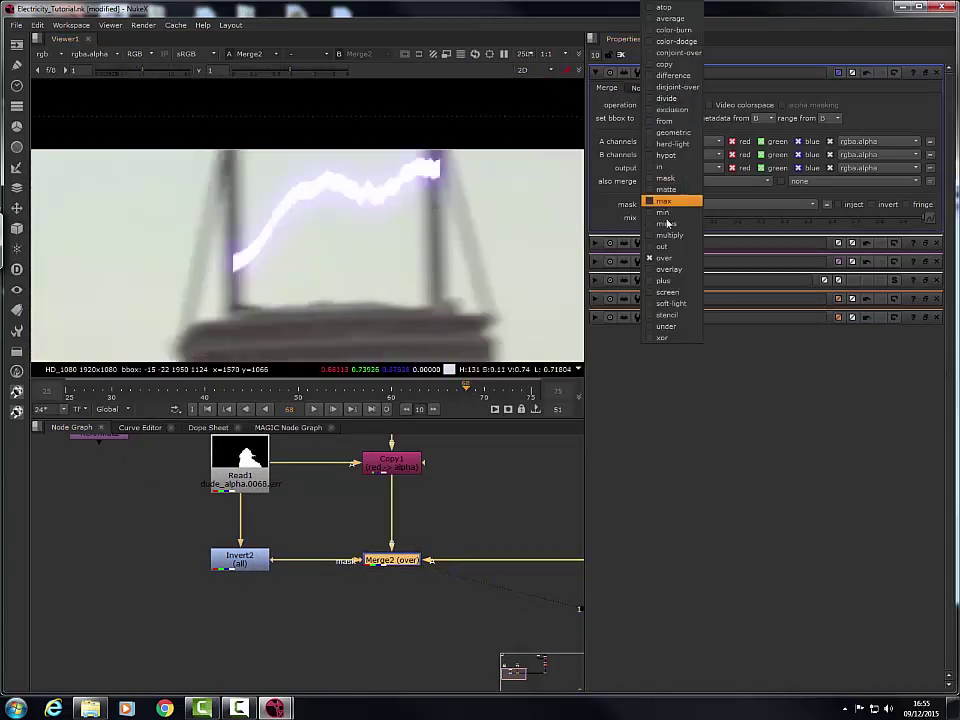
{"action": "left_click", "coordinate": [665, 279]}
{"action": "scroll", "coordinate": [381, 261], "scroll_direction": "down", "scroll_amount": 6}
{"action": "middle_click_drag", "start_coordinate": [336, 198], "coordinate": [320, 148]}
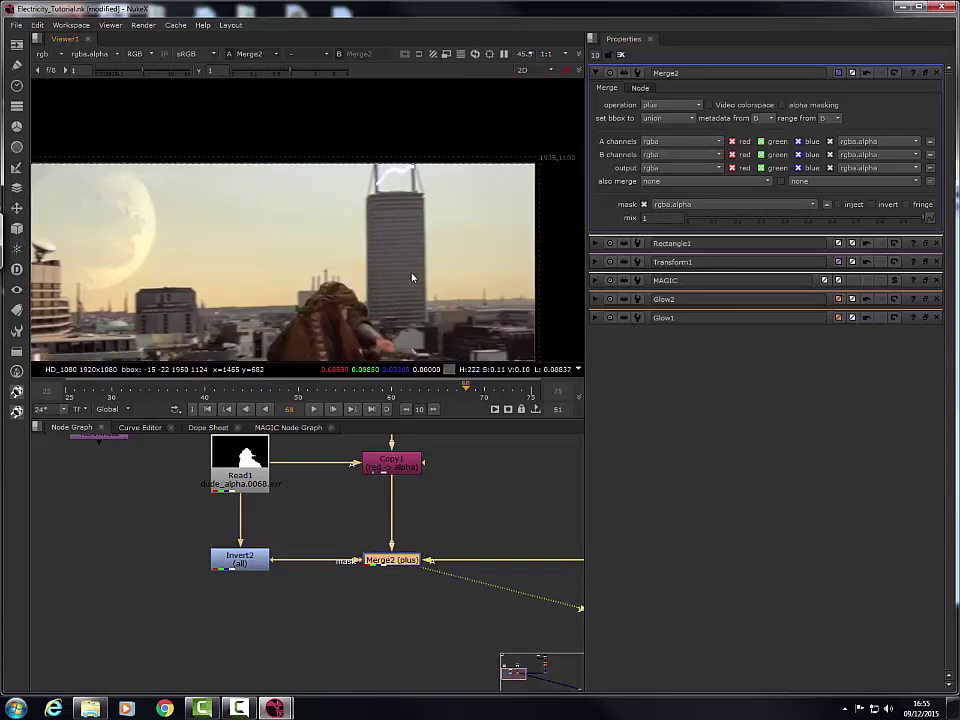
Step: Play the composite to review the shortened electricity on the tower, stopping at frame 36
{"action": "key", "text": "f"}
{"action": "left_click", "coordinate": [326, 409]}
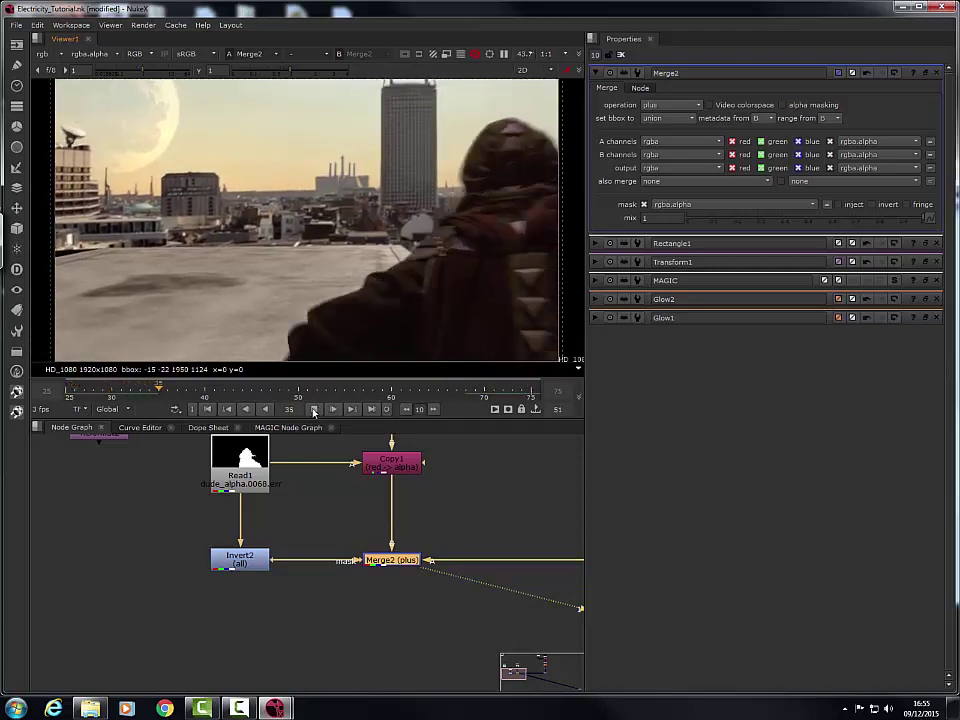
{"action": "left_click", "coordinate": [318, 409]}
Step: At frame 70, open Transform1 and translate the electricity to x -4, y 460 on the tower
{"action": "middle_click_drag", "start_coordinate": [337, 531], "coordinate": [146, 561]}
{"action": "middle_click_drag", "start_coordinate": [418, 491], "coordinate": [197, 523]}
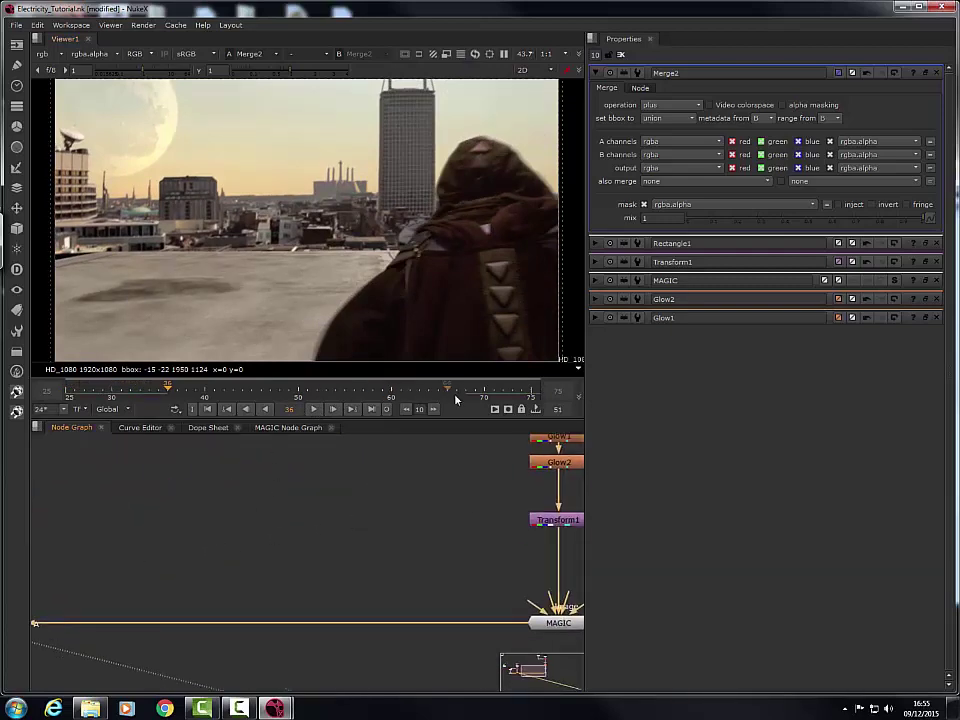
{"action": "left_click", "coordinate": [485, 394]}
{"action": "middle_click_drag", "start_coordinate": [410, 521], "coordinate": [230, 541]}
{"action": "double_click", "coordinate": [385, 541]}
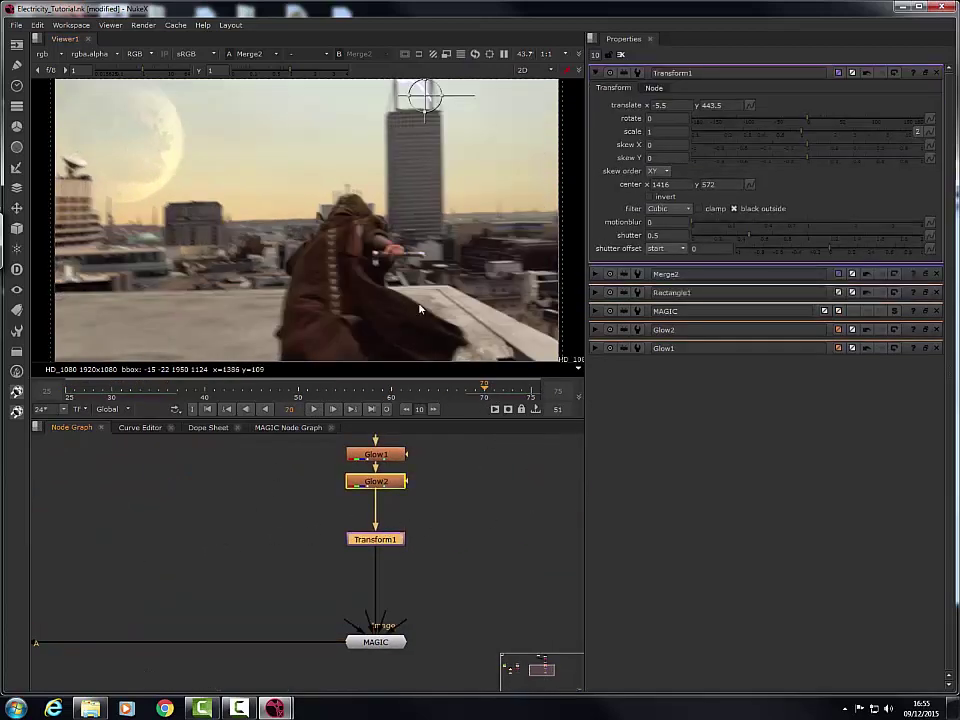
{"action": "left_click_drag", "start_coordinate": [426, 95], "coordinate": [427, 93]}
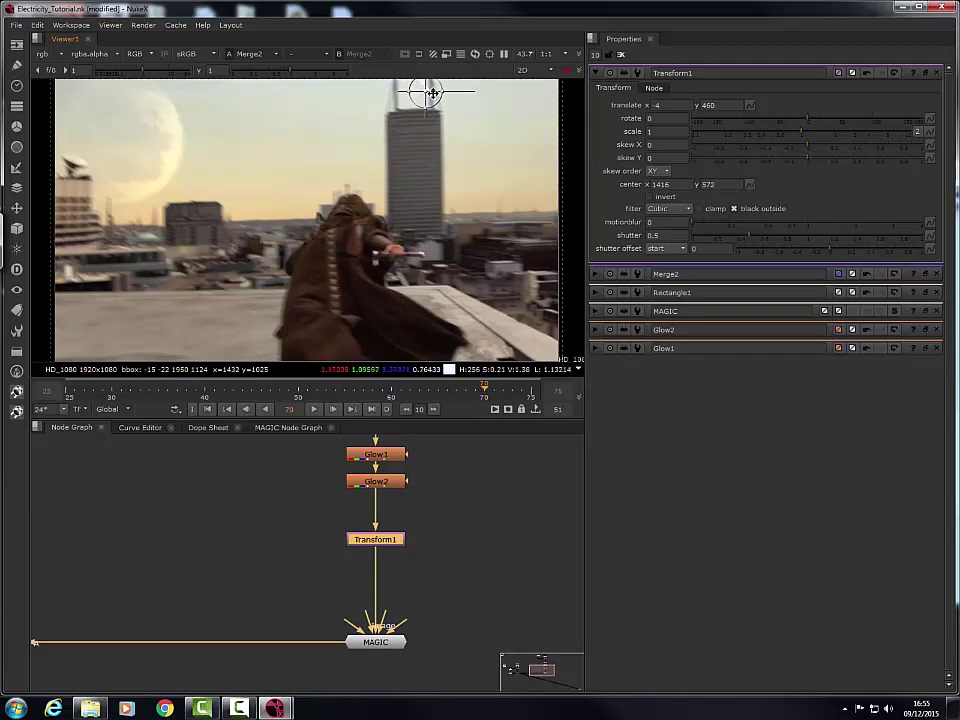
Step: Play the composite and scrub to frame 68 to review the electricity's position on the tower
{"action": "left_click", "coordinate": [335, 394]}
{"action": "left_click", "coordinate": [330, 409]}
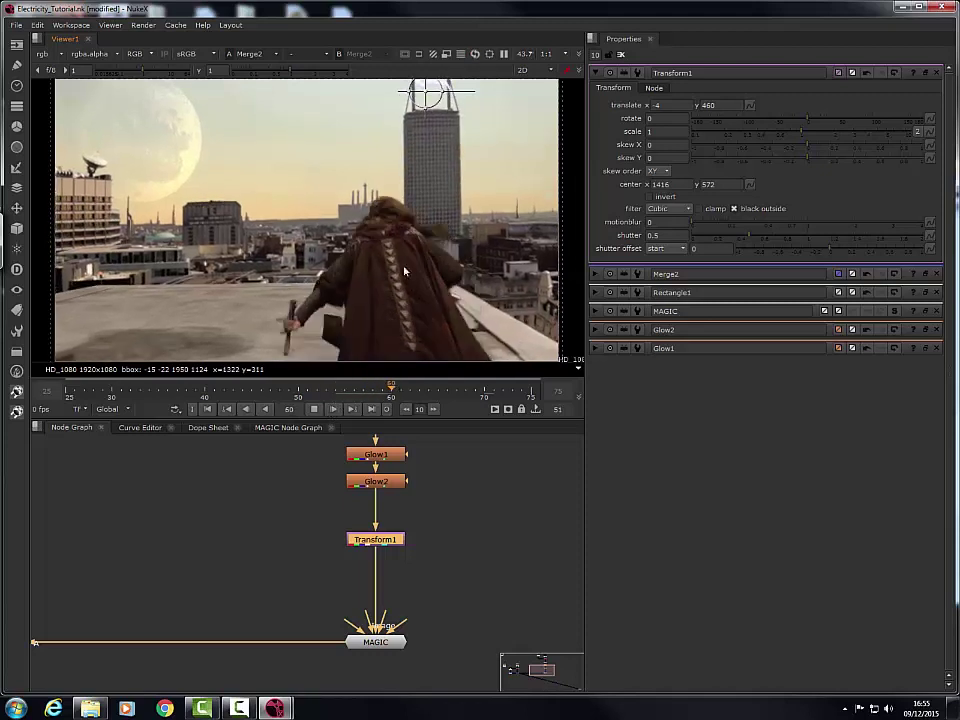
{"action": "left_click", "coordinate": [445, 455]}
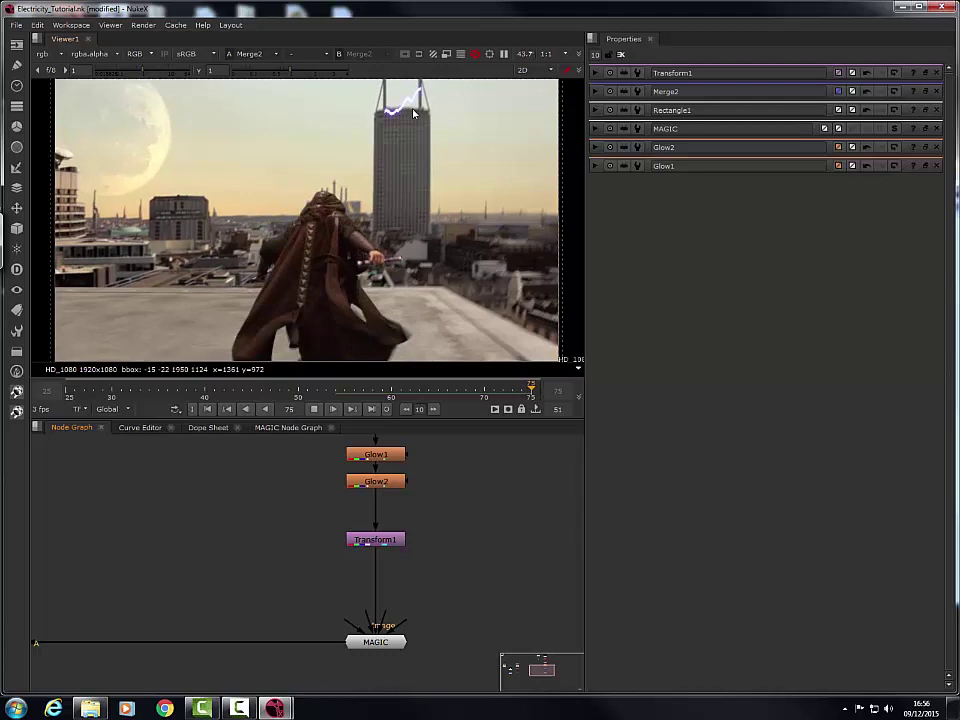
{"action": "left_click", "coordinate": [314, 411]}
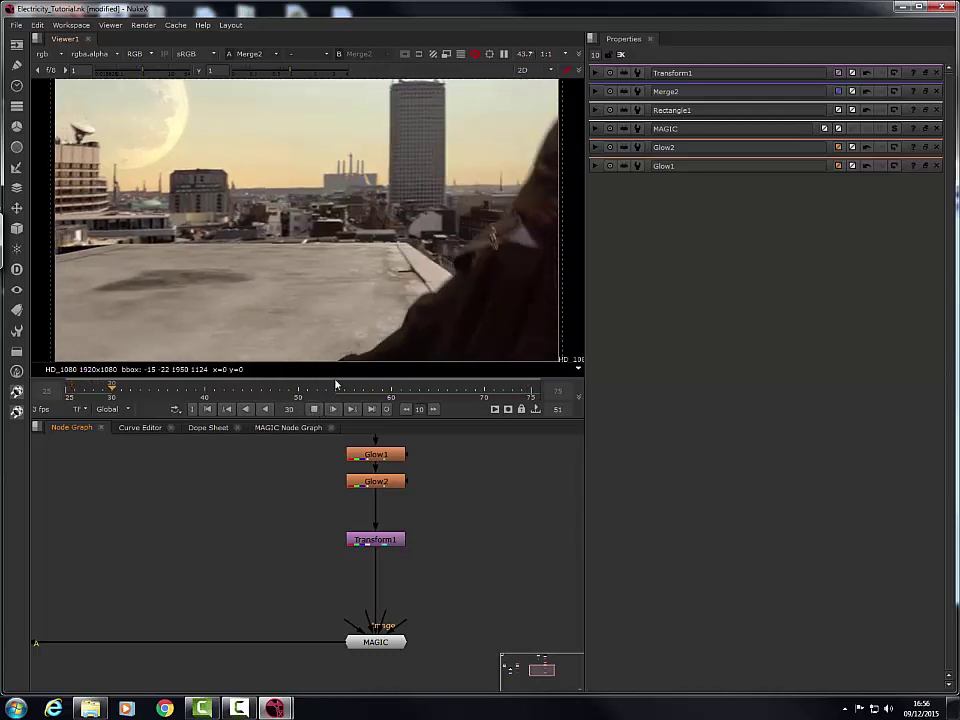
{"action": "left_click", "coordinate": [374, 390]}
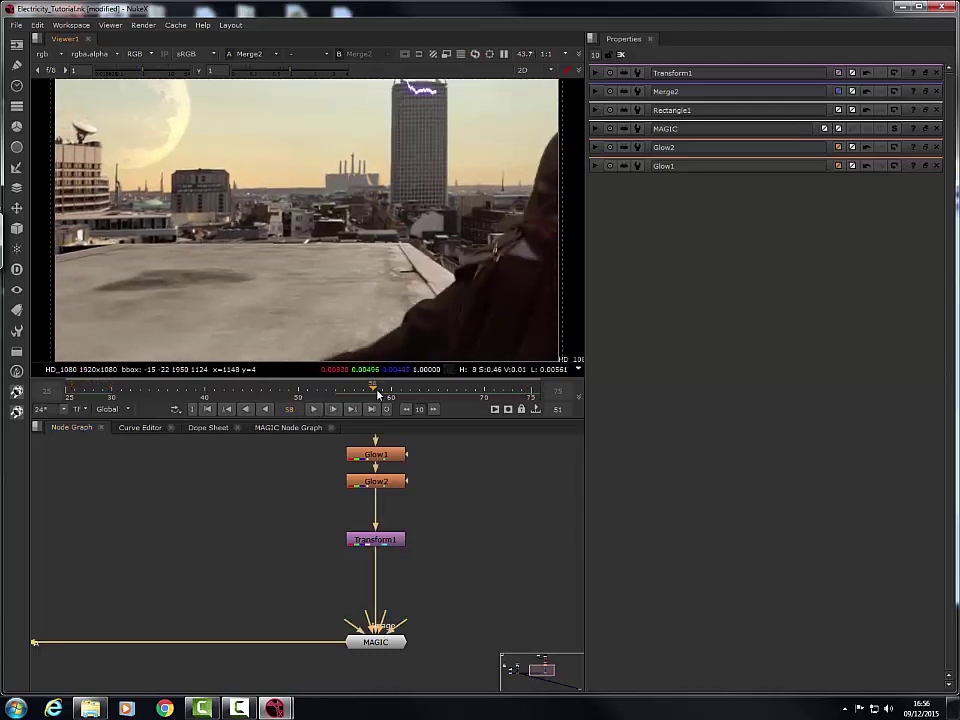
{"action": "left_click_drag", "start_coordinate": [398, 390], "coordinate": [467, 388]}
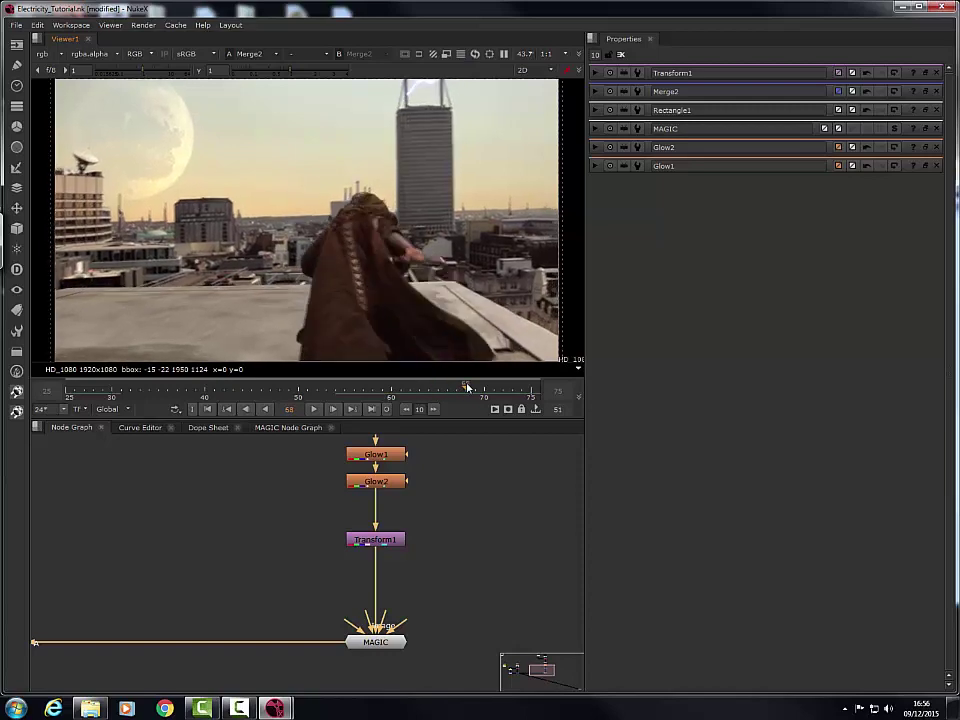
Step: Inspect the noise branch and view the output of Copy2
{"action": "scroll", "coordinate": [385, 530], "scroll_direction": "down", "scroll_amount": 5}
{"action": "middle_click_drag", "start_coordinate": [365, 470], "coordinate": [344, 560]}
{"action": "scroll", "coordinate": [338, 546], "scroll_direction": "up", "scroll_amount": 6}
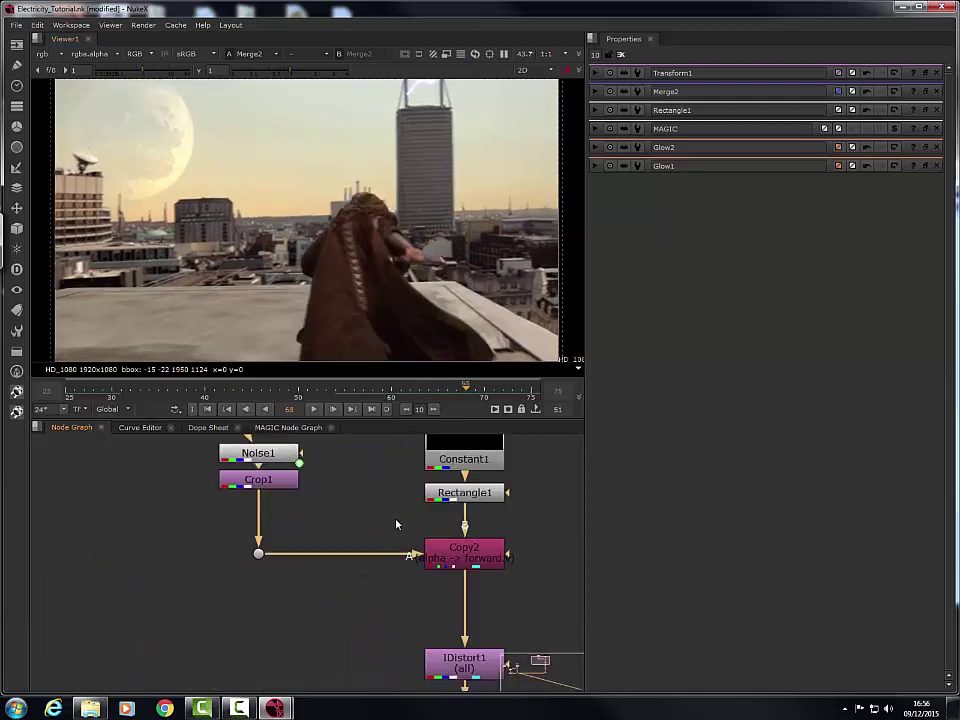
{"action": "middle_click_drag", "start_coordinate": [397, 523], "coordinate": [285, 529]}
{"action": "left_click", "coordinate": [140, 469]}
{"action": "key", "text": "1"}
{"action": "left_click", "coordinate": [183, 494]}
{"action": "left_click", "coordinate": [305, 538]}
{"action": "key", "text": "1"}
{"action": "left_click", "coordinate": [334, 563]}
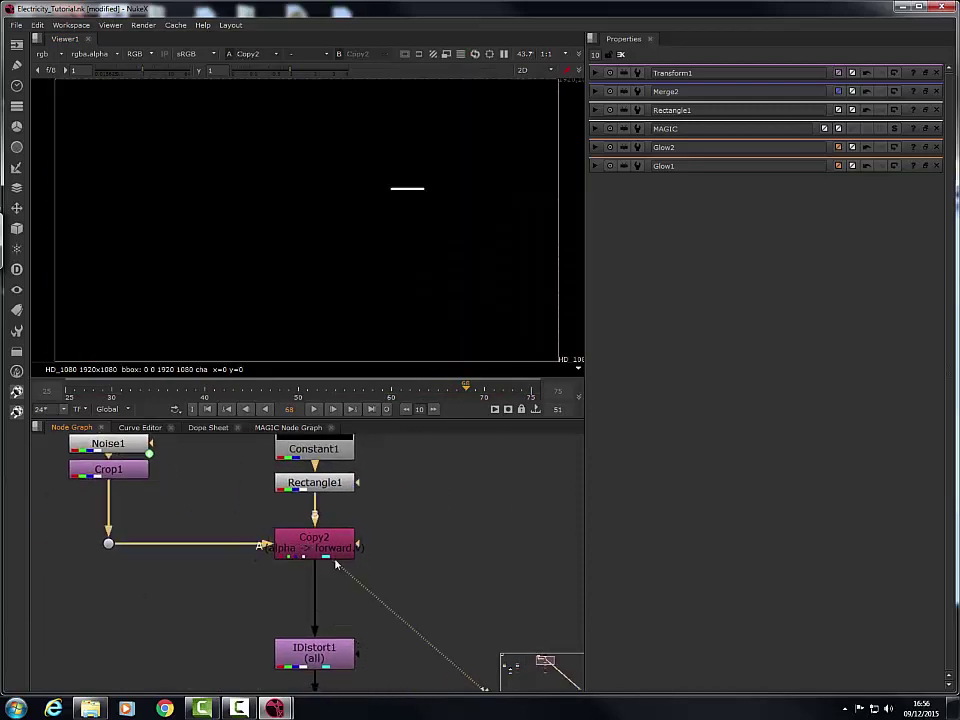
Step: View IDistort1's output and play it to check the distorted line's animation
{"action": "middle_click_drag", "start_coordinate": [334, 584], "coordinate": [300, 522]}
{"action": "left_click", "coordinate": [296, 586]}
{"action": "key", "text": "1"}
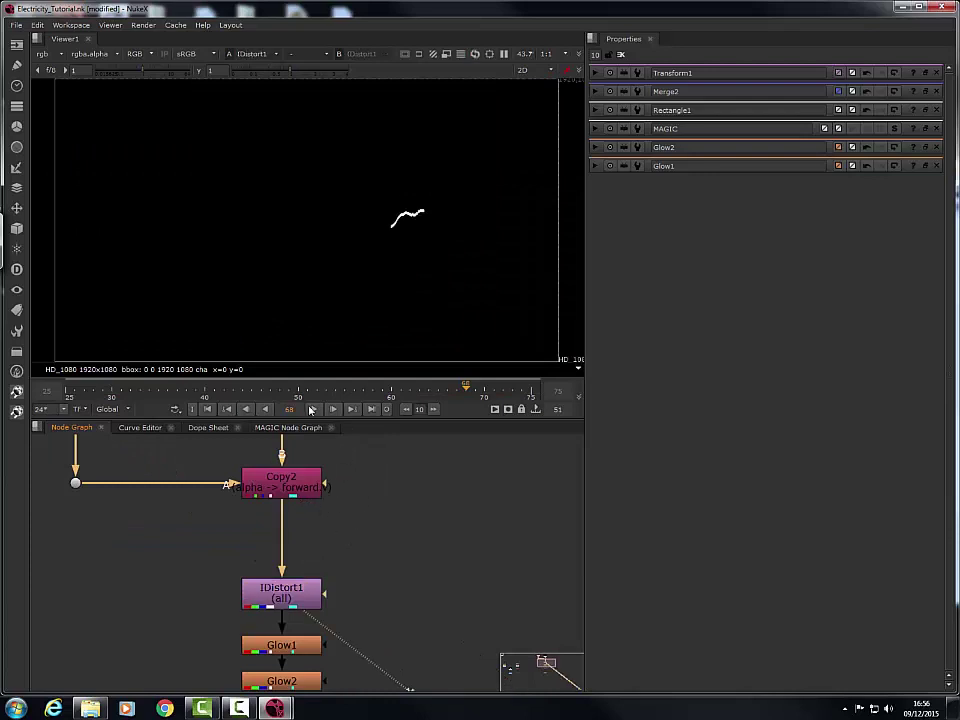
{"action": "middle_click_drag", "start_coordinate": [354, 488], "coordinate": [345, 382]}
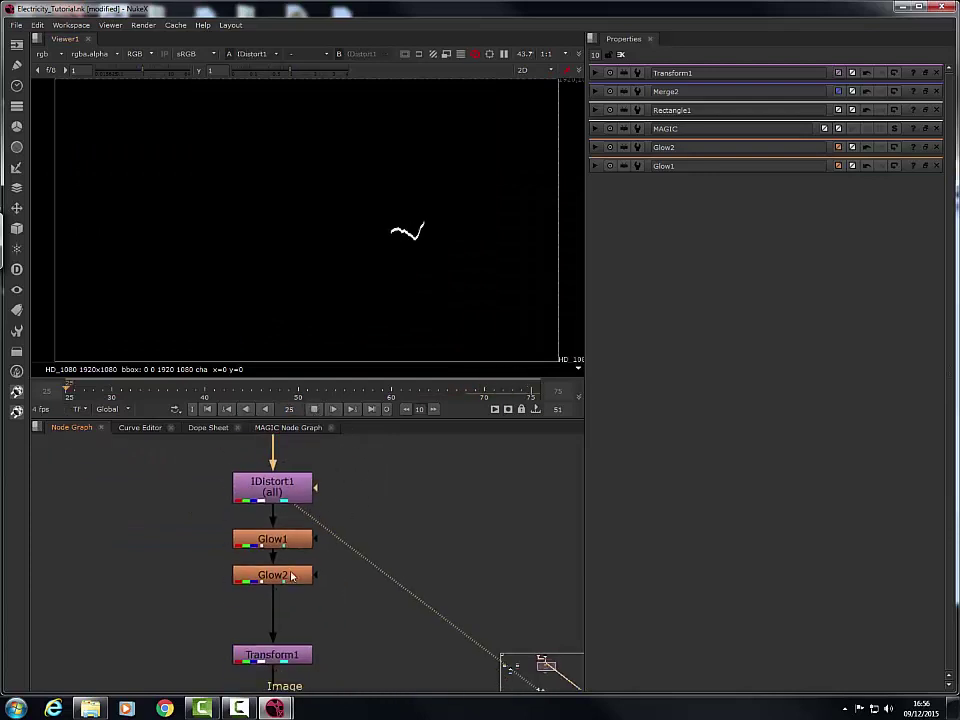
Step: View Glow2's output during playback, examine the glowing electricity up close, and stop at frame 40
{"action": "left_click", "coordinate": [289, 573]}
{"action": "key", "text": "1"}
{"action": "left_click", "coordinate": [302, 557]}
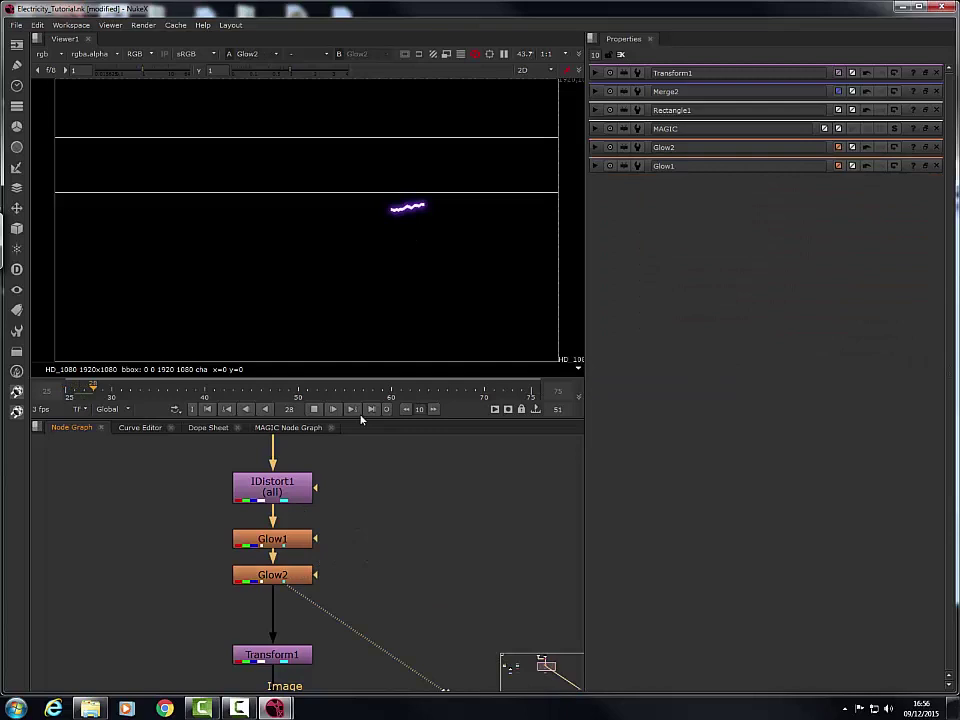
{"action": "scroll", "coordinate": [414, 215], "scroll_direction": "up", "scroll_amount": 6}
{"action": "middle_click_drag", "start_coordinate": [432, 205], "coordinate": [413, 285]}
{"action": "scroll", "coordinate": [410, 275], "scroll_direction": "down", "scroll_amount": 4}
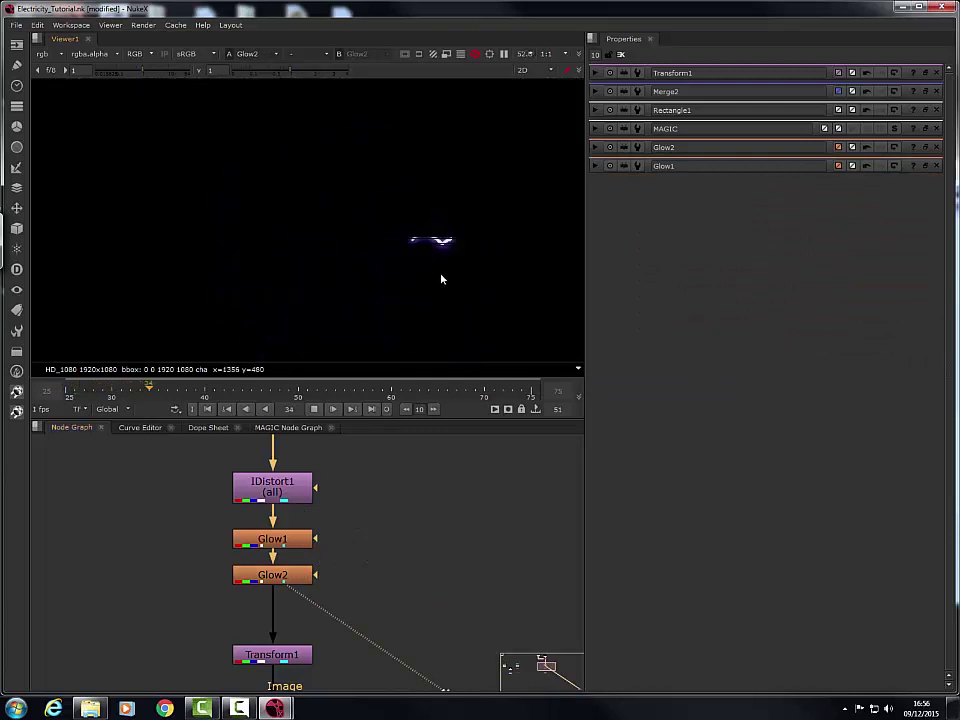
{"action": "scroll", "coordinate": [438, 280], "scroll_direction": "down", "scroll_amount": 1}
{"action": "middle_click_drag", "start_coordinate": [222, 555], "coordinate": [385, 625]}
{"action": "scroll", "coordinate": [216, 495], "scroll_direction": "down", "scroll_amount": 3}
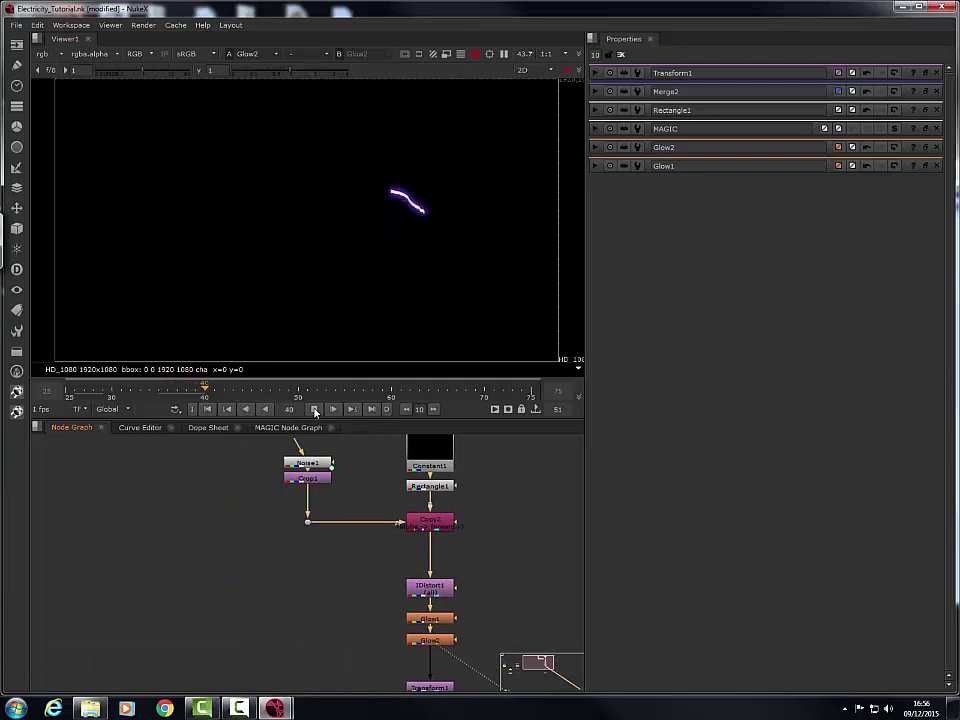
Step: Select the Glow1 and Glow2 nodes together and show both nodes' settings
{"action": "left_click", "coordinate": [315, 464]}
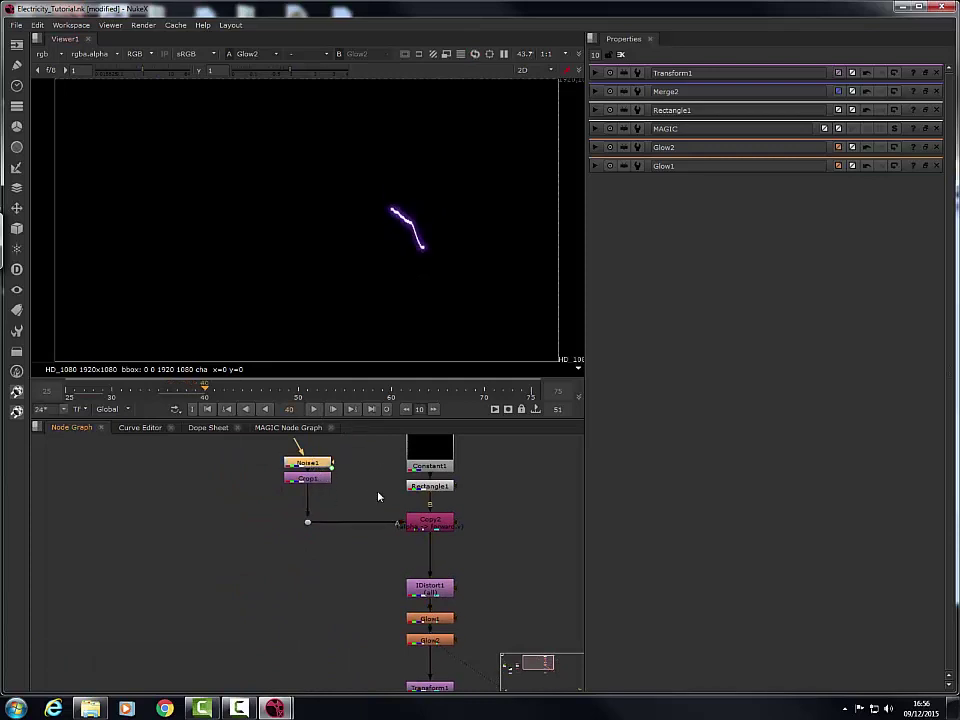
{"action": "middle_click_drag", "start_coordinate": [378, 496], "coordinate": [309, 486]}
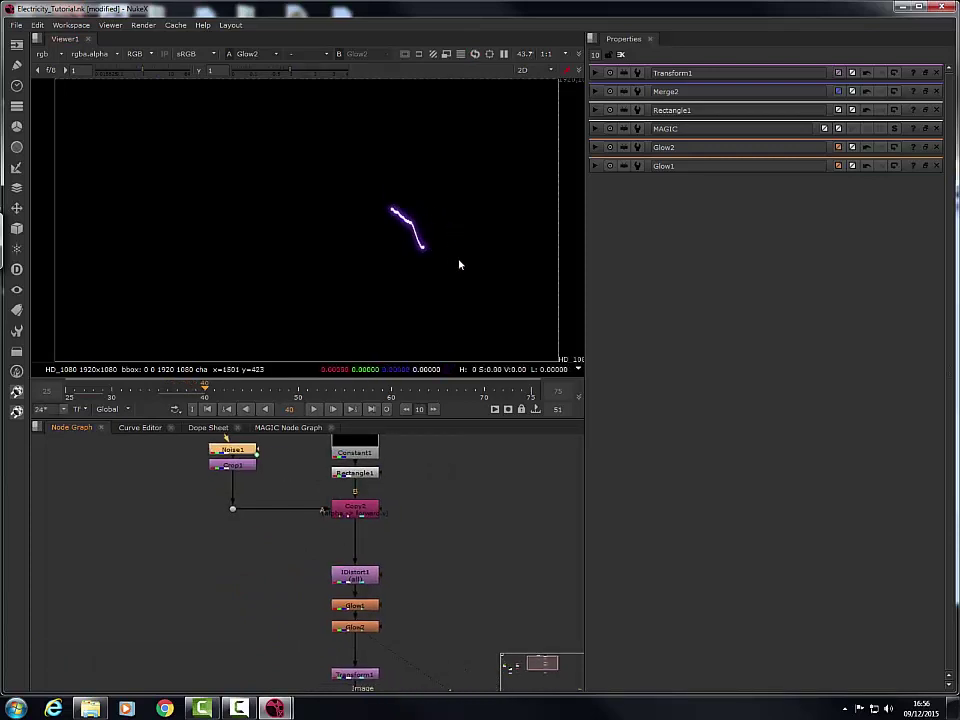
{"action": "middle_click_drag", "start_coordinate": [388, 566], "coordinate": [259, 529]}
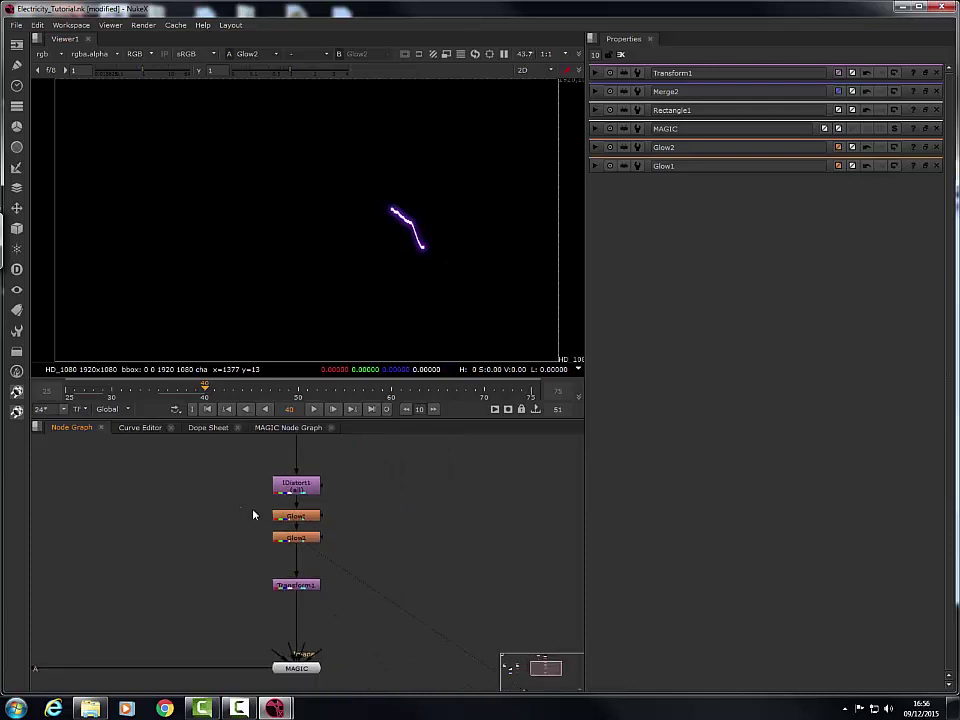
{"action": "left_click_drag", "start_coordinate": [253, 515], "coordinate": [381, 562]}
{"action": "middle_click_drag", "start_coordinate": [40, 612], "coordinate": [492, 527]}
{"action": "middle_click_drag", "start_coordinate": [294, 505], "coordinate": [188, 553]}
{"action": "middle_click_drag", "start_coordinate": [511, 534], "coordinate": [410, 491]}
{"action": "scroll", "coordinate": [328, 530], "scroll_direction": "down", "scroll_amount": 5}
{"action": "scroll", "coordinate": [318, 513], "scroll_direction": "up", "scroll_amount": 3}
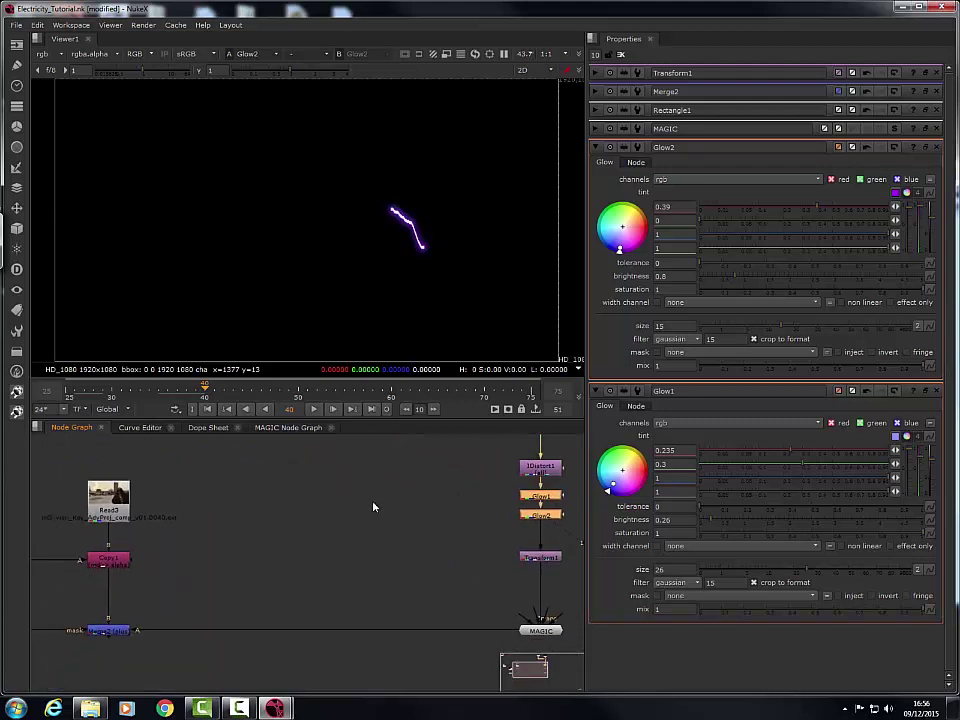
{"action": "scroll", "coordinate": [368, 516], "scroll_direction": "down", "scroll_amount": 5}
{"action": "scroll", "coordinate": [376, 516], "scroll_direction": "up", "scroll_amount": 6}
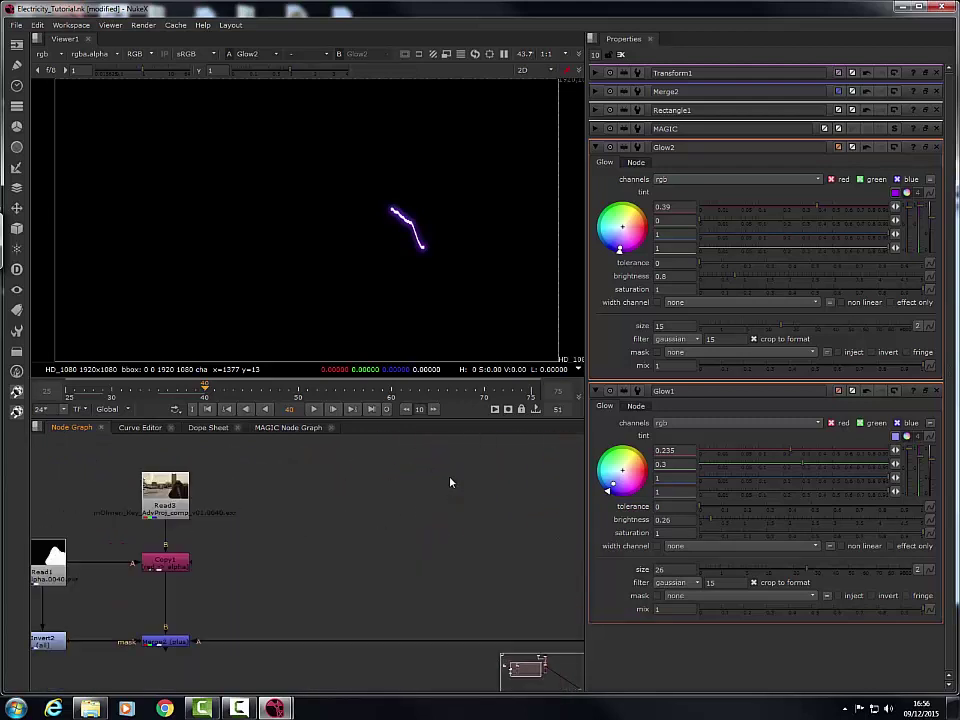